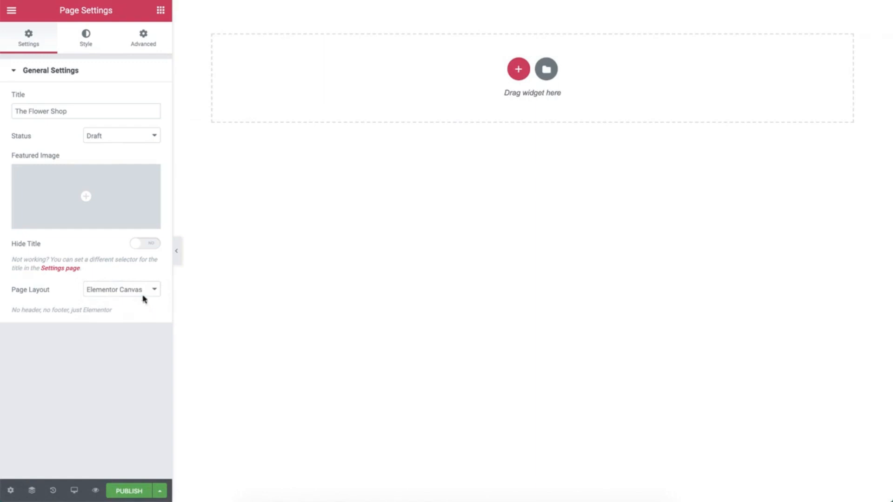
Set the default font of the Primary Headline to Cinzel with weight 200
left_click(161, 11)
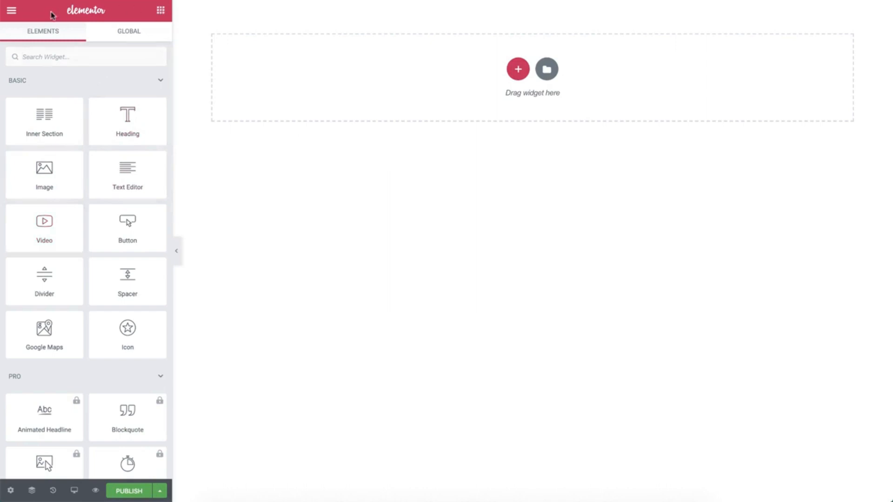
left_click(7, 13)
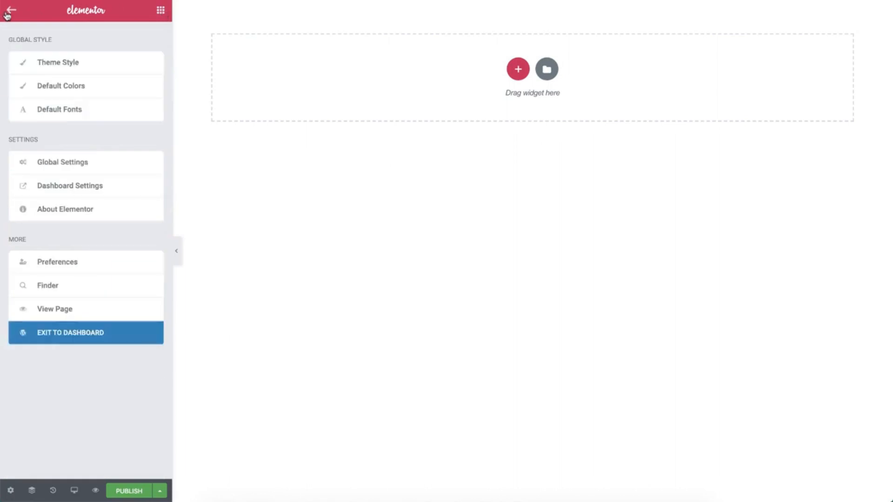
left_click(53, 111)
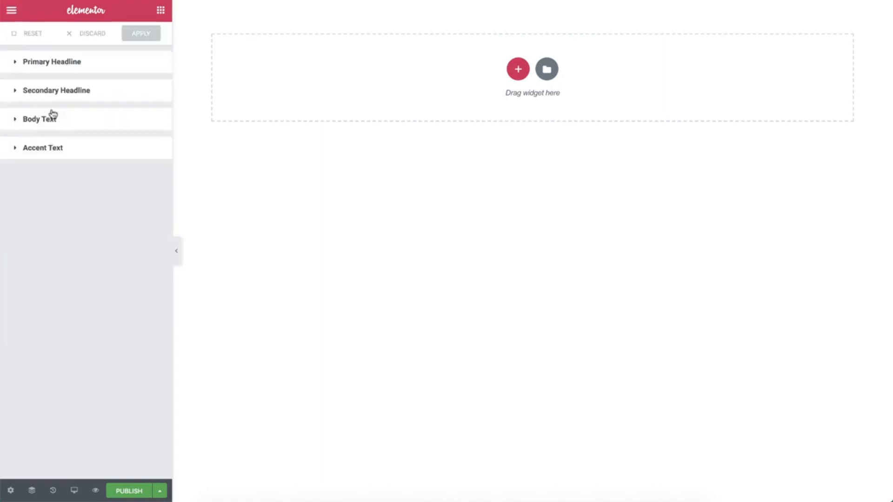
left_click(68, 63)
left_click(103, 94)
type("cinzel")
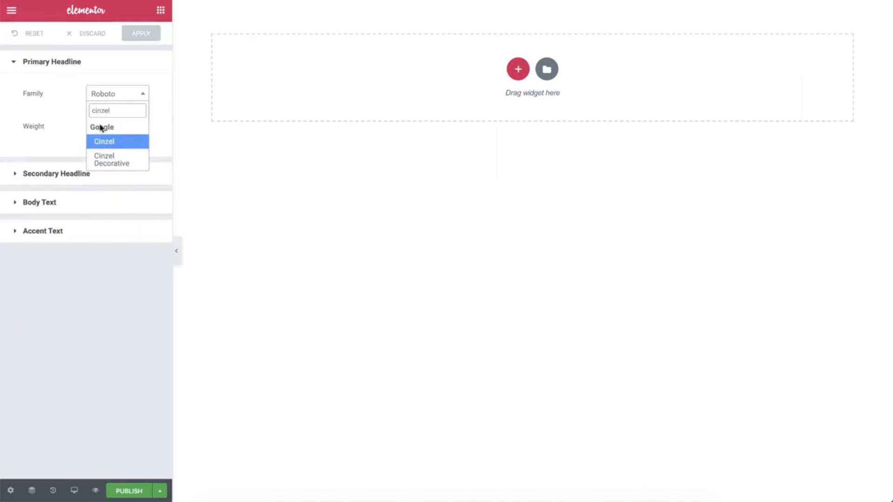
left_click(110, 142)
left_click(117, 126)
left_click(120, 87)
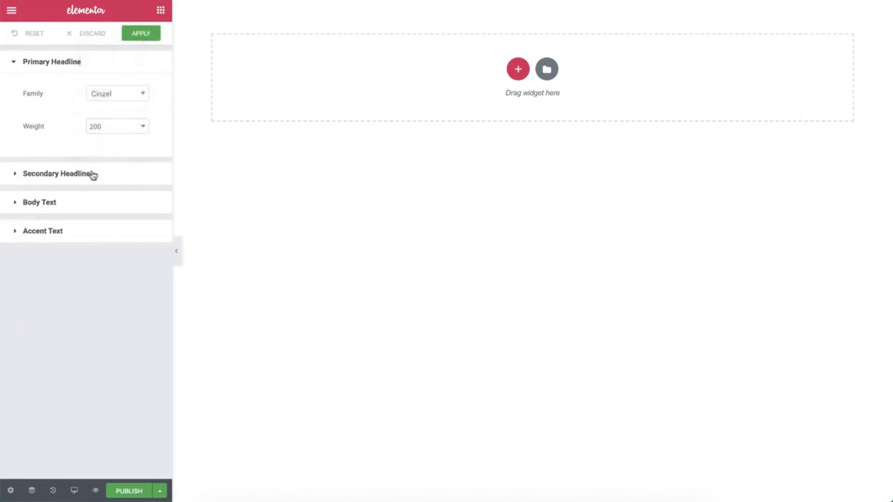
Set the default font of the Secondary Headline to Cinzel with weight 200
left_click(92, 174)
left_click(106, 205)
type("cinzel")
left_click(112, 253)
left_click(117, 239)
left_click(117, 219)
Set the default font of the Accent Text to Cinzel with weight 200
left_click(110, 311)
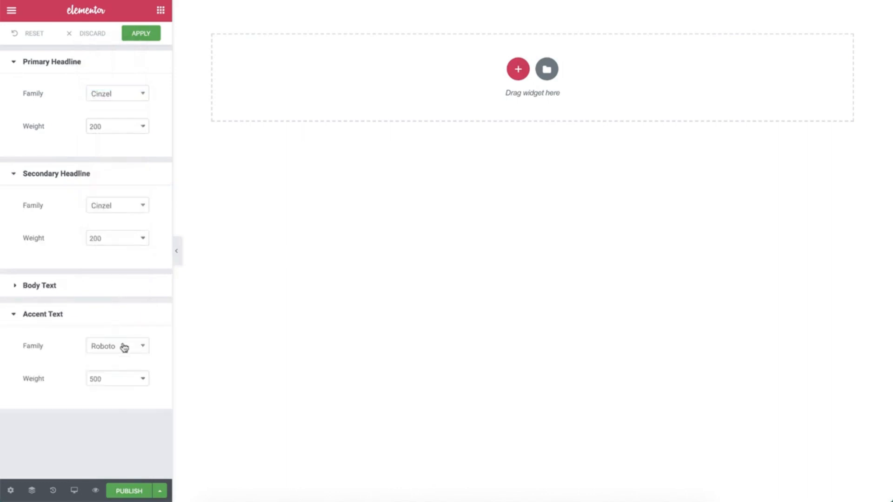
left_click(121, 346)
type("cinze")
left_click(126, 394)
left_click(131, 381)
left_click(131, 349)
Set the Body Text default font to Montserrat, choose its weight, and apply the default font changes
left_click(110, 288)
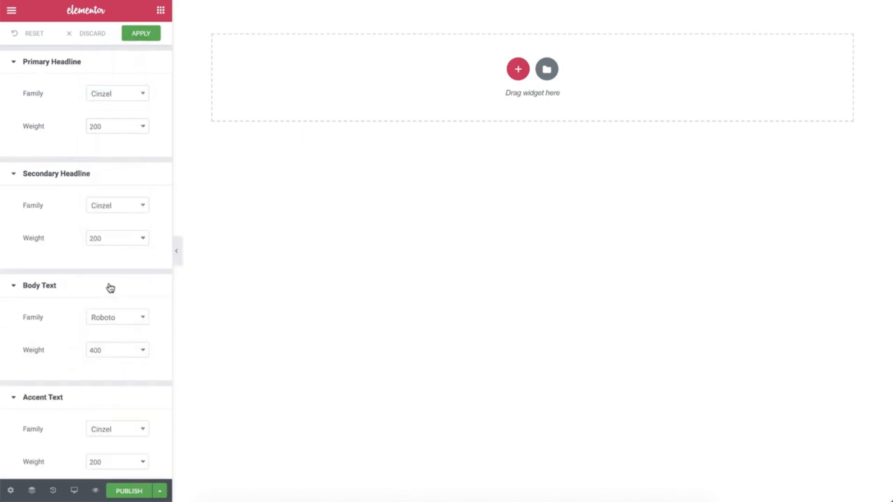
left_click(132, 319)
type("mont")
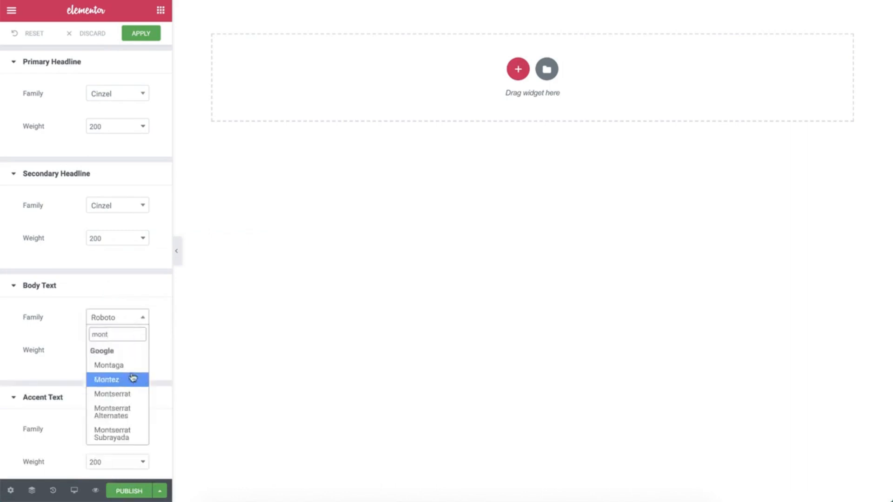
left_click(125, 393)
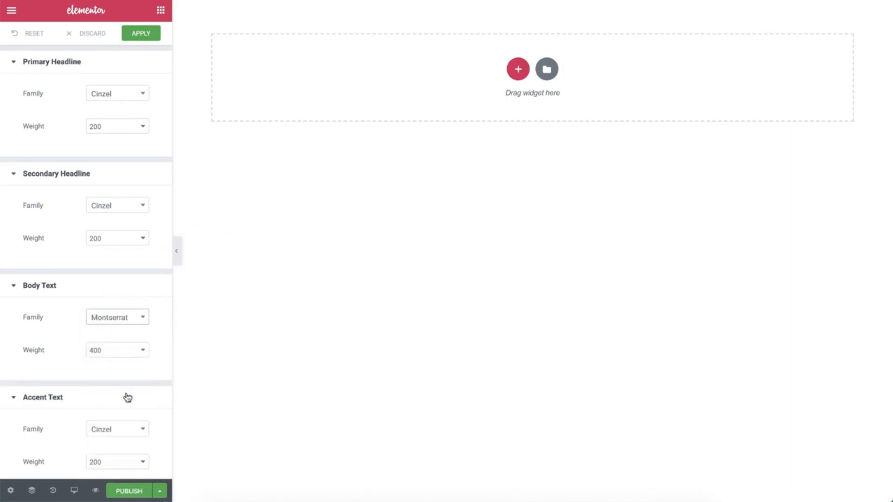
left_click(131, 351)
left_click(128, 341)
left_click(148, 36)
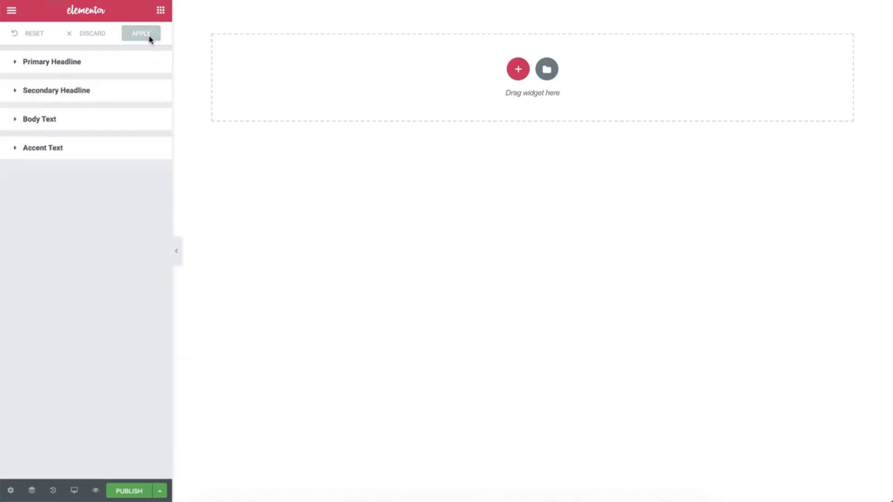
Open the page settings and review the page title
left_click(12, 10)
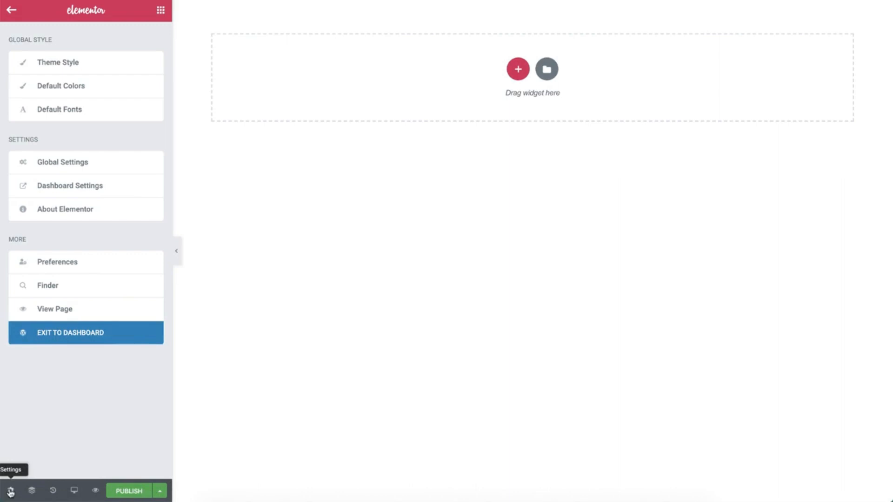
left_click(10, 491)
left_click_drag(70, 112, 8, 111)
left_click(103, 115)
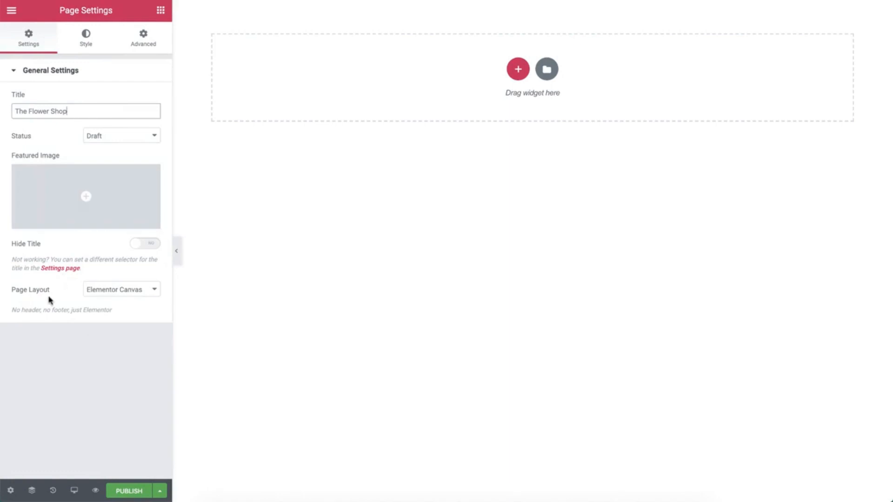
Show the Navigator, move it to the middle of the canvas, and close it
left_click(32, 492)
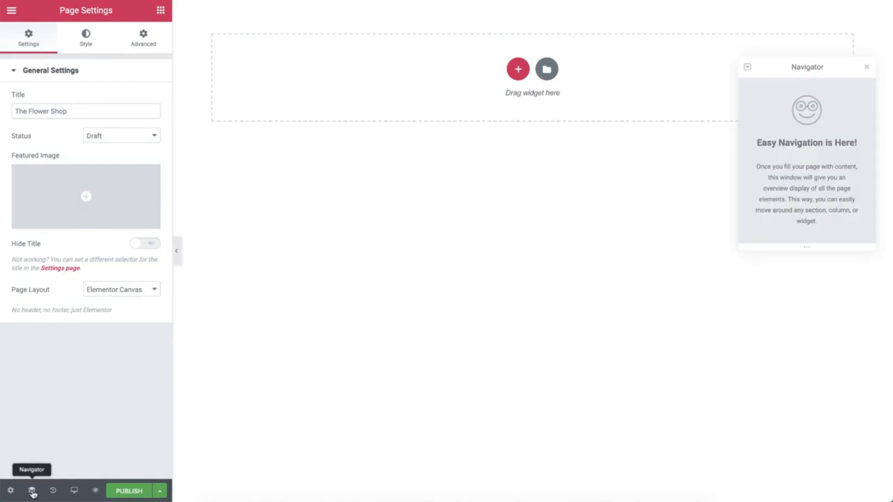
left_click_drag(846, 66, 491, 161)
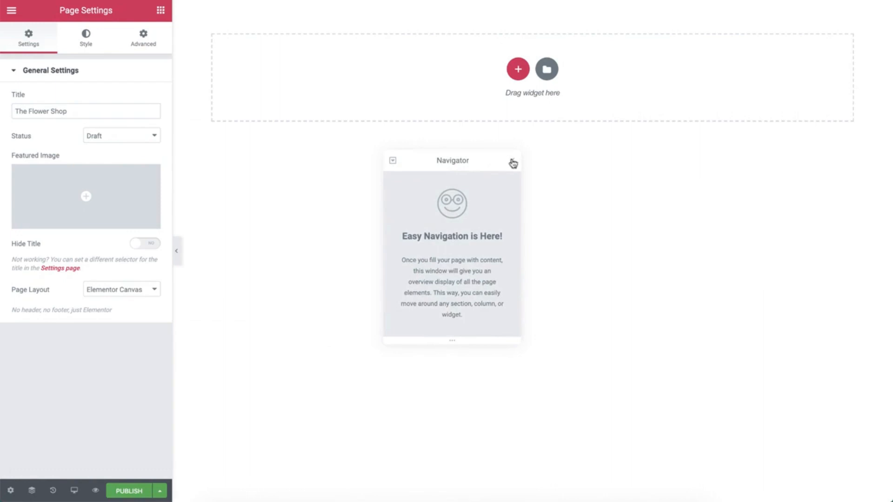
left_click(511, 160)
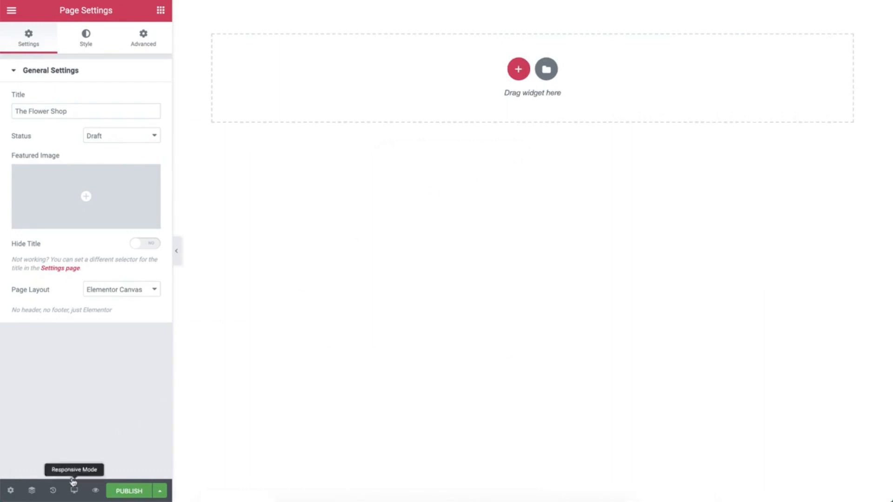
View the page's editing history and preview the page in the tablet, mobile and desktop responsive modes
left_click(53, 491)
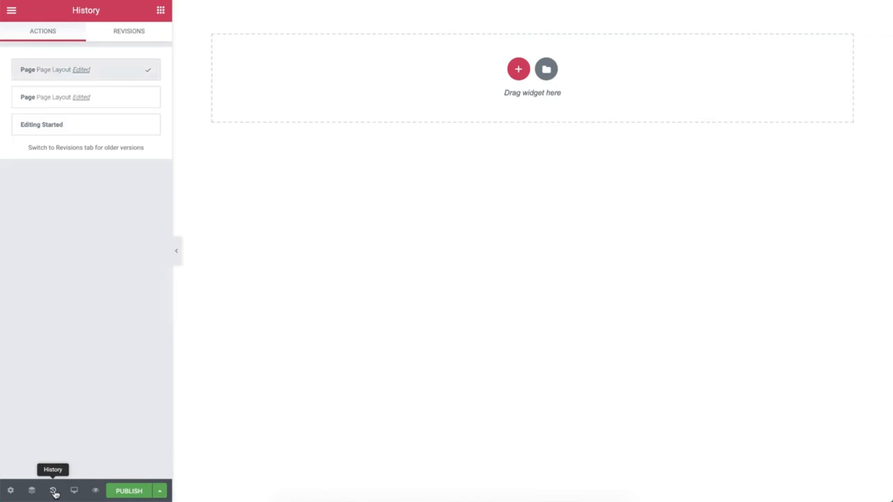
left_click(74, 490)
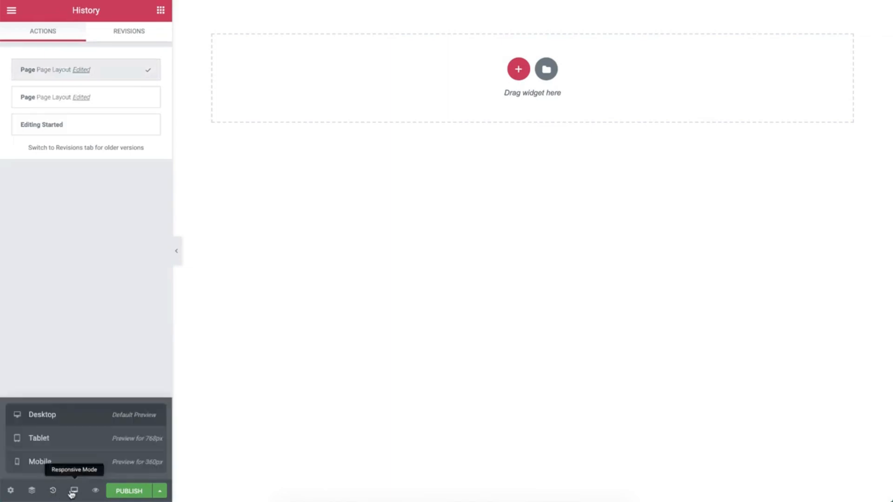
left_click(92, 448)
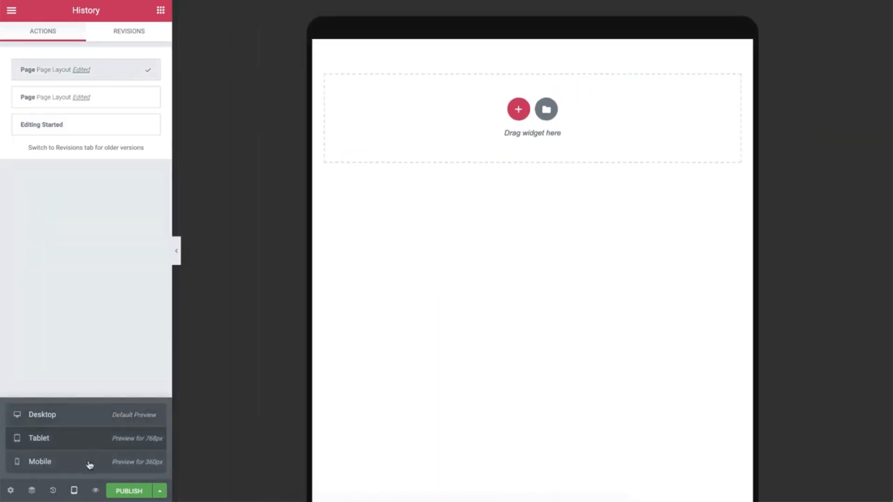
left_click(89, 463)
left_click(90, 421)
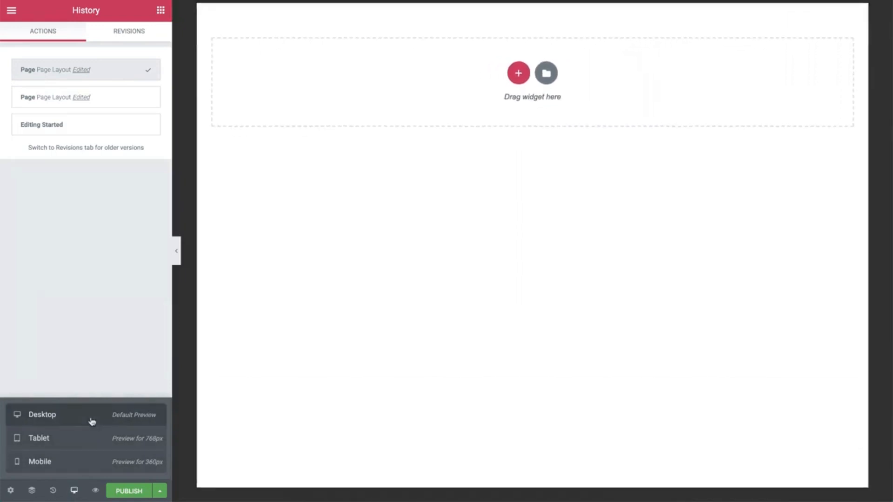
left_click(74, 490)
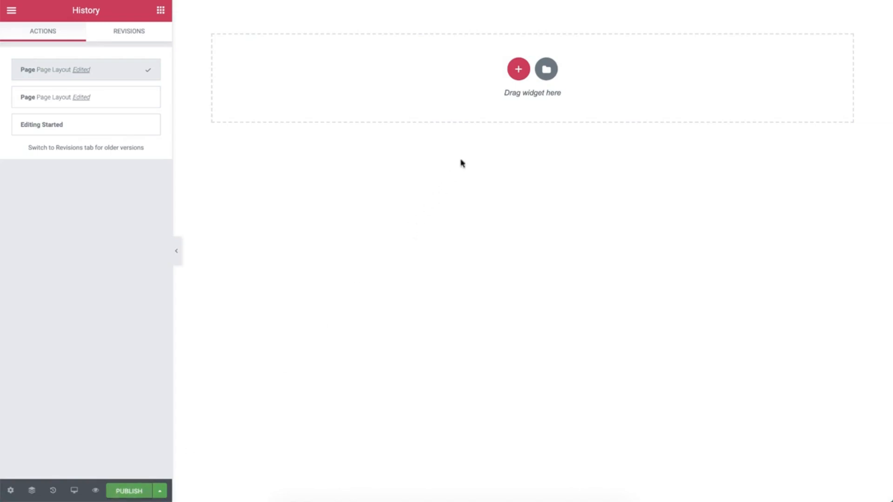
Insert the "Join Over Million People" block from the template library into the page
left_click(544, 71)
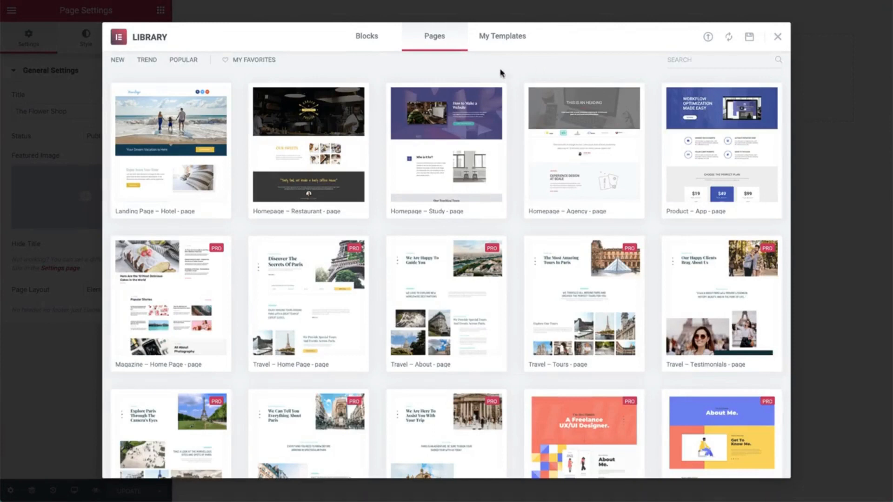
left_click(367, 39)
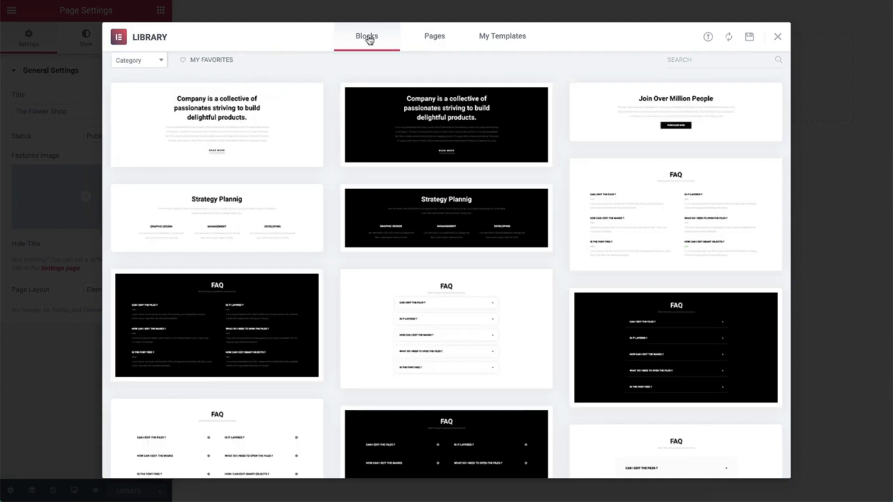
mouse_move(629, 123)
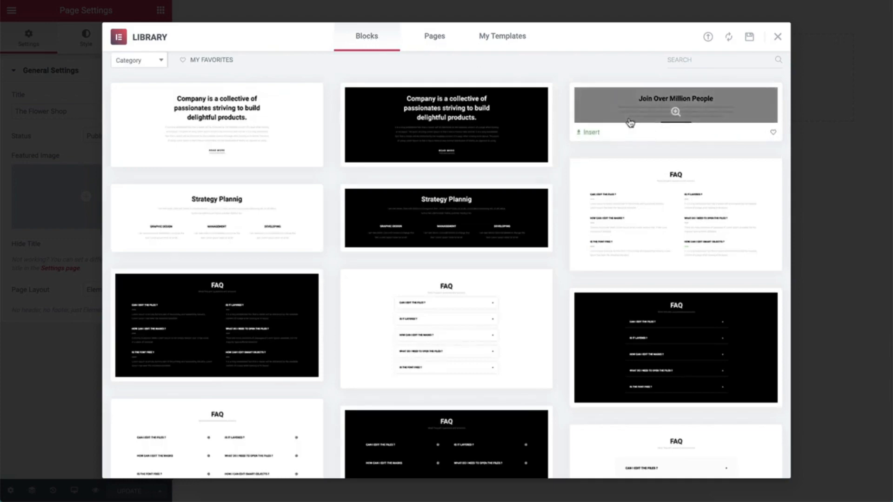
left_click(595, 134)
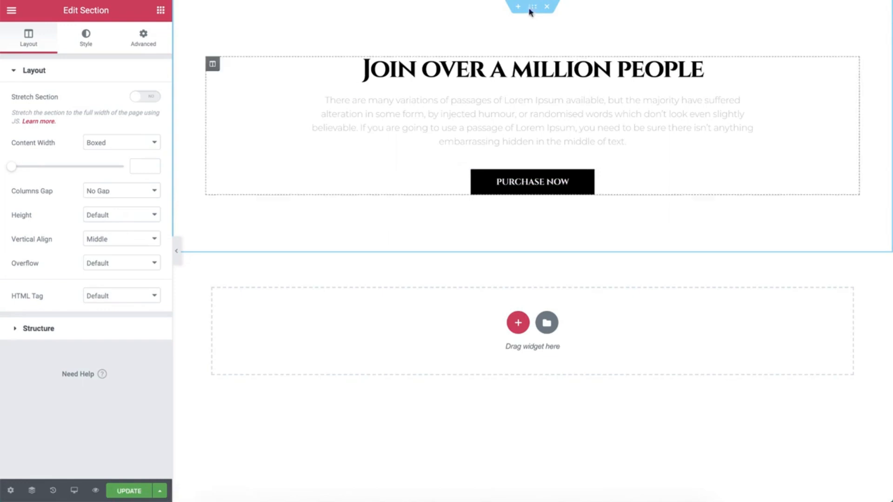
Duplicate the inserted block's column and delete the heading from the first of the two columns
right_click(211, 65)
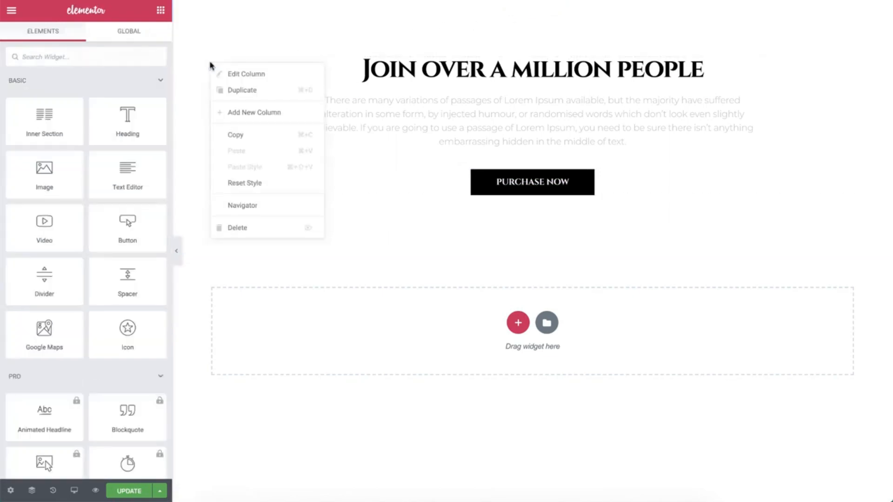
left_click(230, 91)
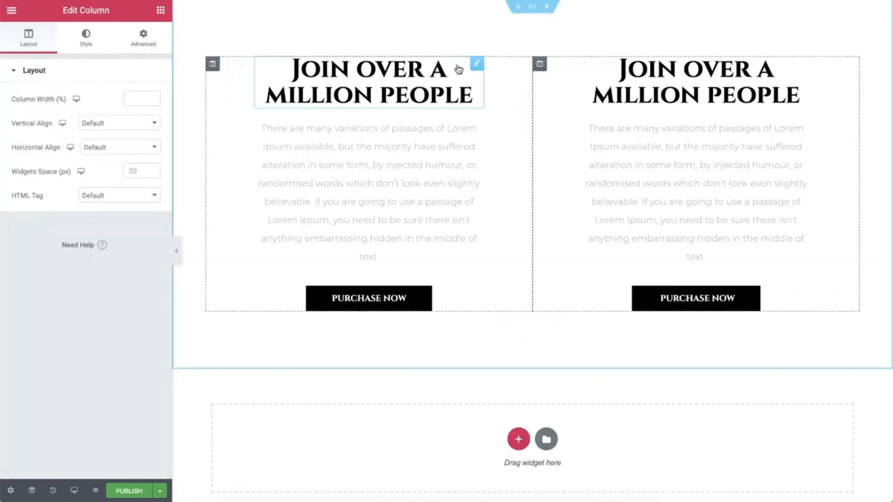
right_click(476, 63)
left_click(501, 230)
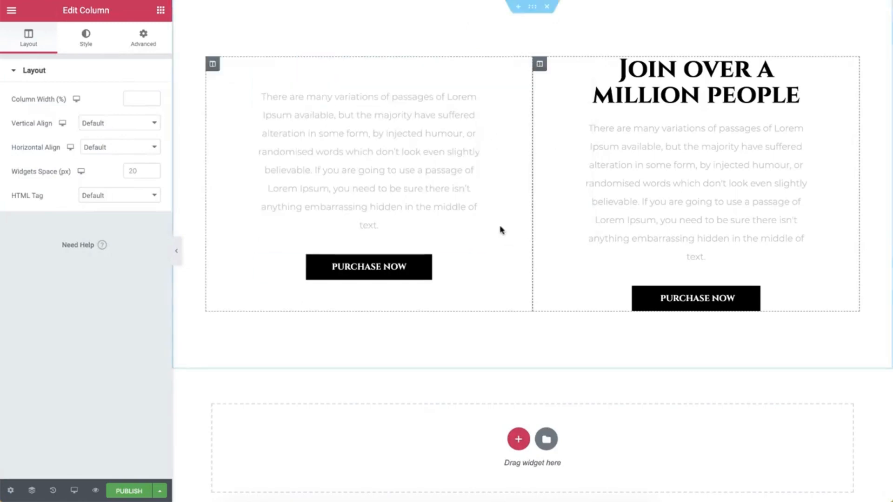
Move the Purchase Now button above the text in the column without a heading, and make that column the second one
left_click_drag(477, 261, 453, 117)
left_click_drag(212, 64, 592, 73)
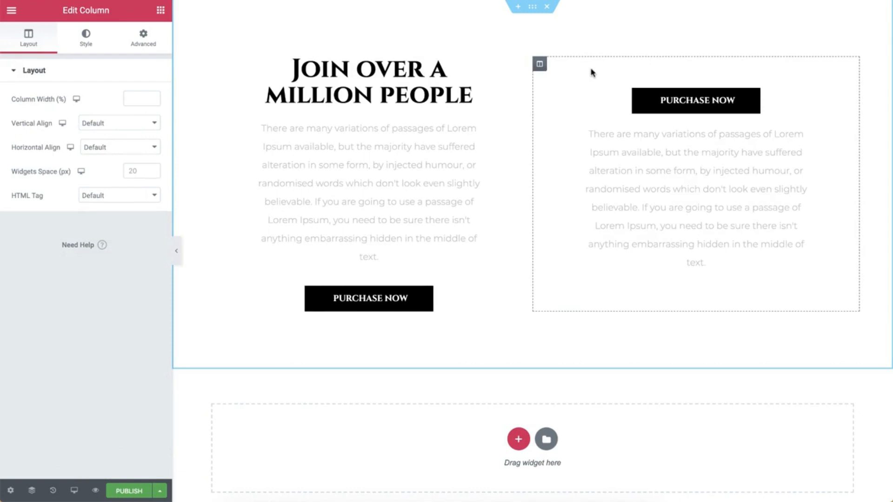
View the settings of the section and its heading, and delete the whole section
left_click(533, 6)
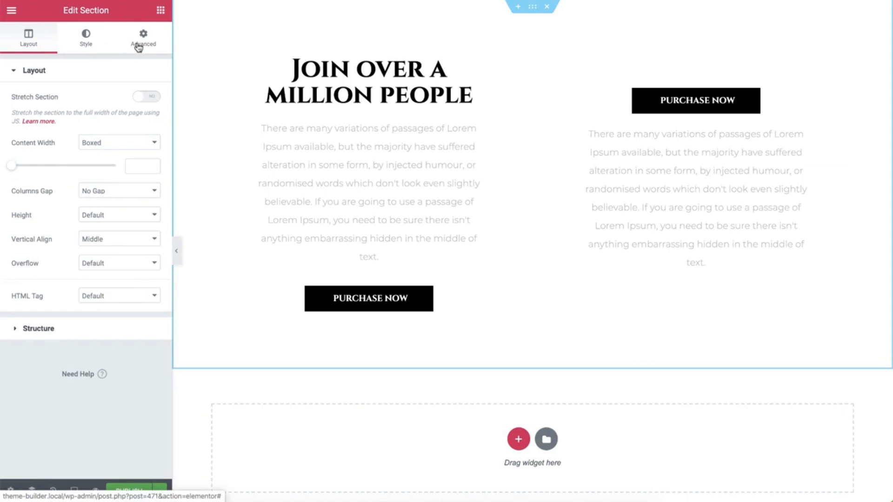
left_click(477, 64)
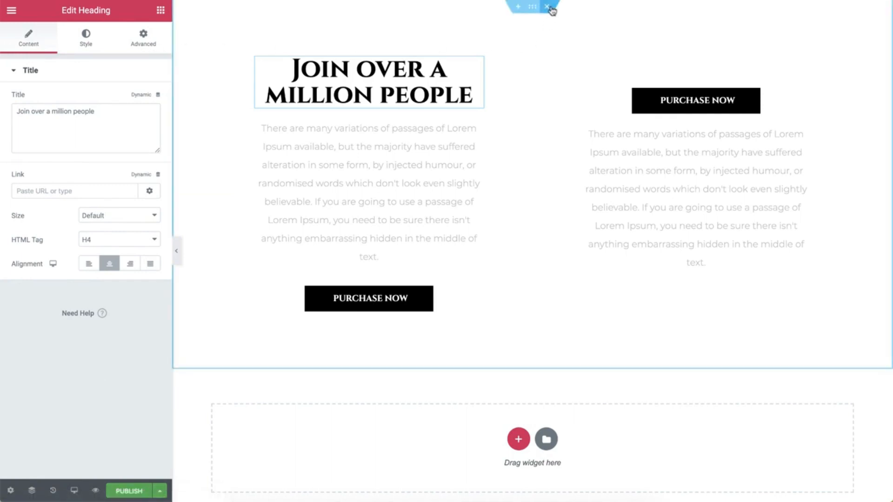
left_click(548, 7)
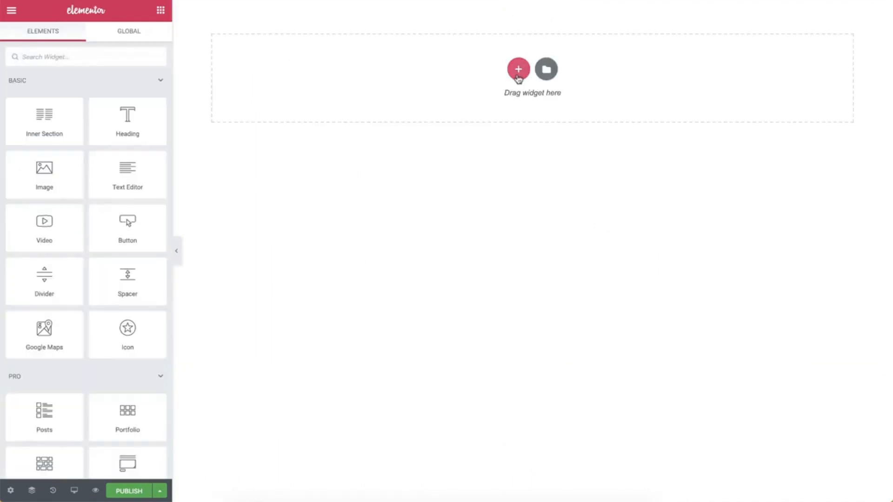
Add a single-column section with a minimum height of 100 VH and a boxed content width of 800
left_click(518, 70)
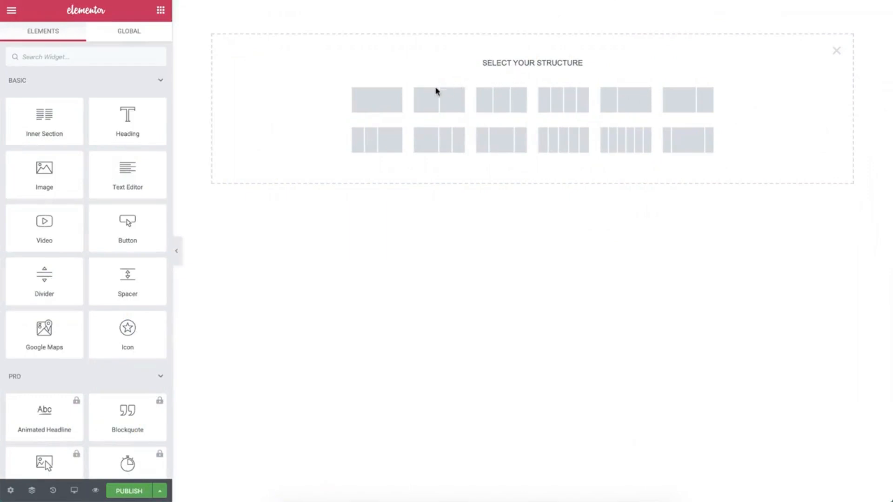
left_click(394, 99)
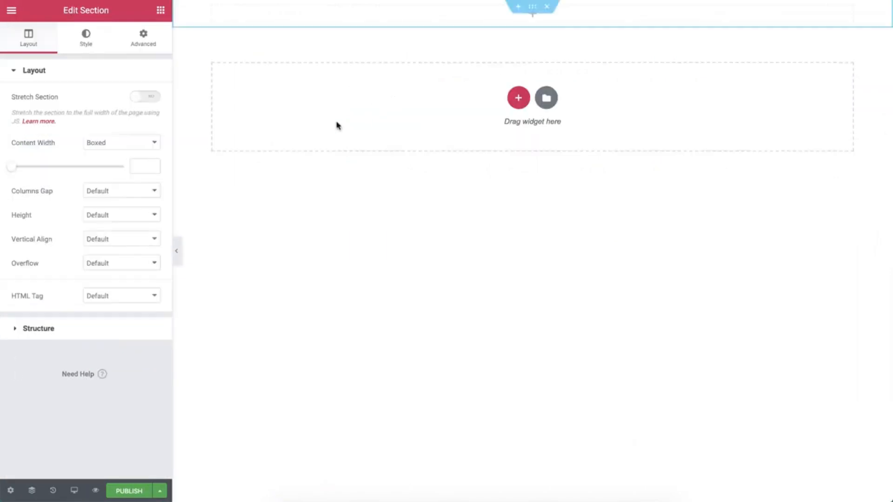
left_click(140, 215)
left_click(136, 235)
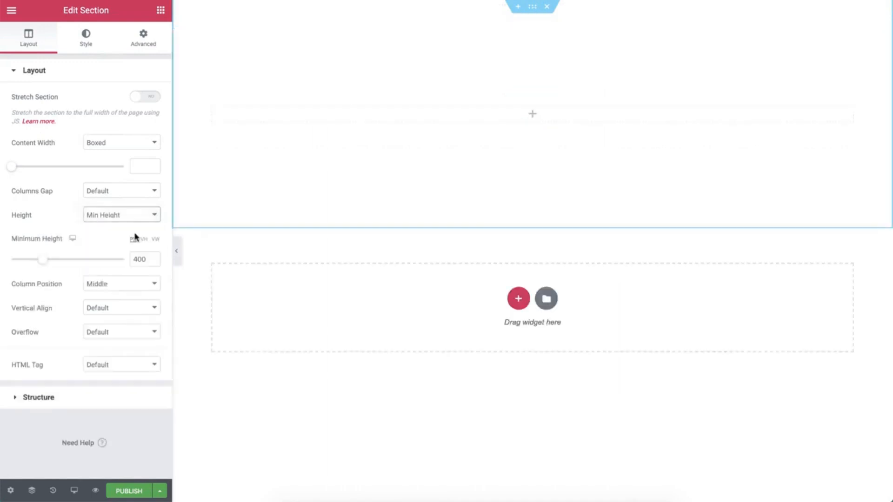
left_click(141, 241)
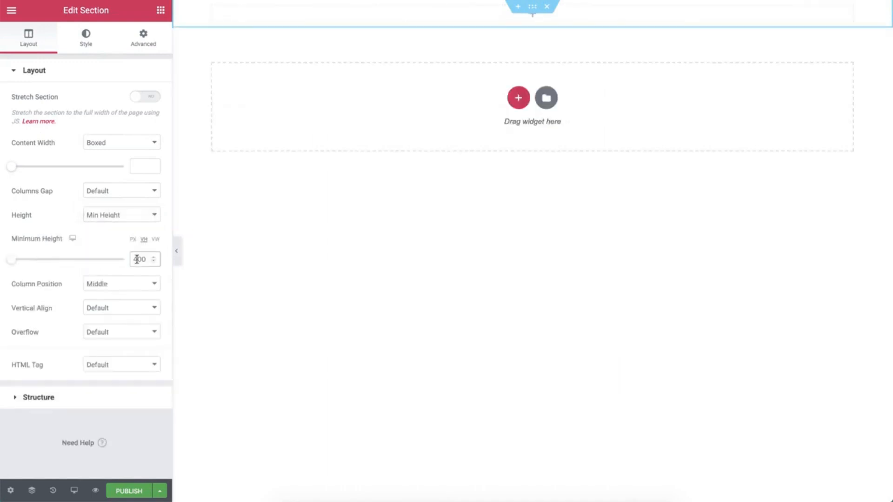
type("1")
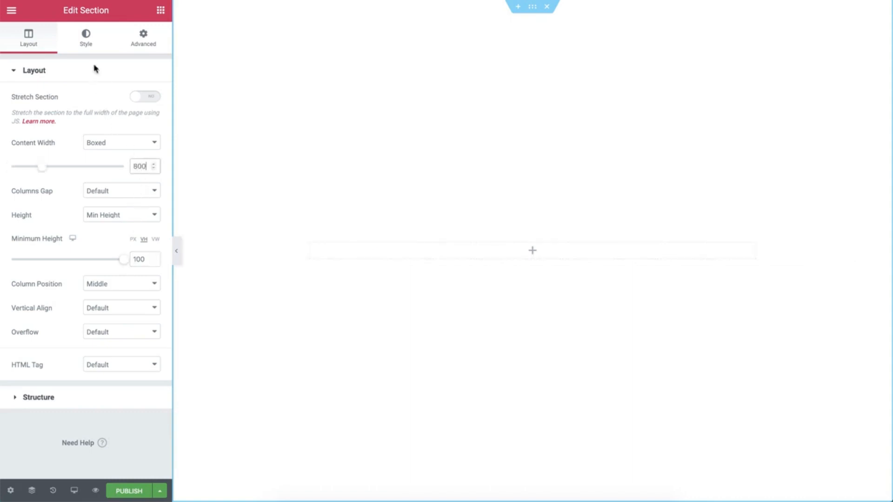
Upload the Pexels Videos 2365383 MP4 through the section's classic background image picker and copy its file link
left_click(86, 44)
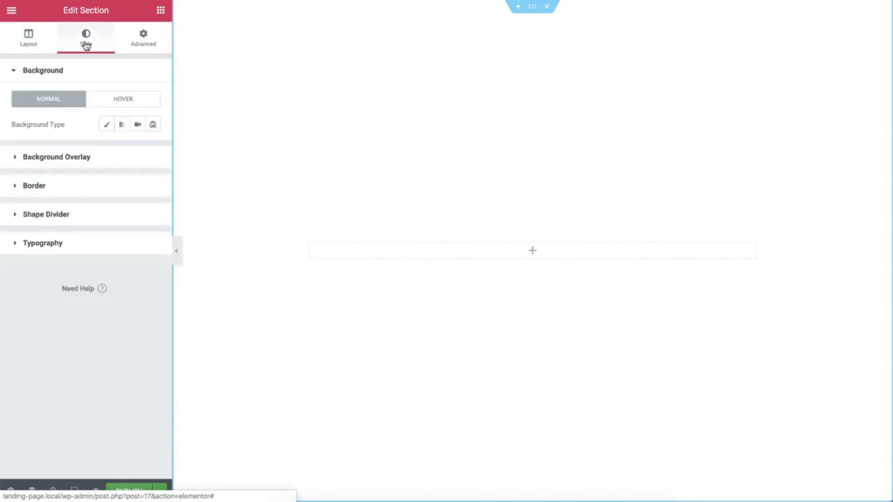
left_click(107, 124)
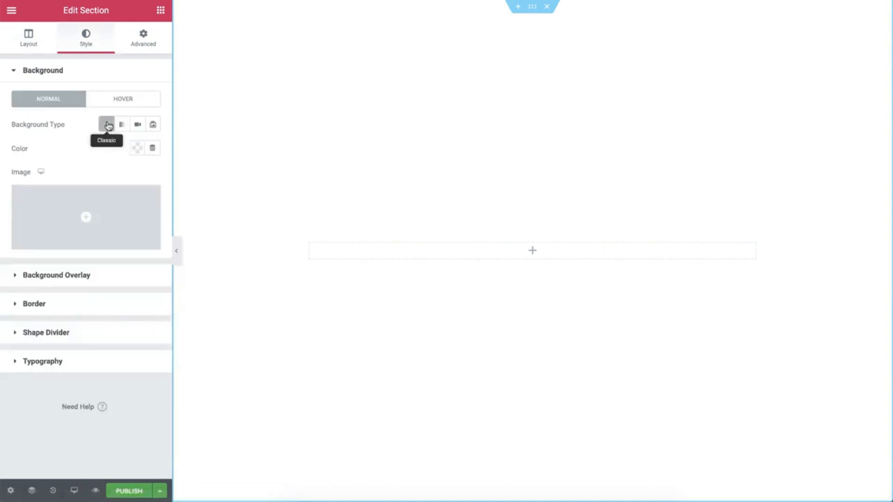
left_click(111, 193)
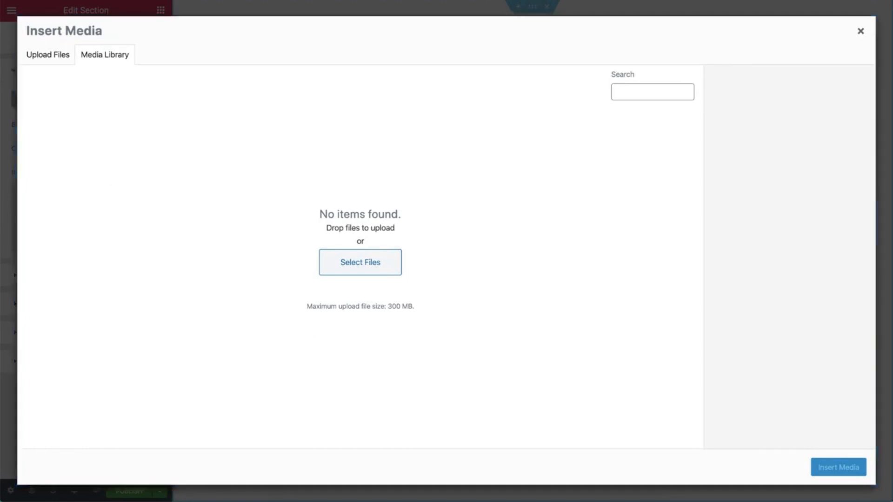
left_click_drag(0, 339, 337, 339)
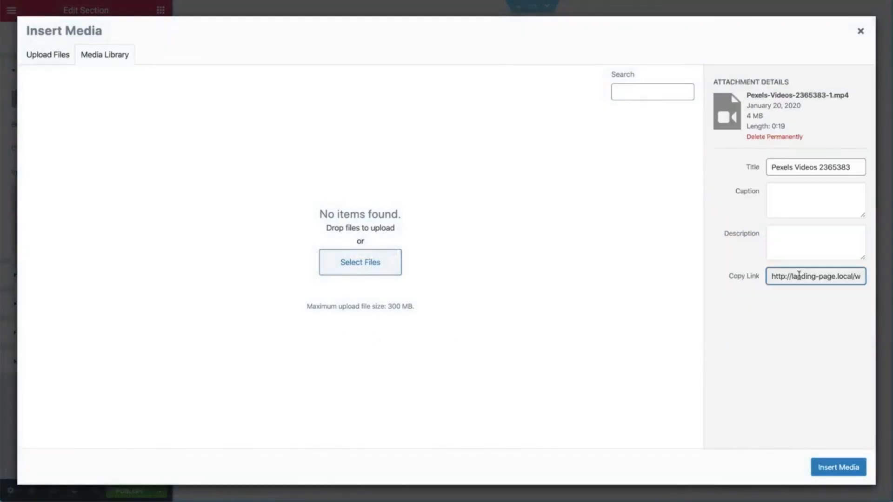
left_click(799, 275)
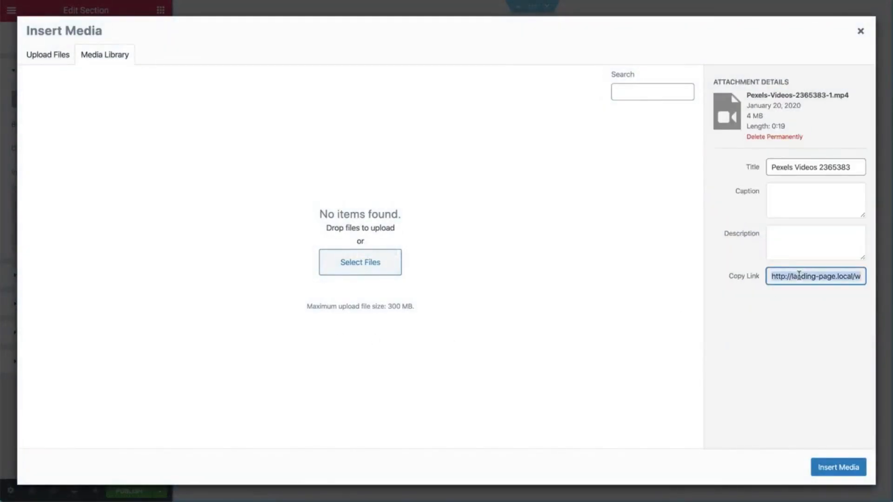
left_click(856, 465)
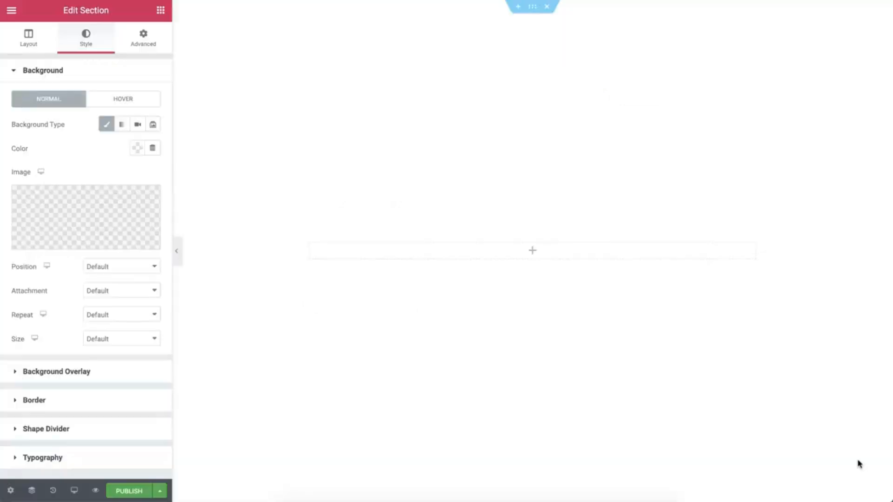
Give the section a video background using the copied MP4 link and enable Play On Mobile
left_click(136, 126)
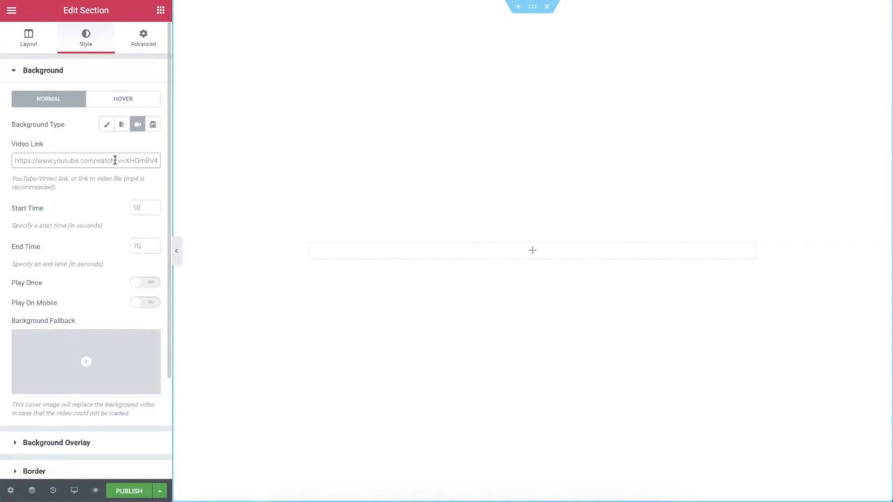
key("ctrl+v")
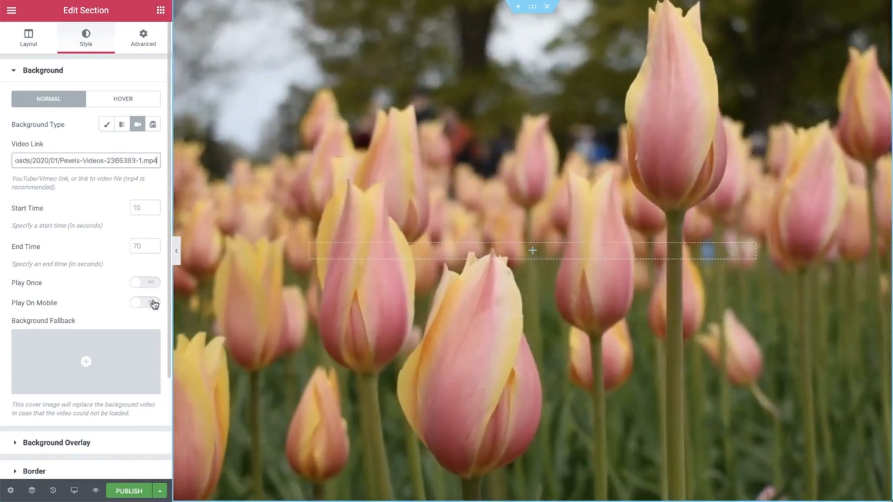
left_click(157, 304)
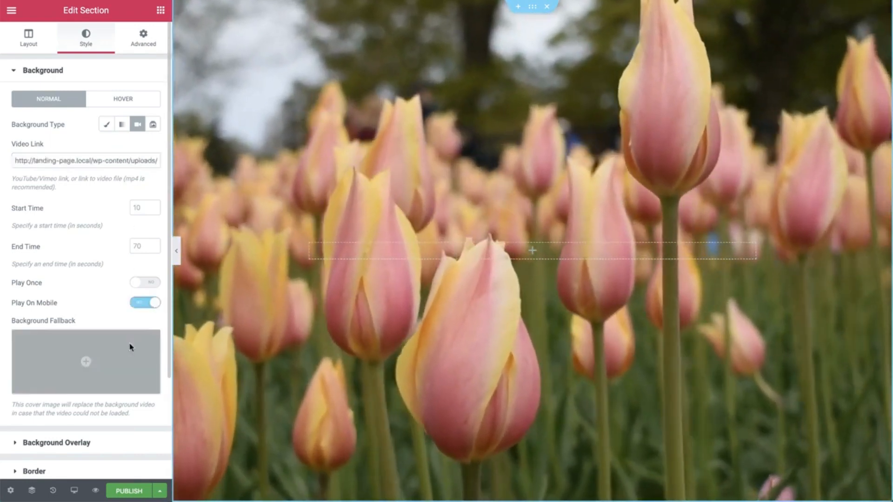
Add a classic background overlay in colour #250060 to the section and save that colour to the picker's swatches
left_click(86, 443)
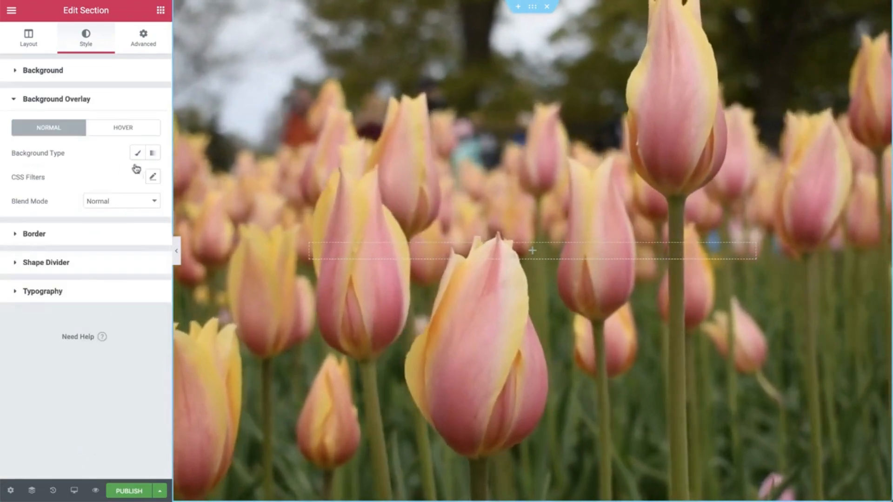
left_click(138, 153)
left_click(138, 177)
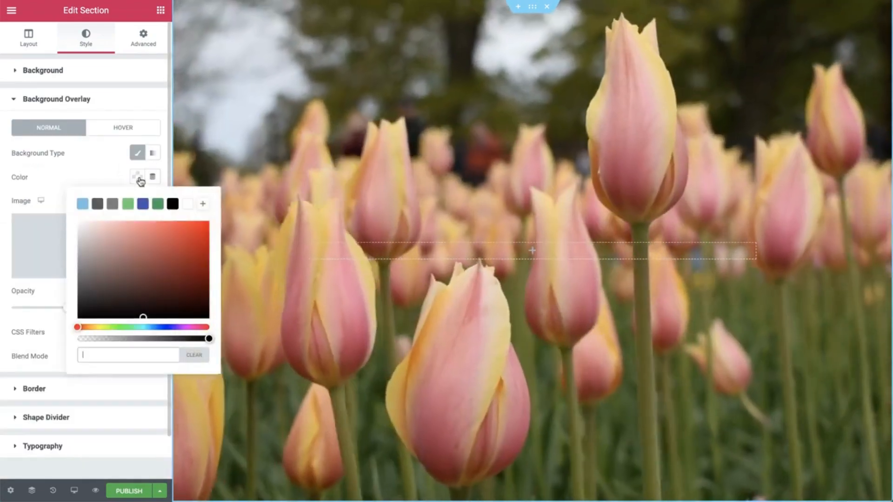
left_click(192, 232)
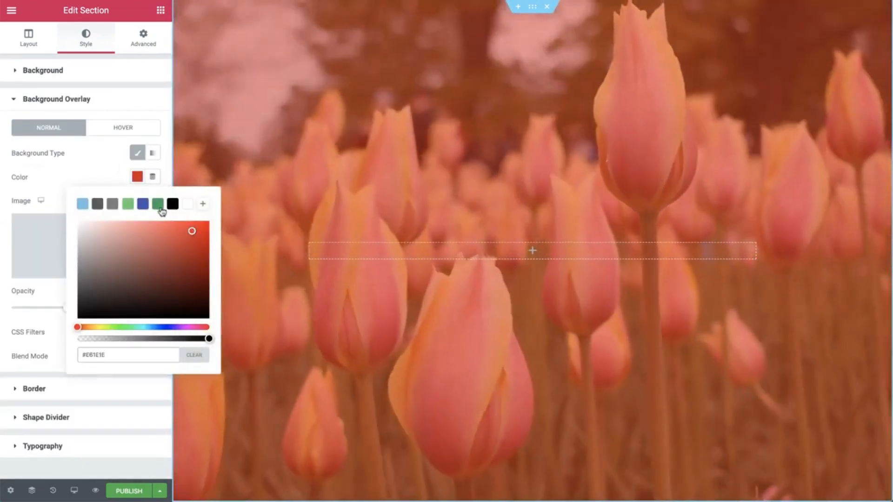
left_click(157, 204)
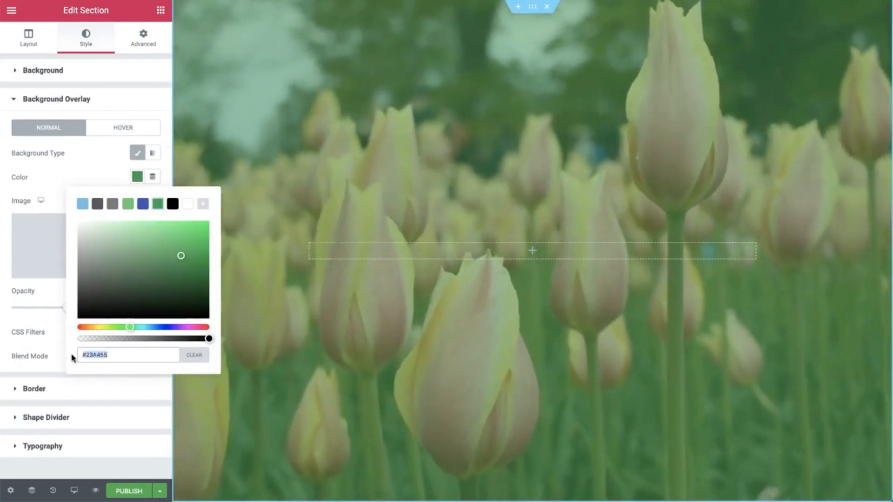
type("#250060")
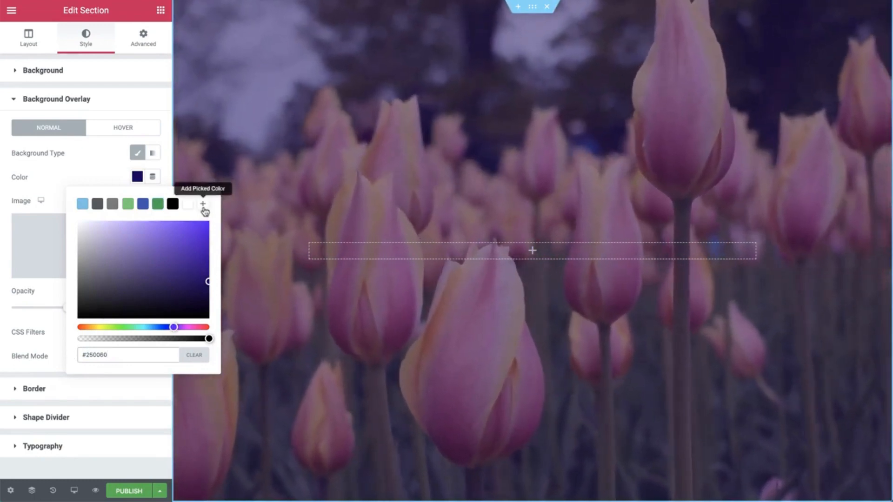
left_click(203, 205)
left_click(110, 175)
Set the background overlay's opacity to 0.7 and its blend mode to Darken
left_click_drag(68, 310, 92, 314)
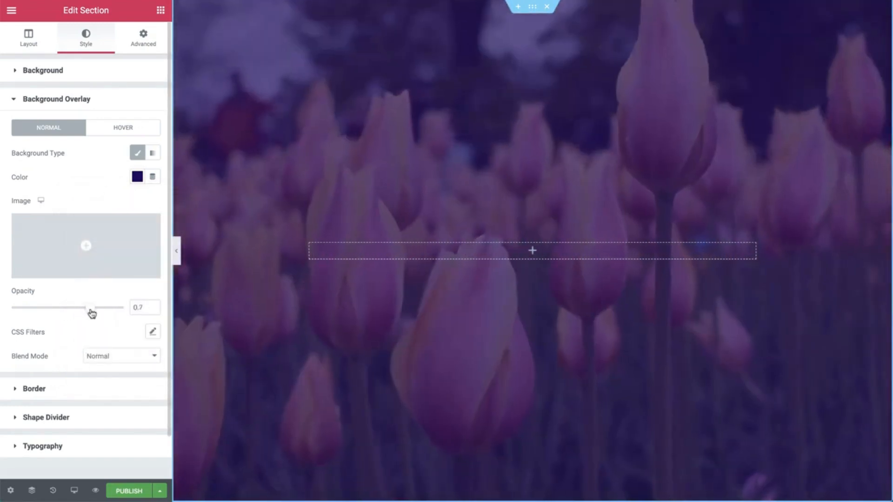
left_click(124, 356)
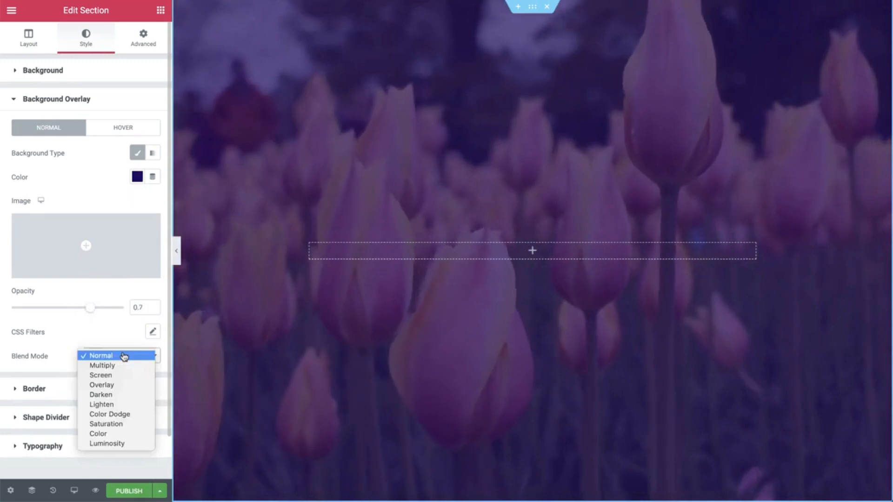
left_click(121, 395)
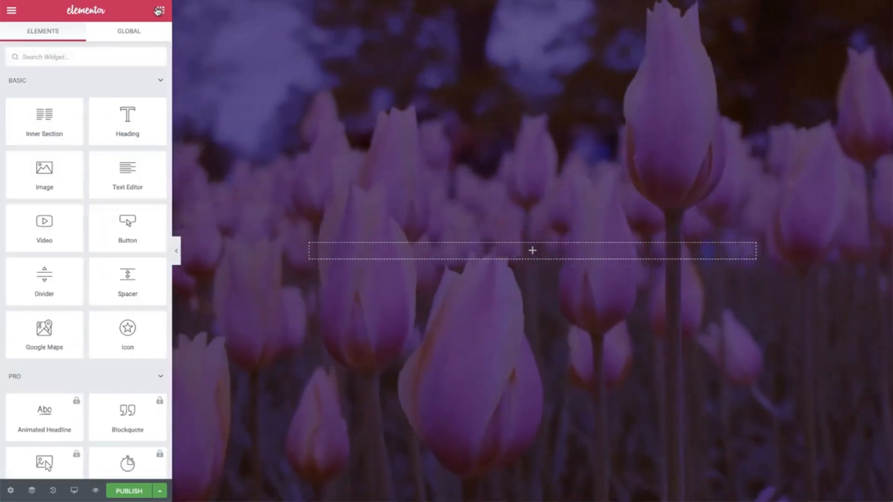
Add a Text Editor widget to the section and replace its placeholder text with "- the flower shop -"
left_click_drag(142, 175, 432, 243)
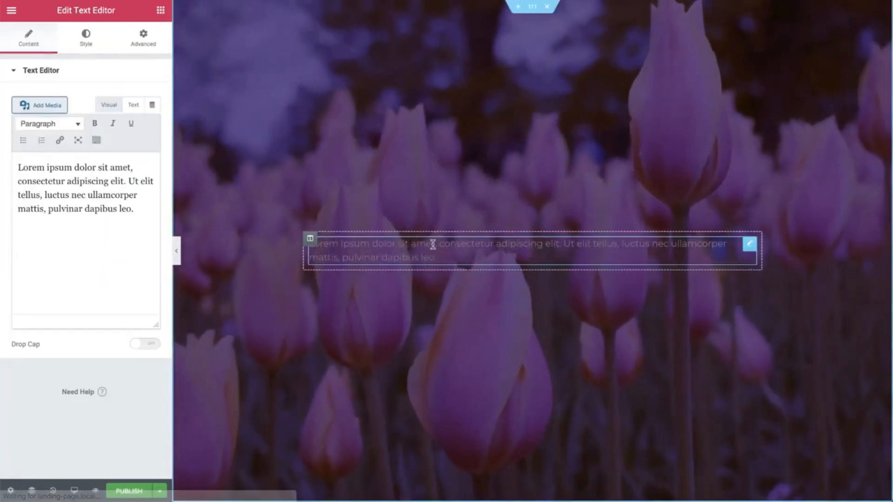
left_click(146, 217)
key("super+a")
type("- the flower shop -")
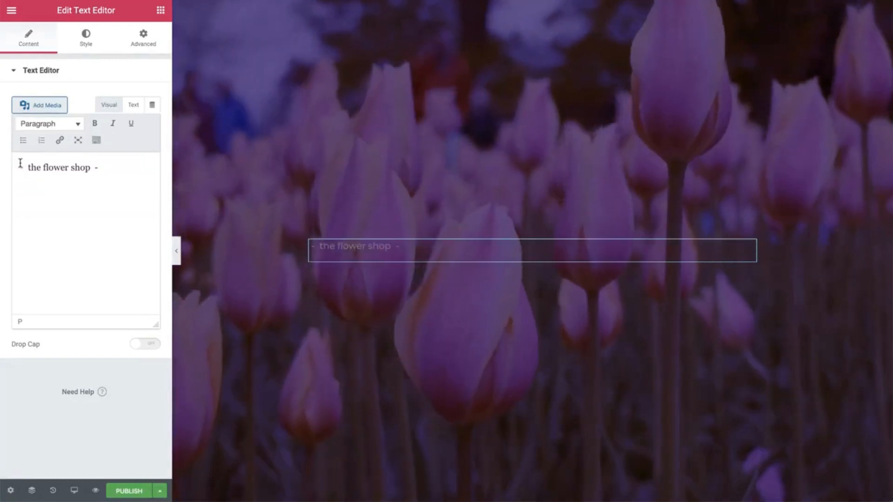
Centre the flower shop text and set its colour to white (#FFFFFF)
left_click(83, 38)
left_click(121, 98)
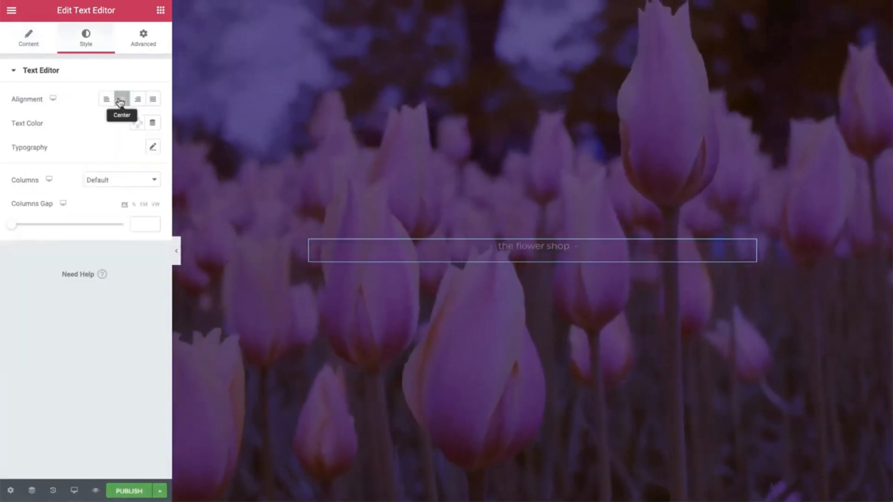
left_click(137, 123)
left_click(188, 150)
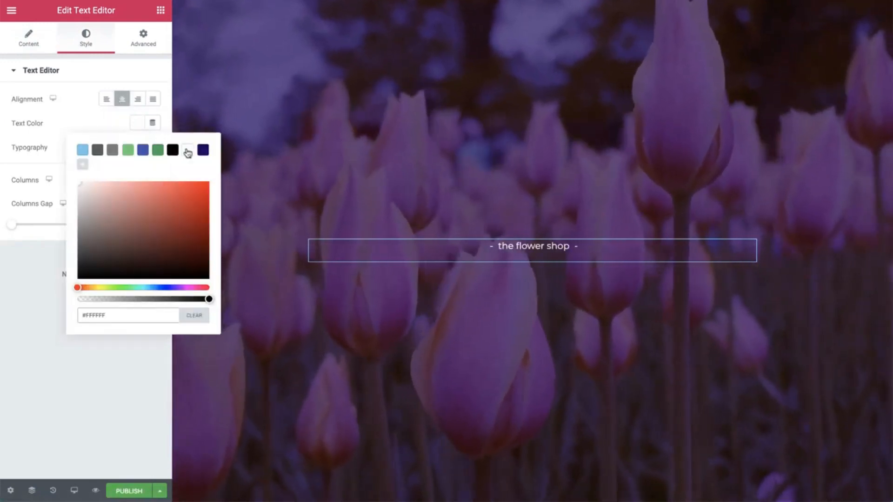
left_click(110, 125)
Set the flower shop text's typography to size 15 px, weight 200, uppercase transform and letter spacing 7
left_click(152, 148)
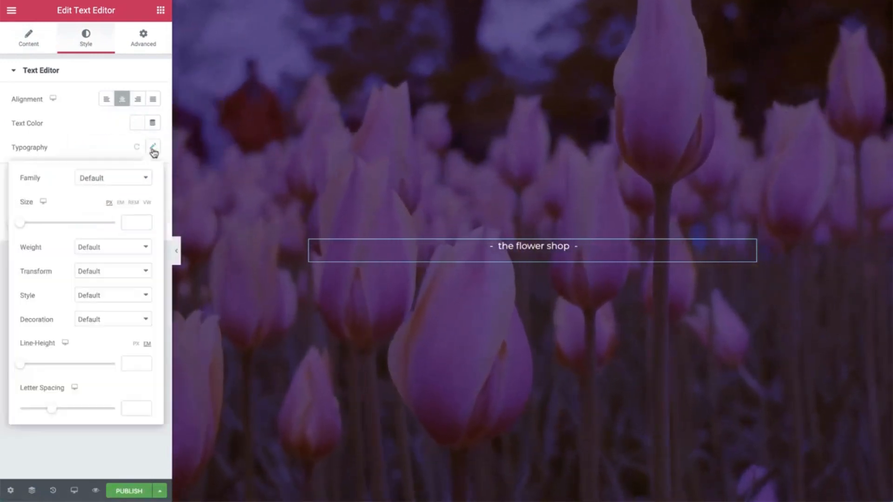
left_click(134, 181)
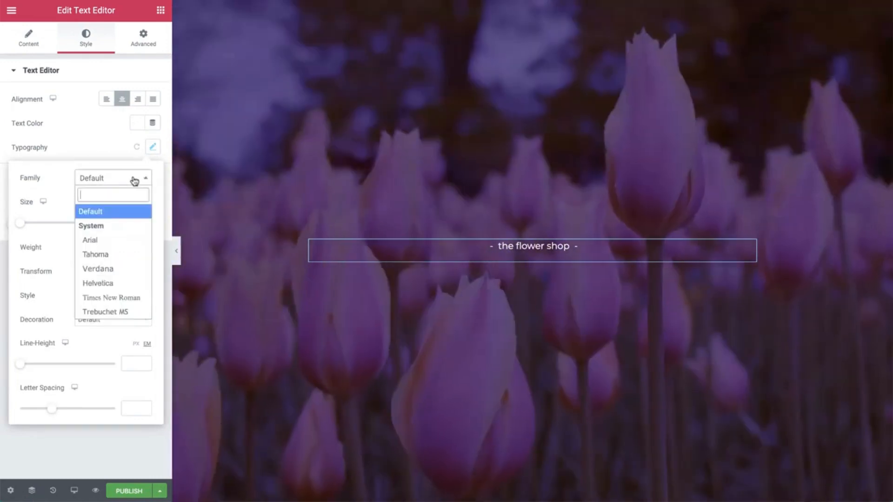
left_click(134, 182)
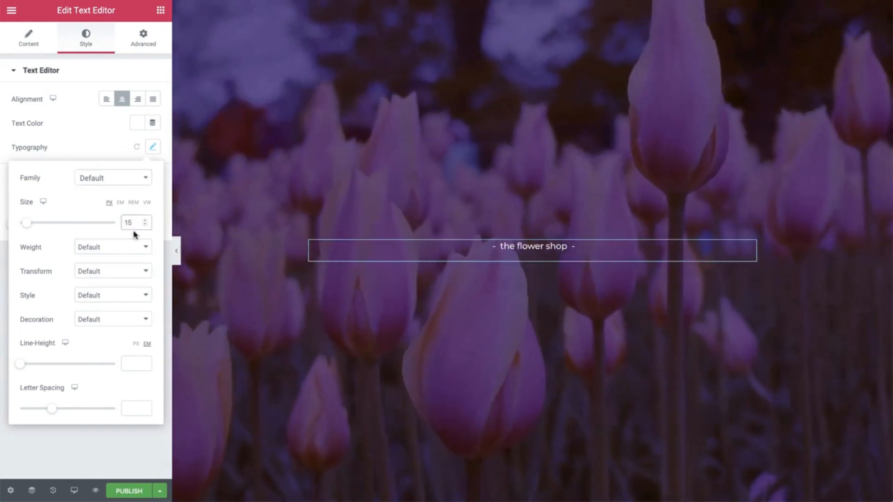
left_click(132, 248)
left_click(129, 168)
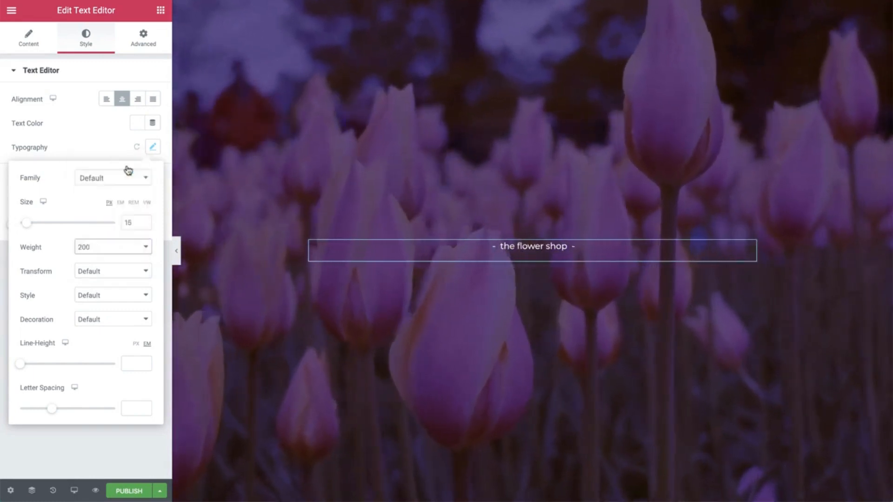
left_click(124, 270)
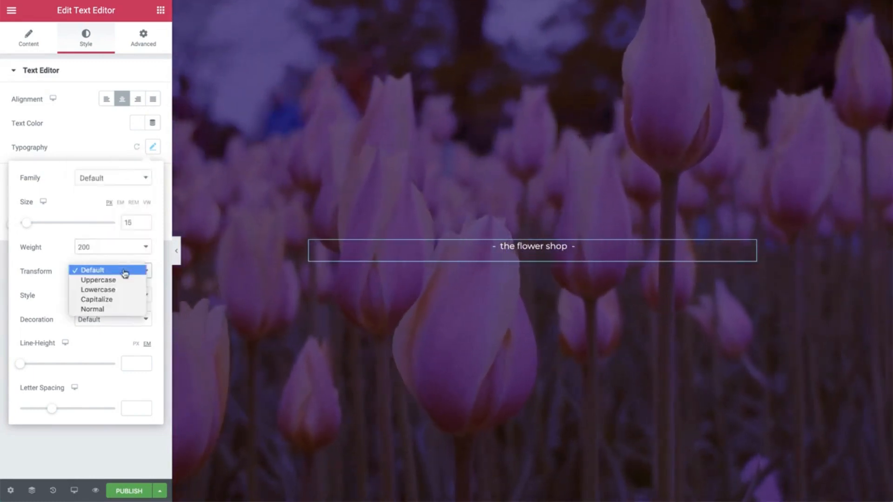
left_click(124, 280)
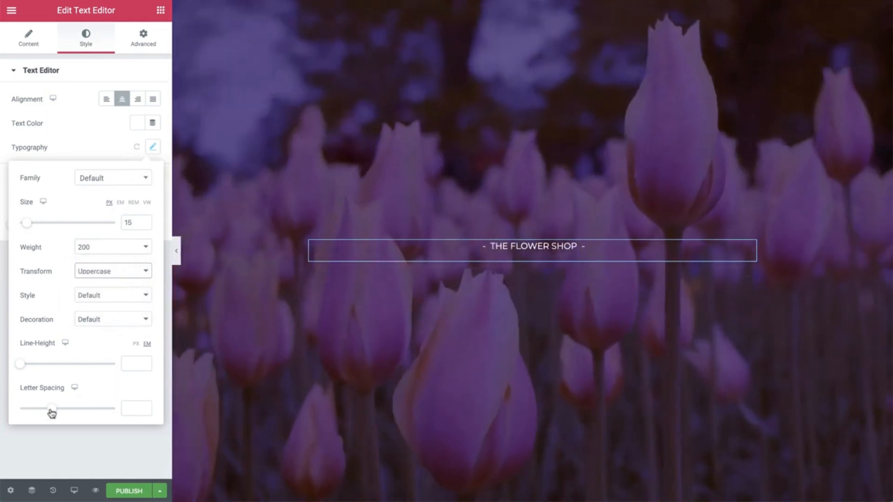
left_click_drag(52, 412, 97, 412)
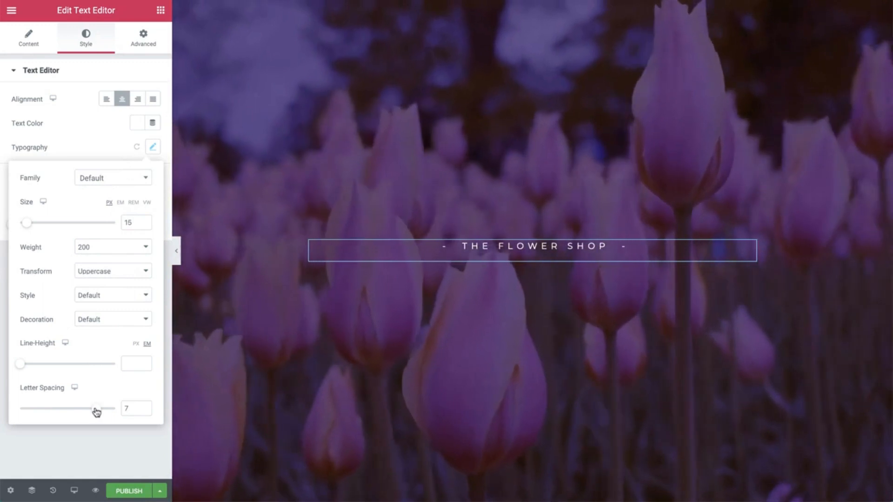
Add a Heading widget directly below the flower shop text
left_click(160, 10)
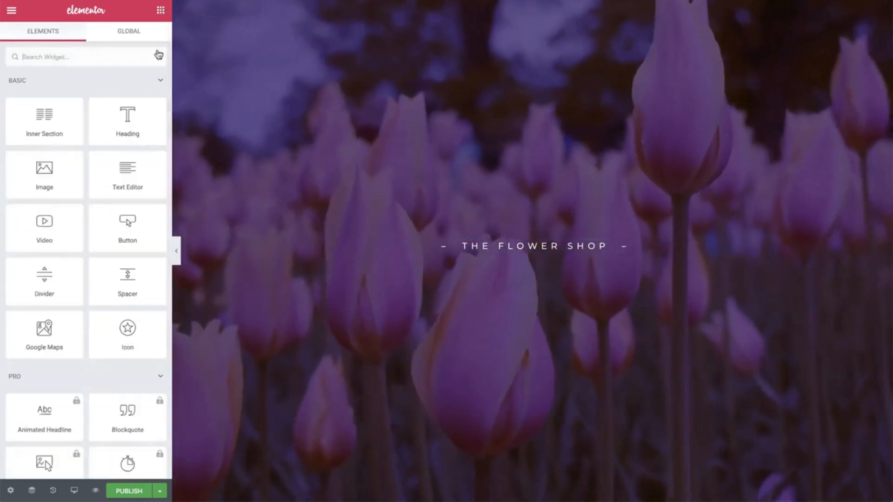
left_click_drag(127, 120, 362, 215)
left_click_drag(484, 249, 478, 260)
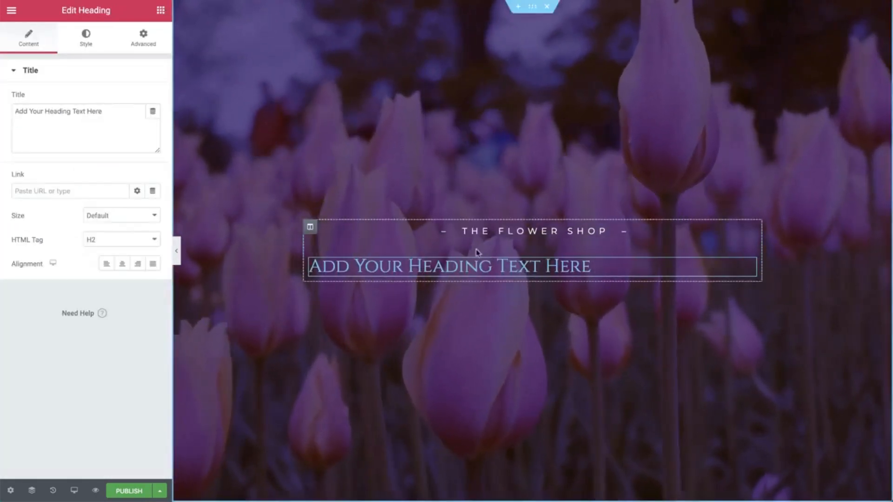
Change the heading text to "flowers don't tell, they show.", centred and coloured white
left_click_drag(111, 113, 15, 111)
type("flowers don't tell, they show.")
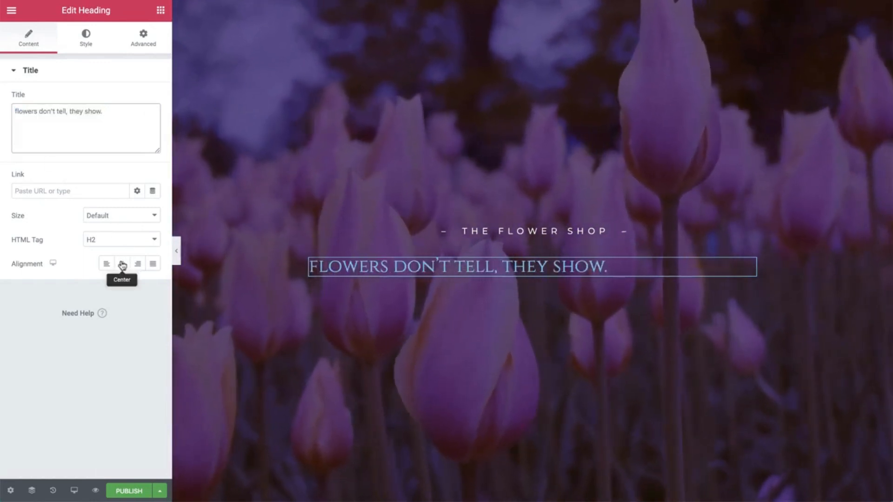
left_click(88, 41)
left_click(139, 98)
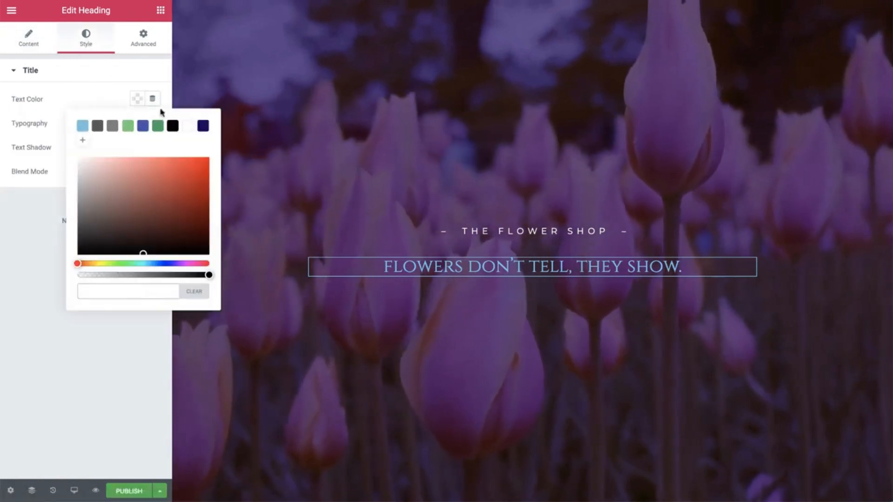
left_click(188, 126)
left_click(96, 99)
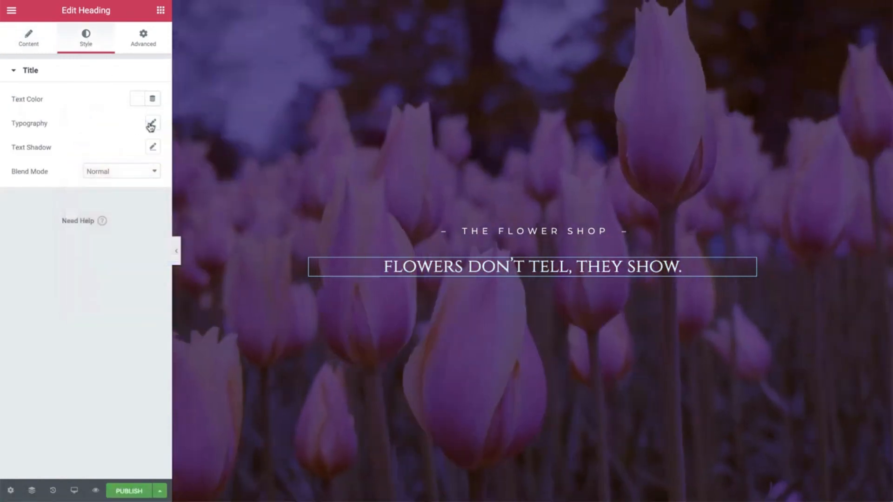
Set the heading's typography to a size of 70 px with uppercase transform
left_click(151, 123)
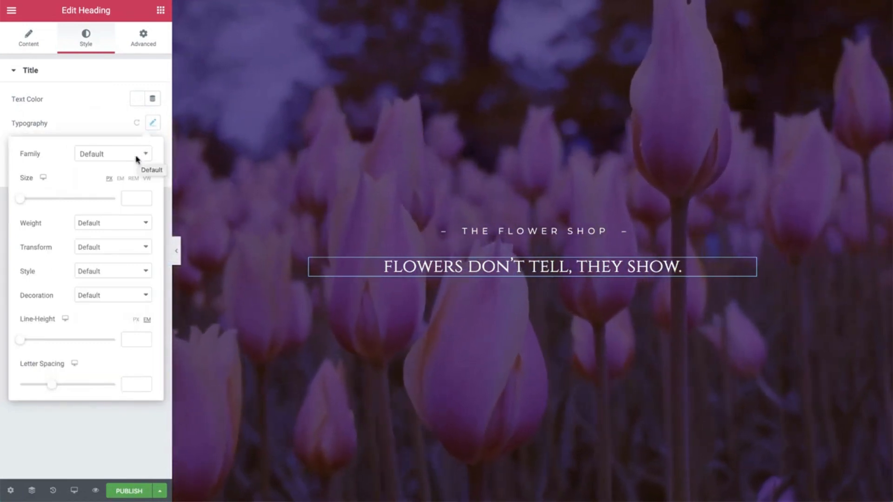
left_click(132, 199)
type("70")
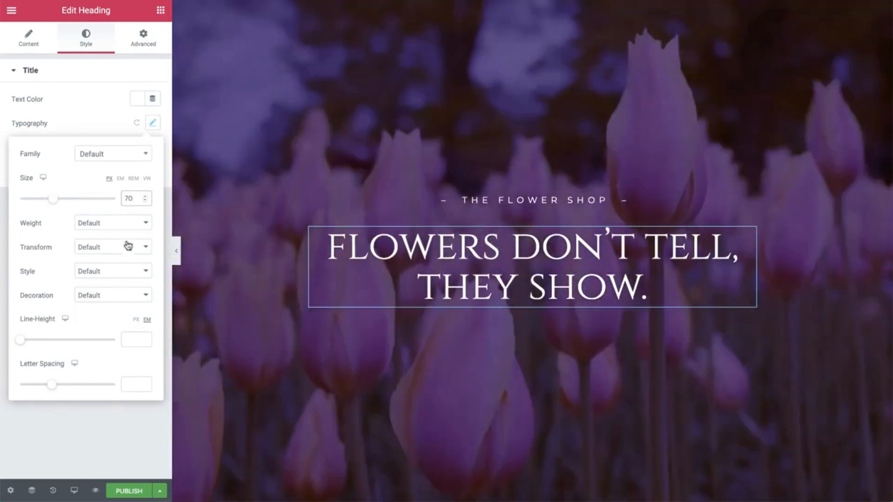
left_click(127, 247)
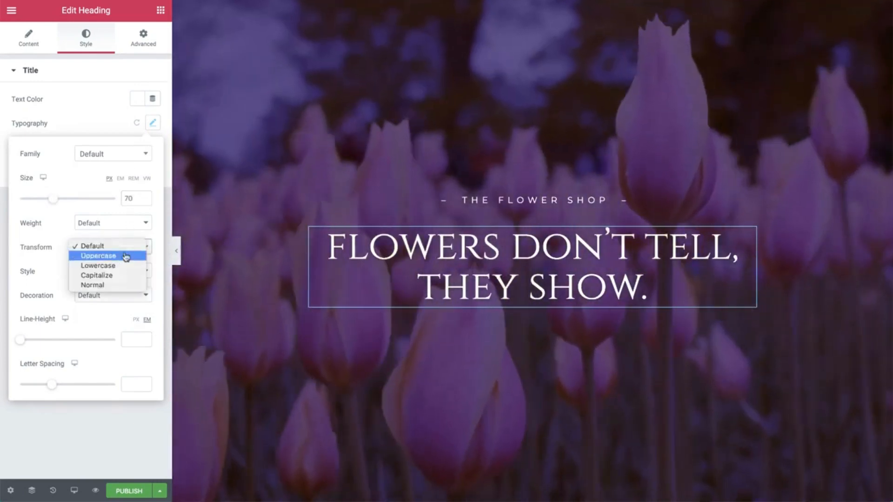
left_click(127, 256)
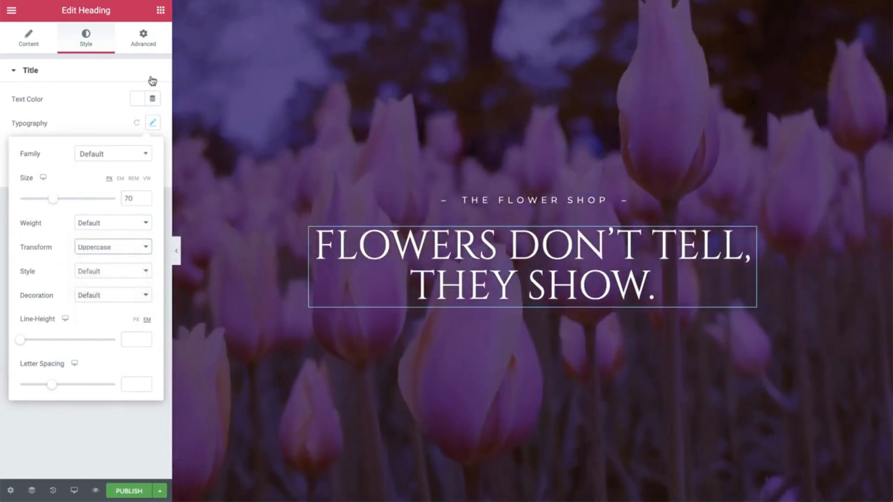
Add a Text Editor widget below the heading with the paragraph "Flowers are the best and oldest way to express love ... straight from the field"
left_click(161, 12)
left_click_drag(135, 155, 426, 279)
triple_click(141, 211)
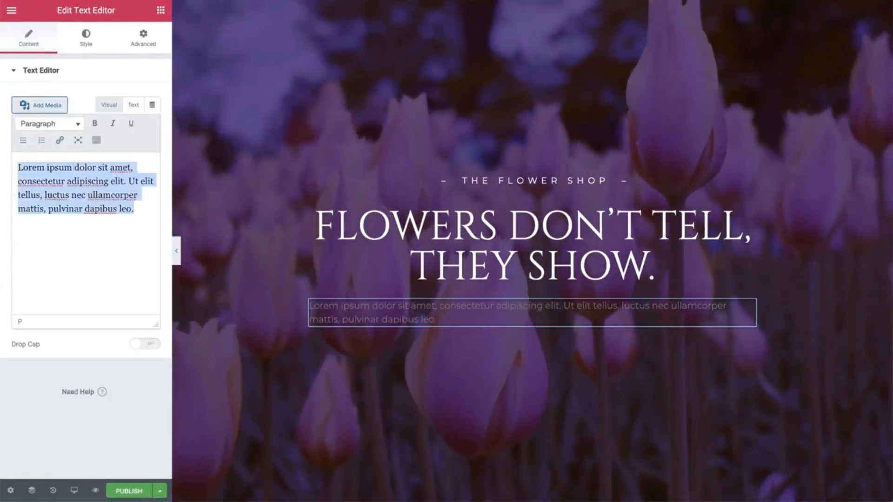
type("Flowers are the best and oldest way to express love ... Choose which flowers you want to pick, and surprise your loved one with a bouquet of flowers straight from the field")
Centre the paragraph below the heading and set its text colour to white
left_click(95, 49)
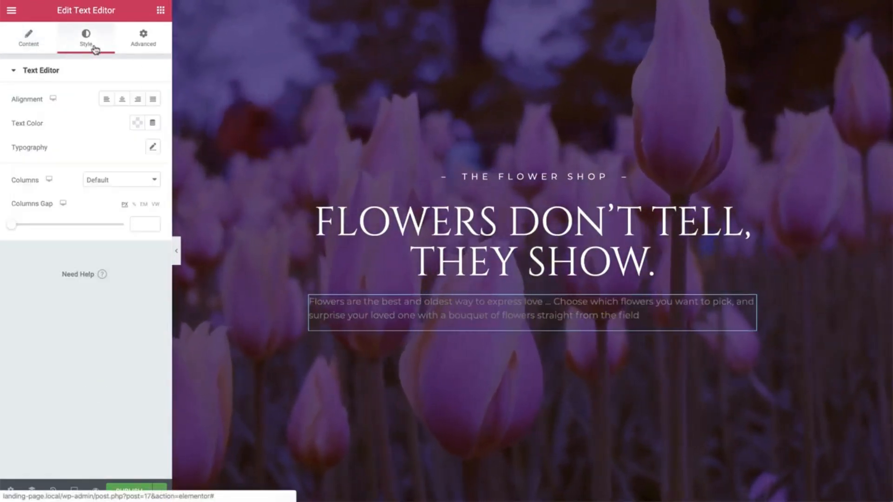
left_click(122, 99)
left_click(136, 124)
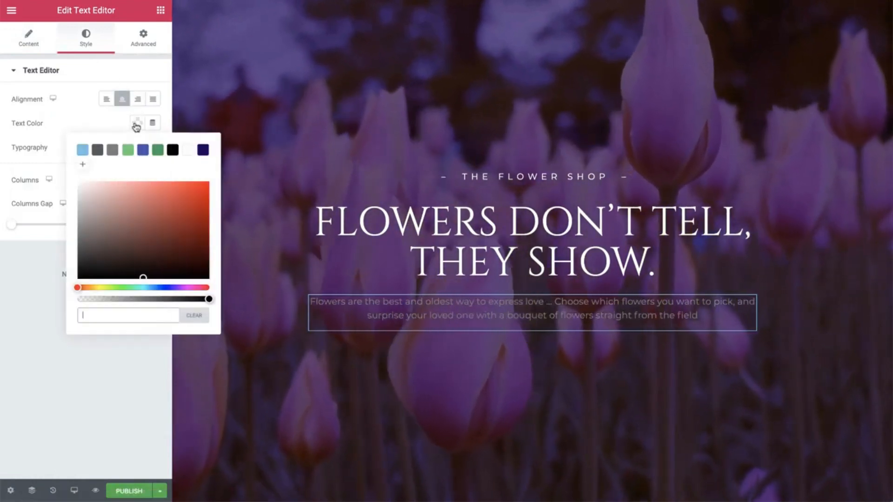
left_click(187, 151)
left_click(94, 124)
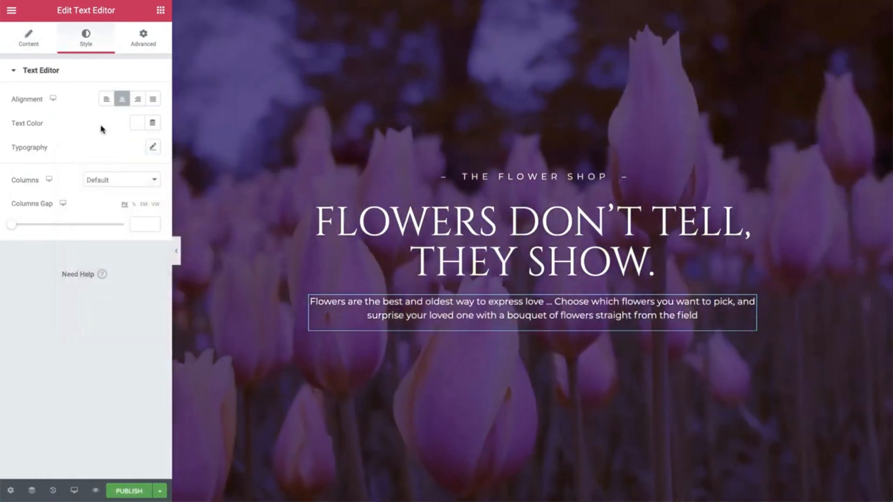
Set the paragraph's line height to 2 em and its padding to 20% right and left, 0 top and bottom
left_click(152, 147)
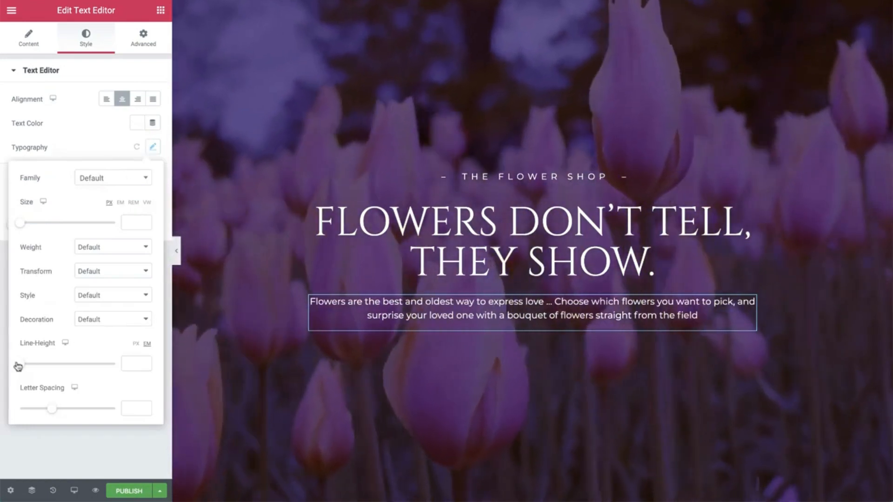
left_click_drag(20, 366, 40, 367)
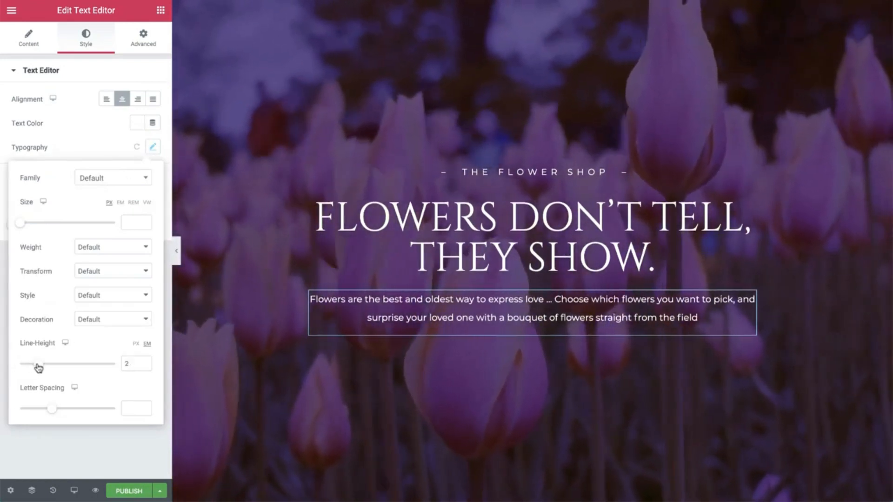
left_click(140, 40)
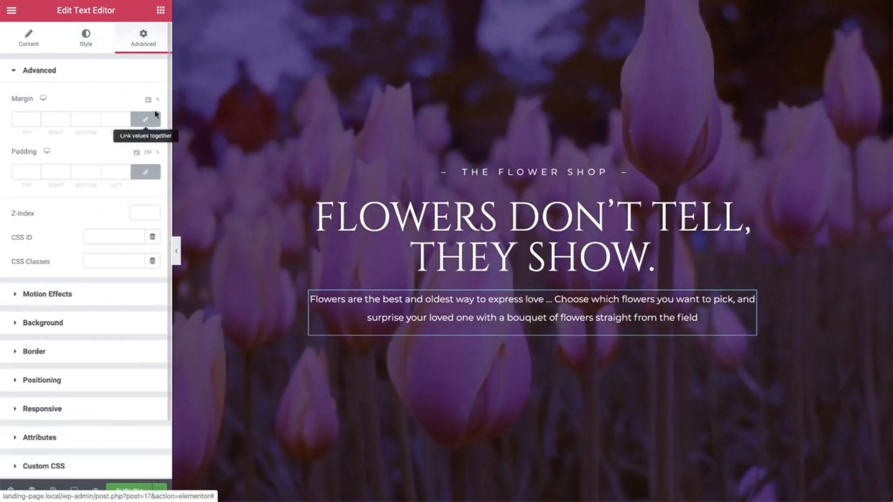
left_click(147, 173)
left_click(157, 153)
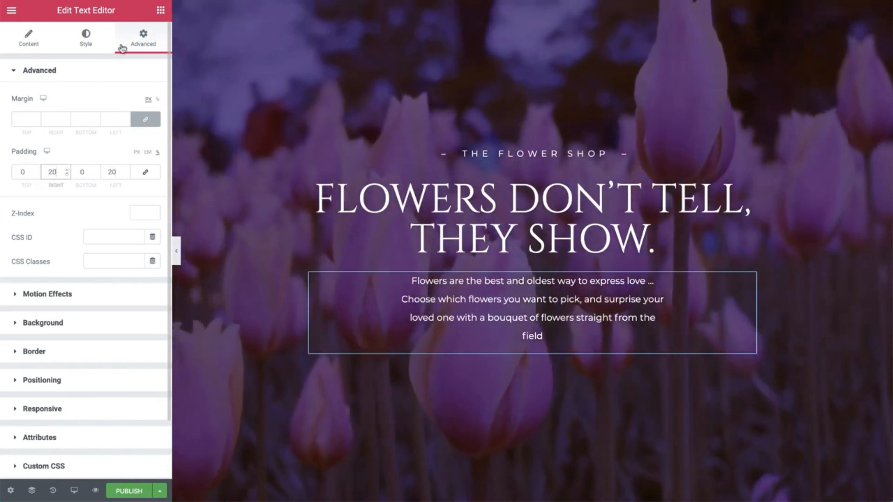
Add a Button widget below the paragraph, with the text "show me" and centre alignment
left_click(160, 11)
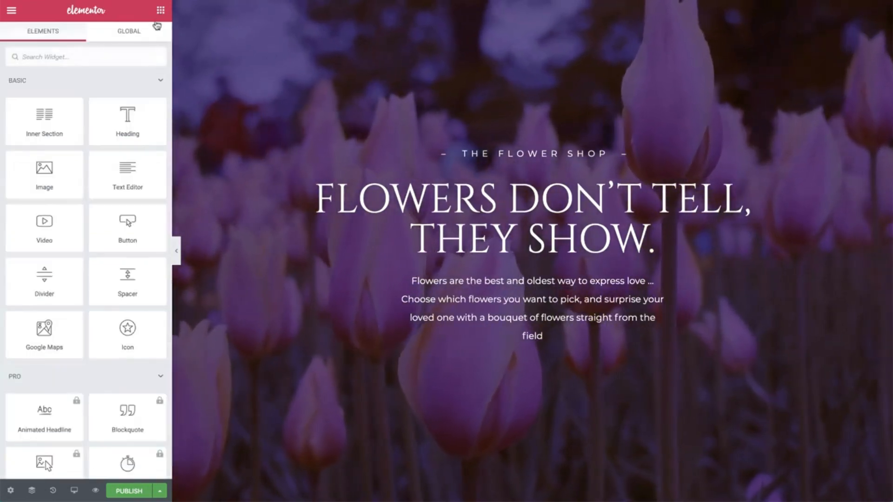
left_click_drag(230, 274, 441, 337)
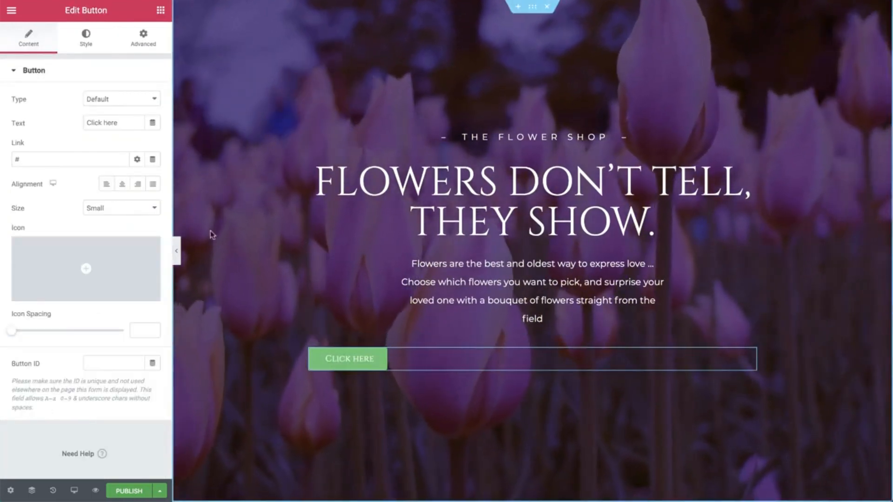
left_click_drag(106, 124, 66, 126)
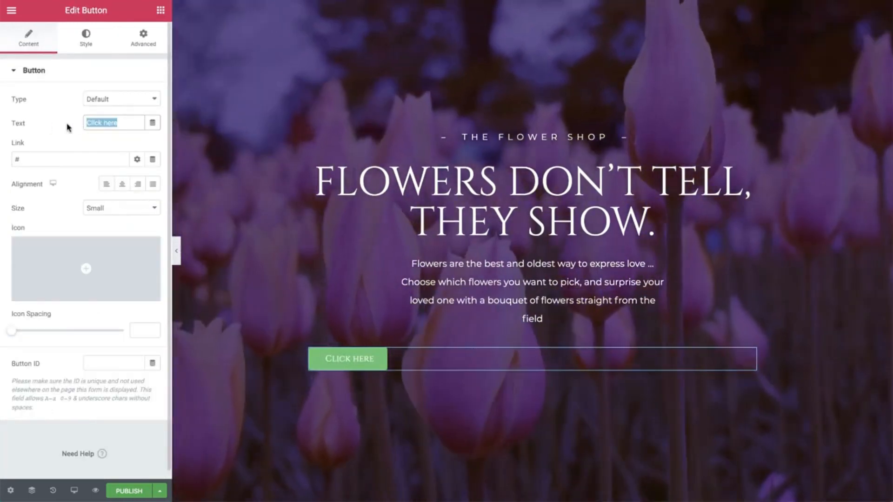
type("show me")
left_click(119, 185)
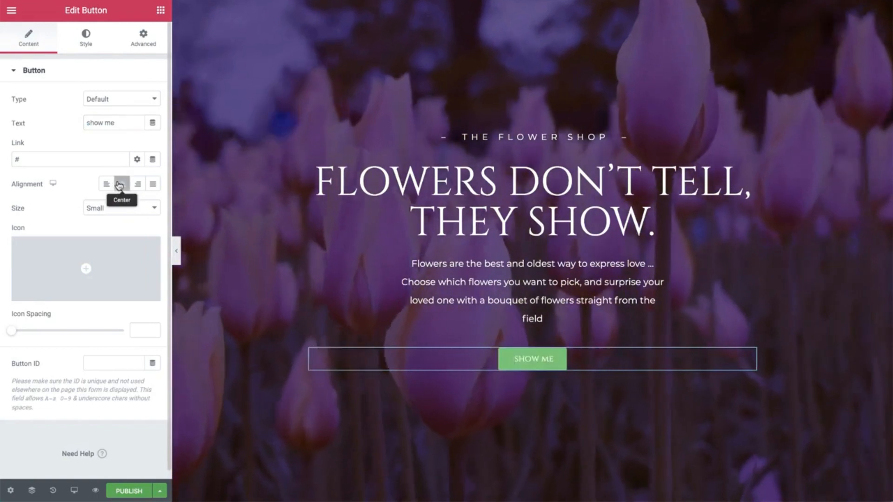
Set the show me button's size to Large
left_click(93, 159)
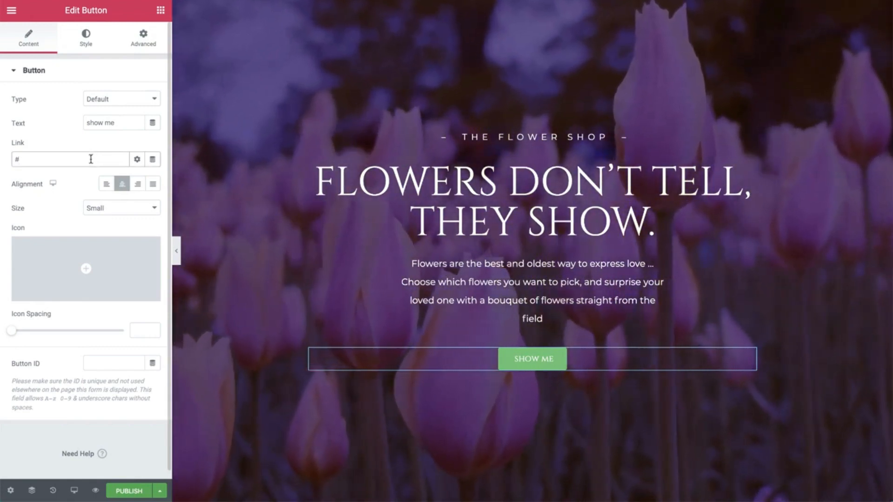
left_click(120, 208)
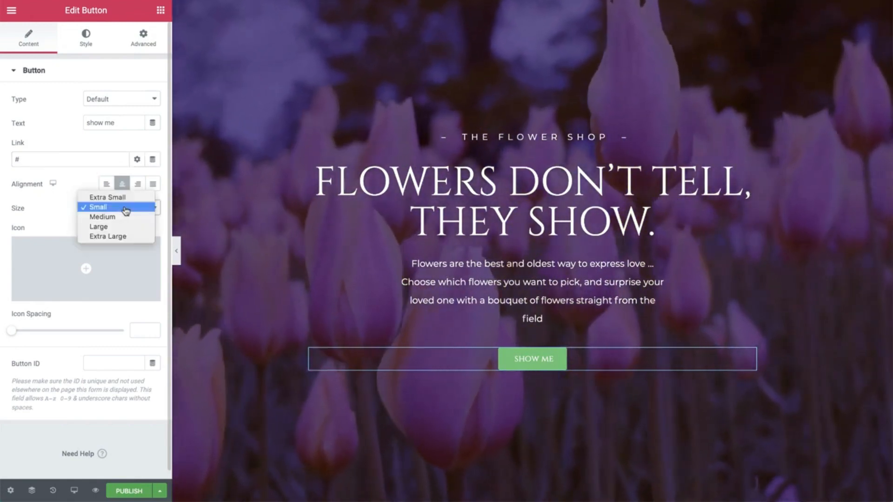
left_click(124, 227)
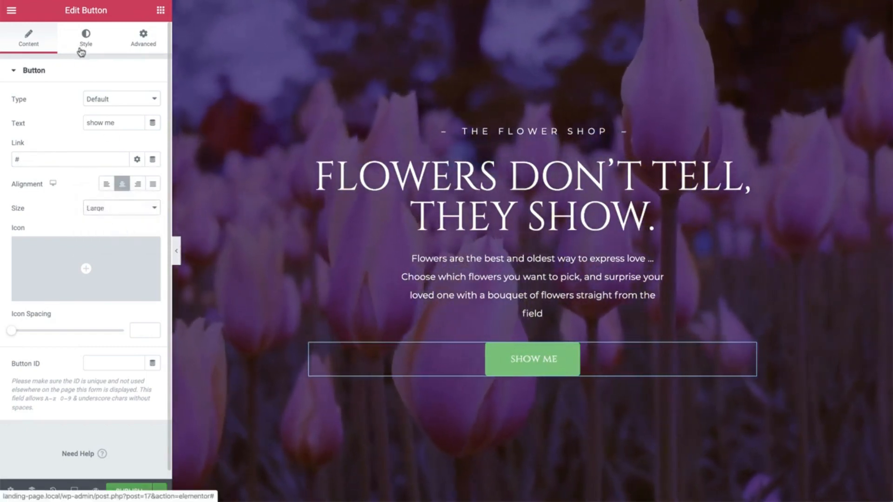
Set the button's typography transform to uppercase
left_click(83, 47)
left_click(153, 99)
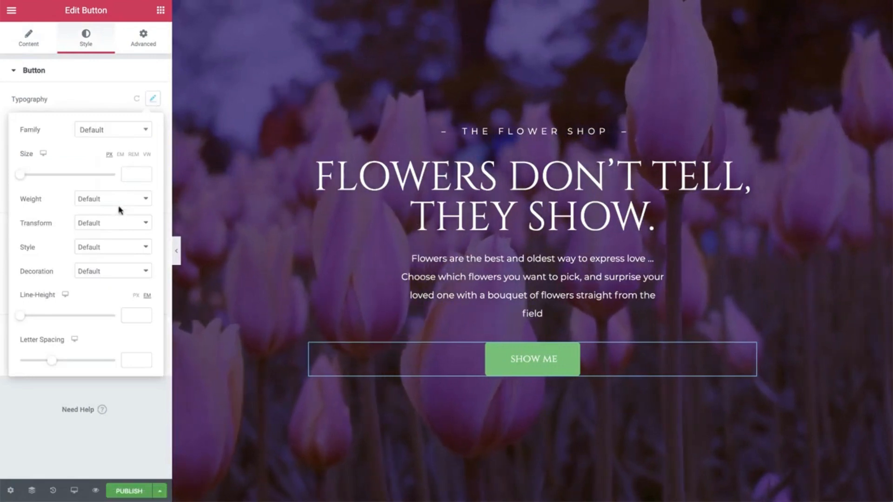
left_click(113, 223)
left_click(115, 233)
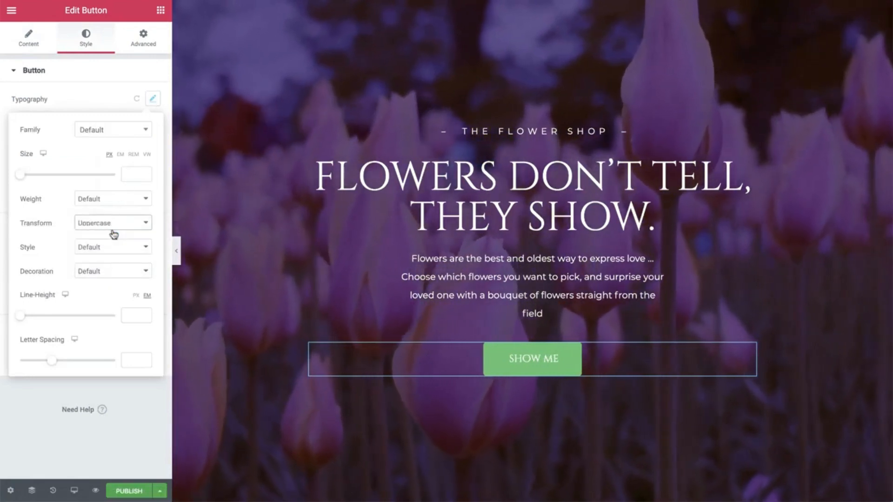
left_click(106, 102)
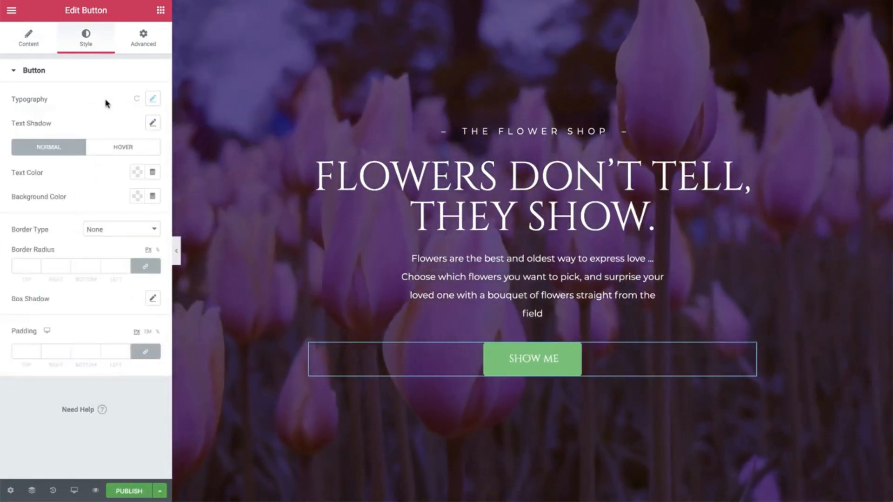
Set the button's normal text colour to the dark blue palette colour and its background to white (#FFFFFF)
left_click(138, 173)
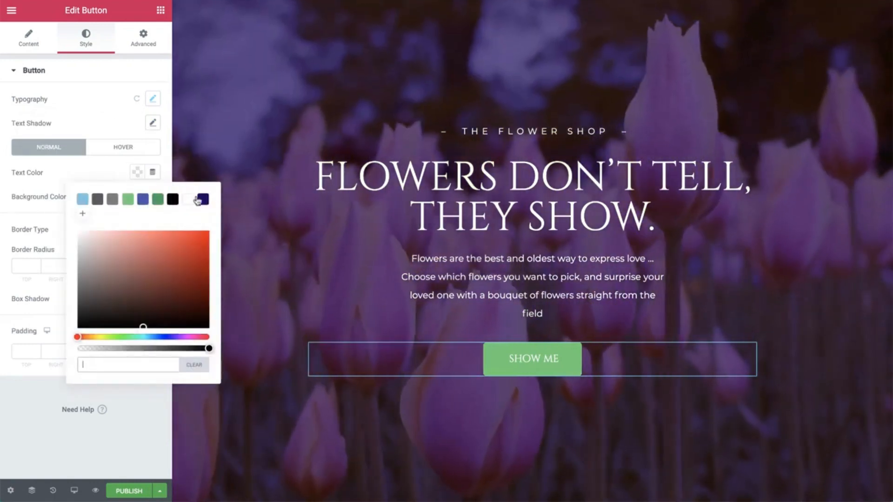
left_click(201, 199)
left_click(119, 176)
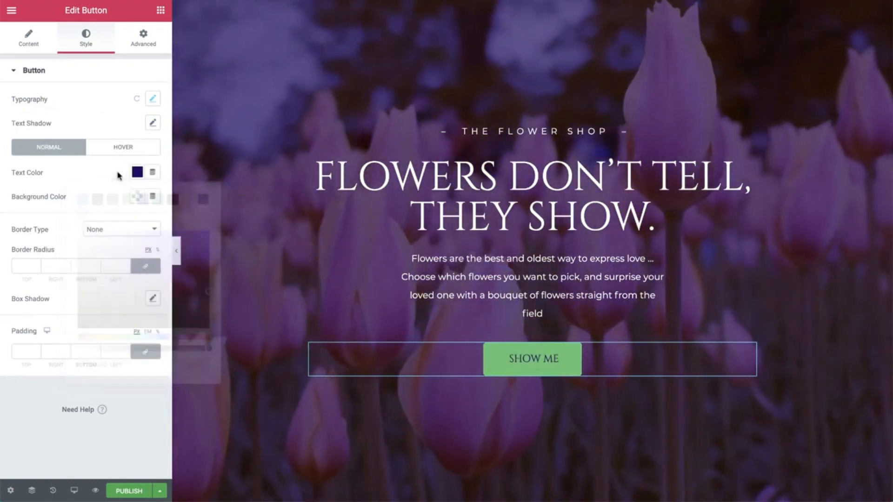
left_click(137, 196)
left_click(187, 224)
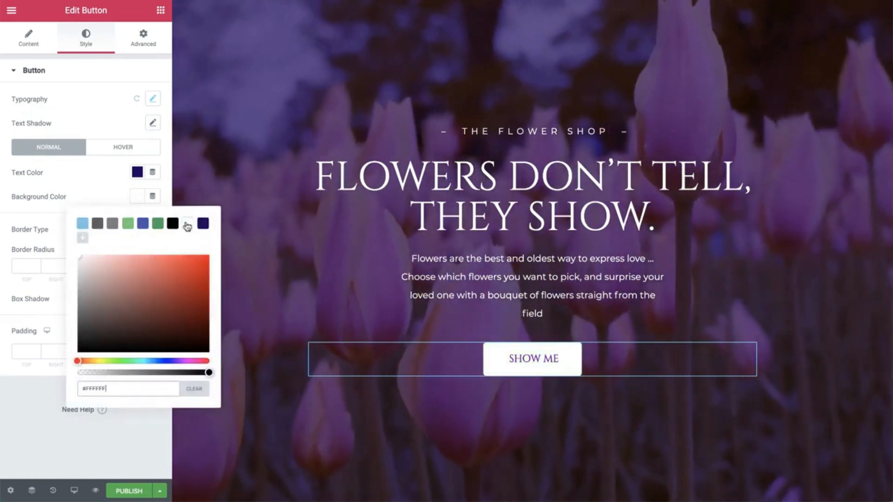
Set the button's hover text colour to white and its hover background to coral red, about #FD5454, saving that colour to the palette
left_click(124, 150)
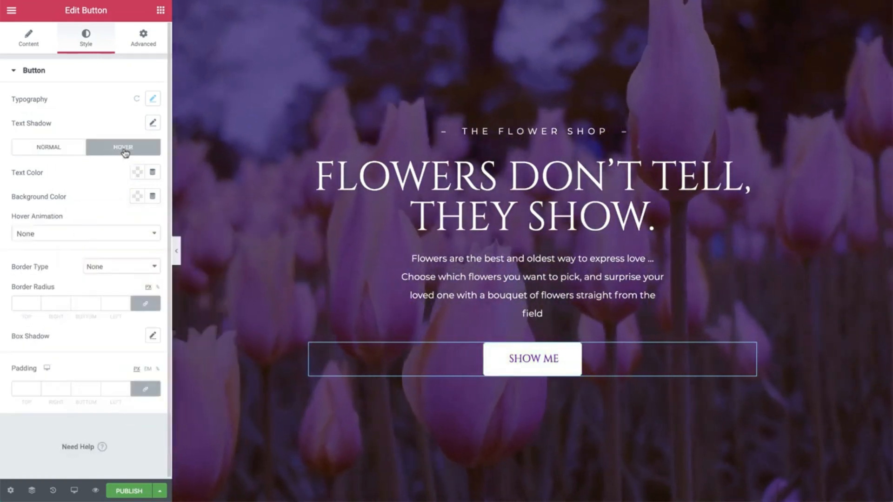
left_click(137, 176)
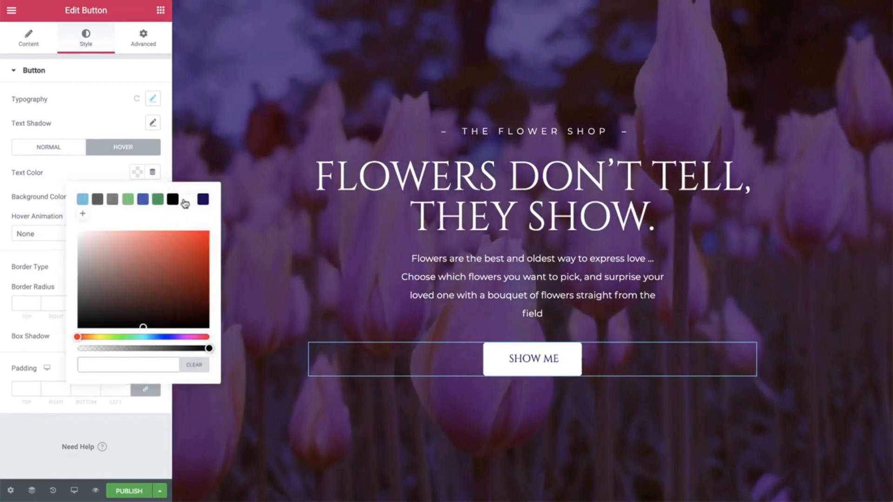
left_click(187, 199)
left_click(134, 177)
left_click(135, 197)
mouse_move(175, 263)
left_mouse_down()
mouse_move(155, 236)
mouse_move(166, 256)
left_mouse_up()
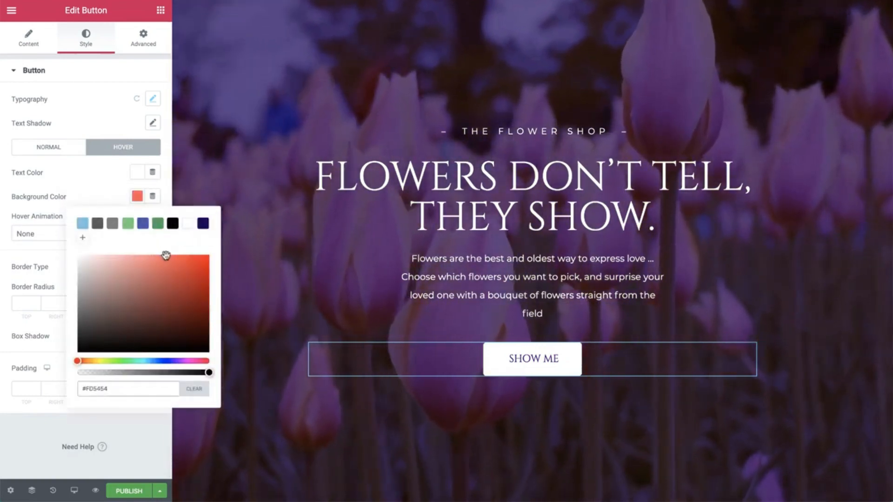
left_click(82, 237)
left_click(86, 196)
Give the button the Float hover animation and a border radius of 0 px on all sides
left_click(115, 235)
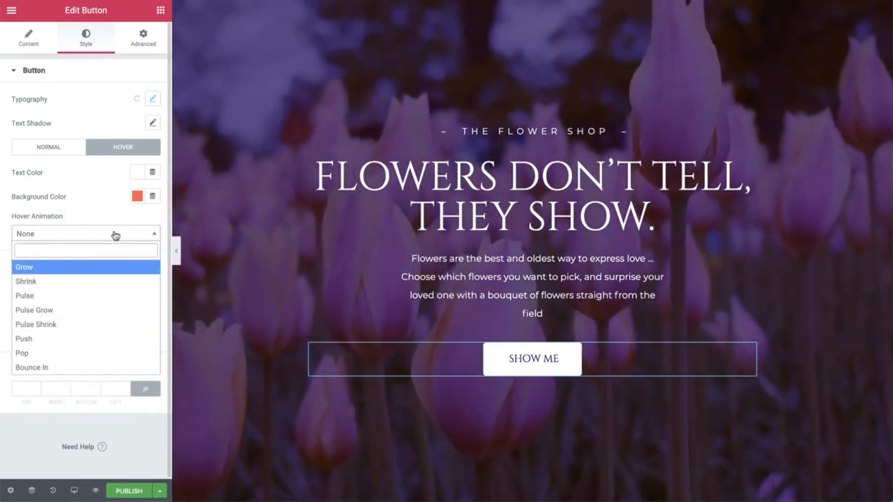
type("fl")
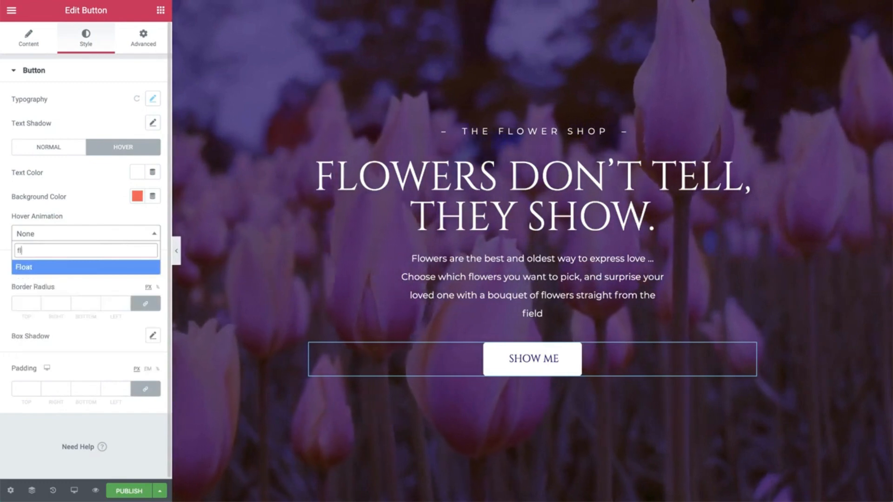
left_click(115, 268)
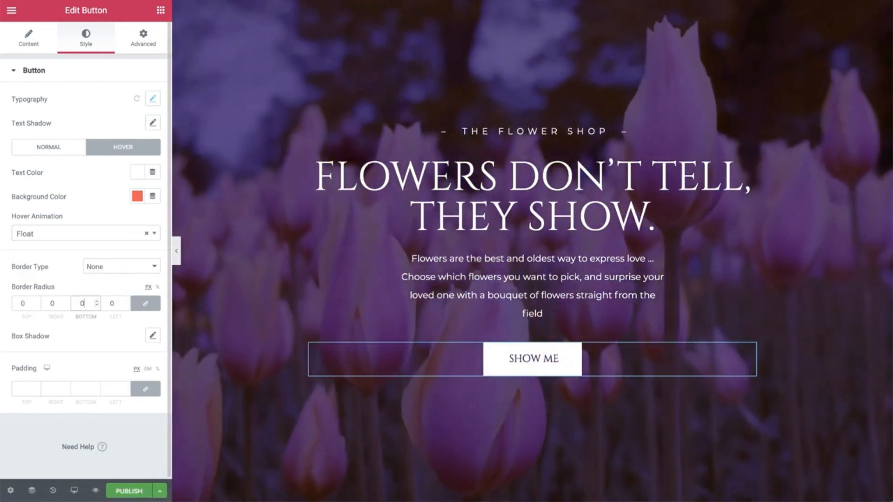
Preview the page with the finished hero content
left_click(97, 490)
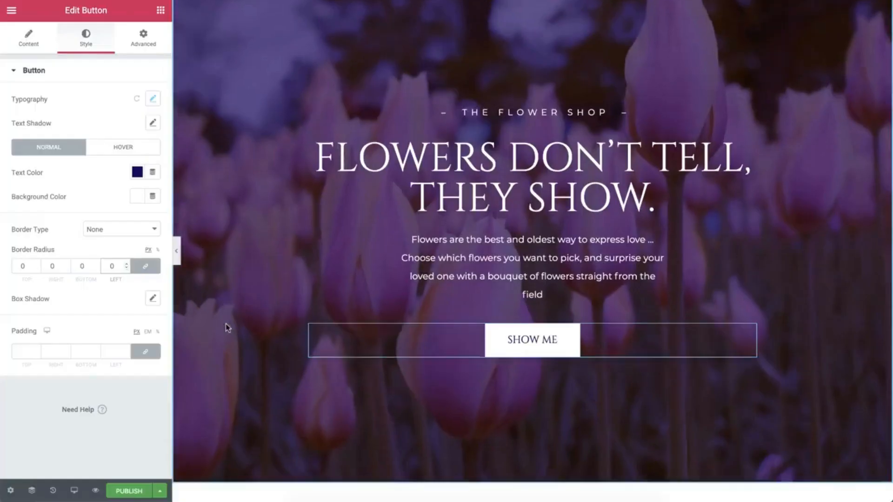
Add a single-column section below the hero with a minimum height of 100 VH
scroll(251, 339, "down", 3)
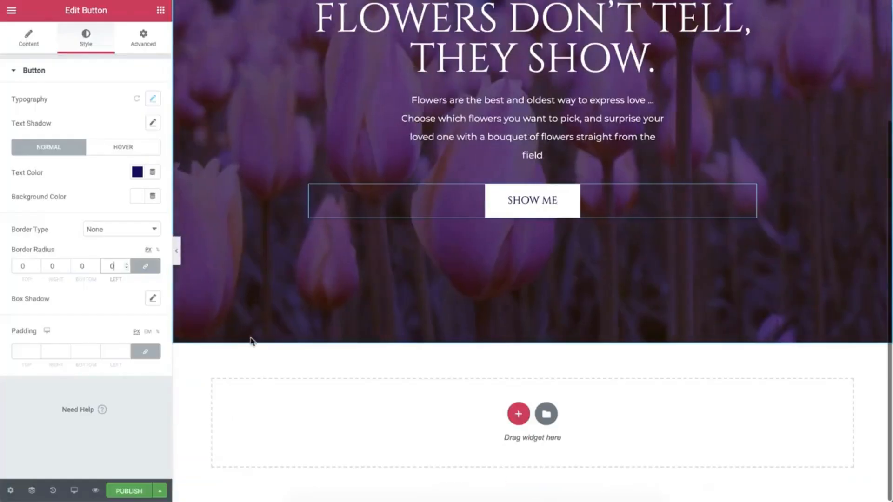
left_click(516, 415)
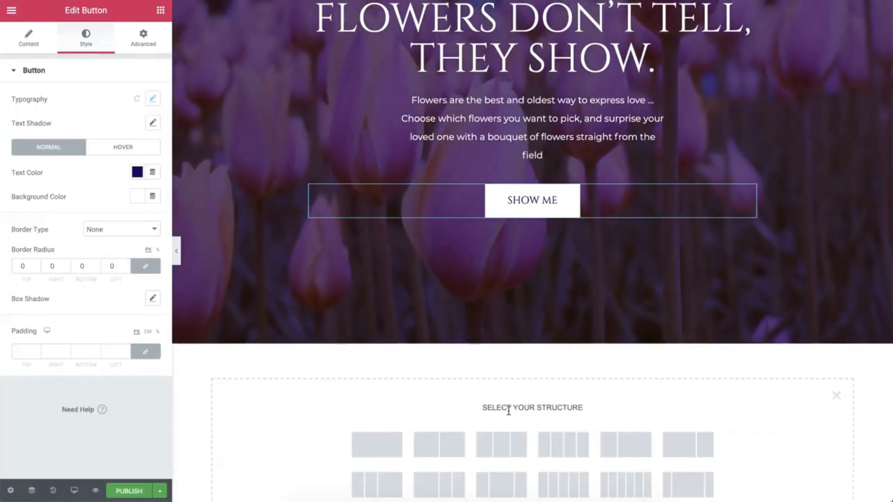
left_click(389, 444)
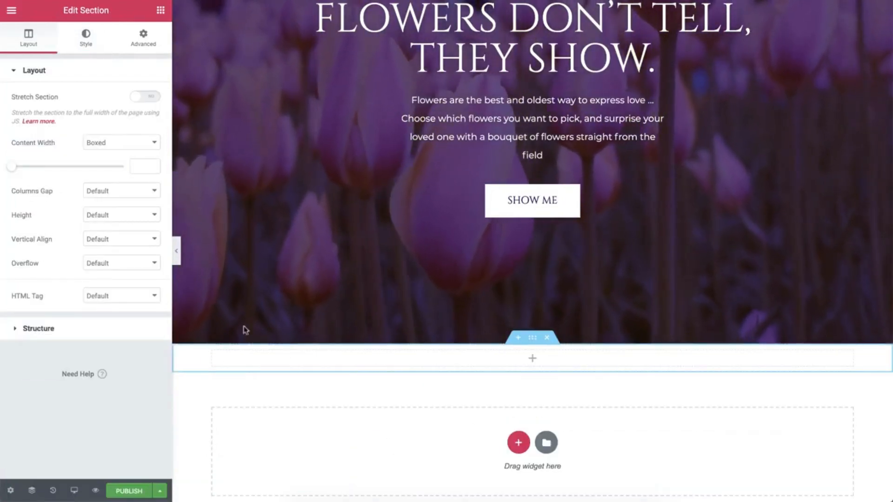
left_click(129, 215)
left_click(127, 233)
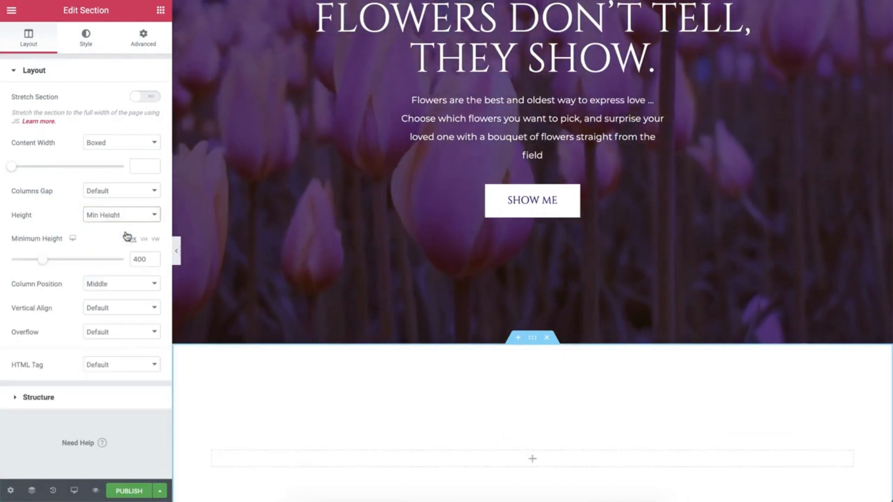
left_click(144, 240)
left_click_drag(137, 259, 129, 260)
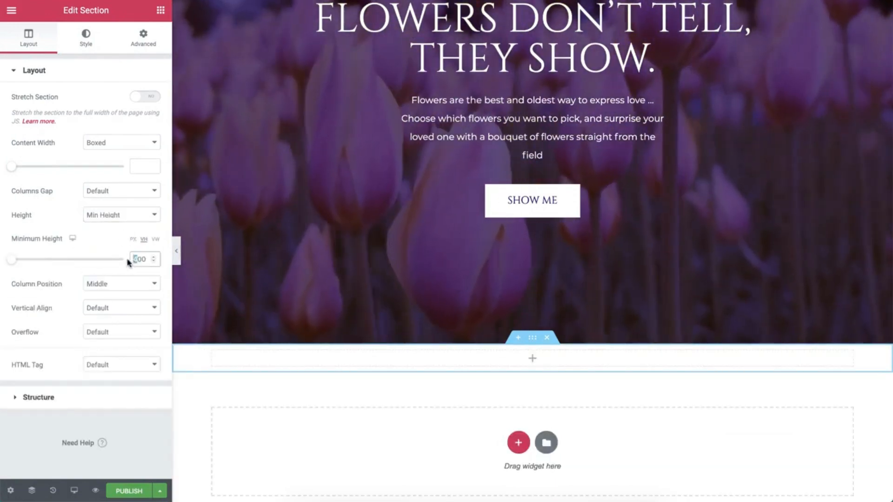
type("100")
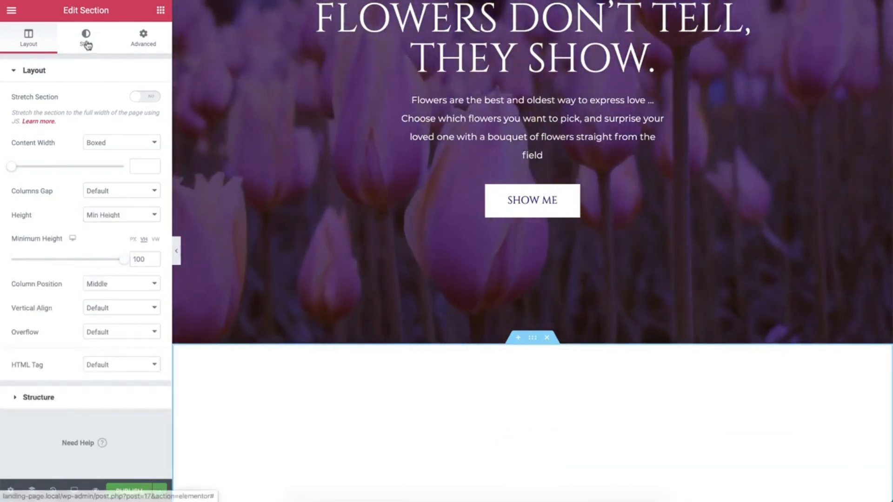
Give the new section a classic background in dark purple #28162A and save that colour to the palette
left_click(86, 44)
left_click(105, 125)
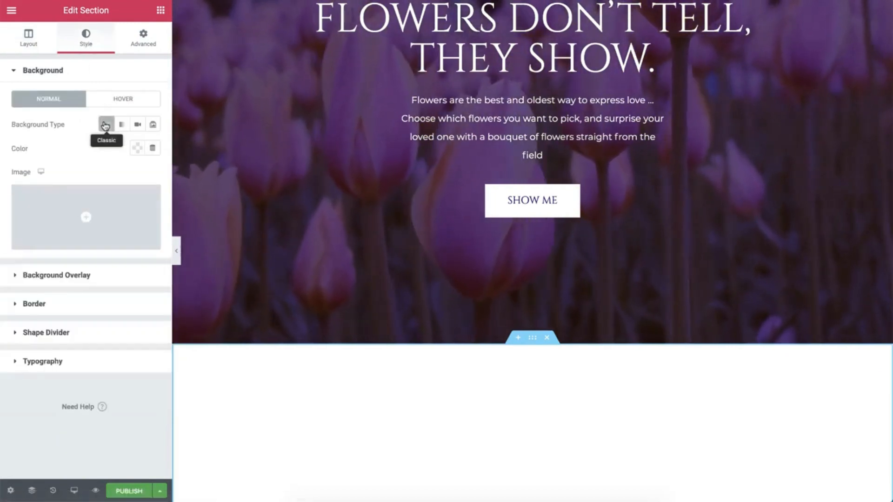
left_click(137, 147)
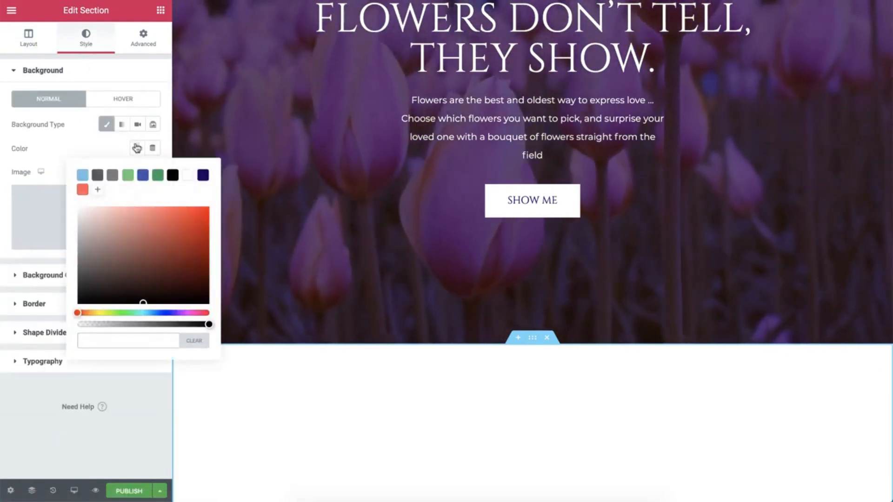
left_click(83, 342)
type("#28162A")
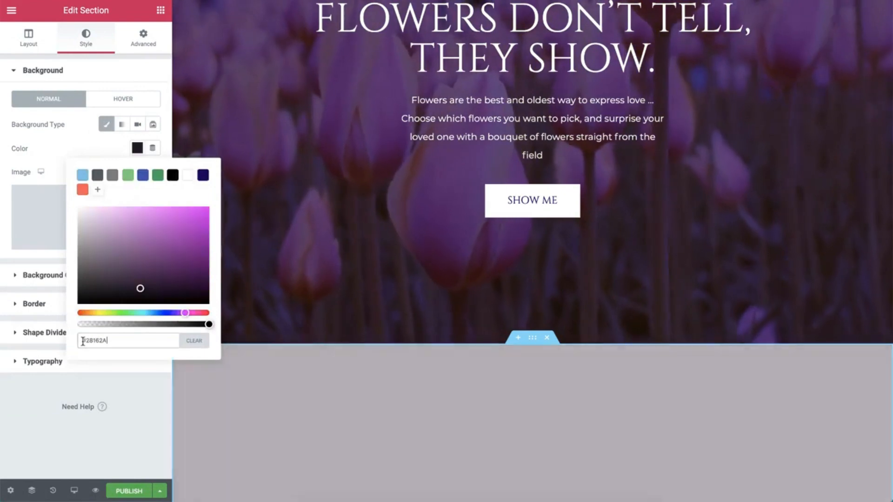
left_click(98, 190)
left_click(107, 152)
Copy the hero tagline into the new dark section and change its text to "see the selection"
scroll(363, 172, "up", 4)
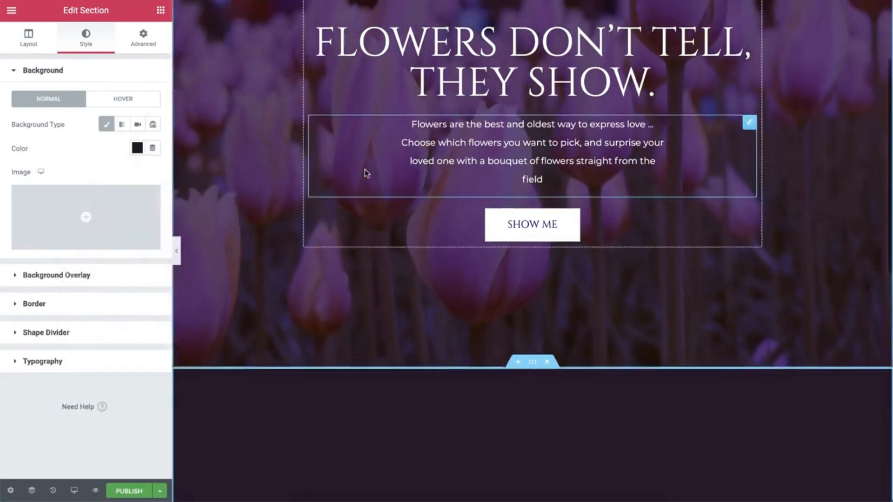
right_click(749, 136)
left_click(761, 163)
scroll(762, 177, "down", 8)
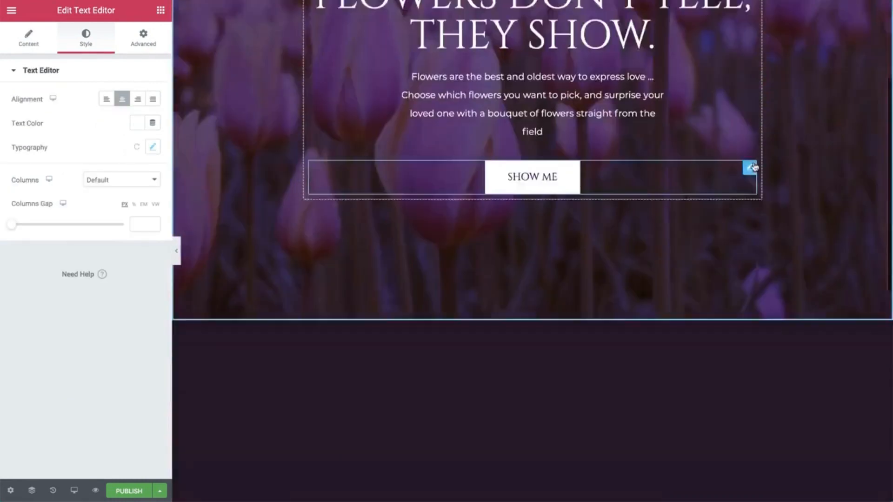
right_click(604, 365)
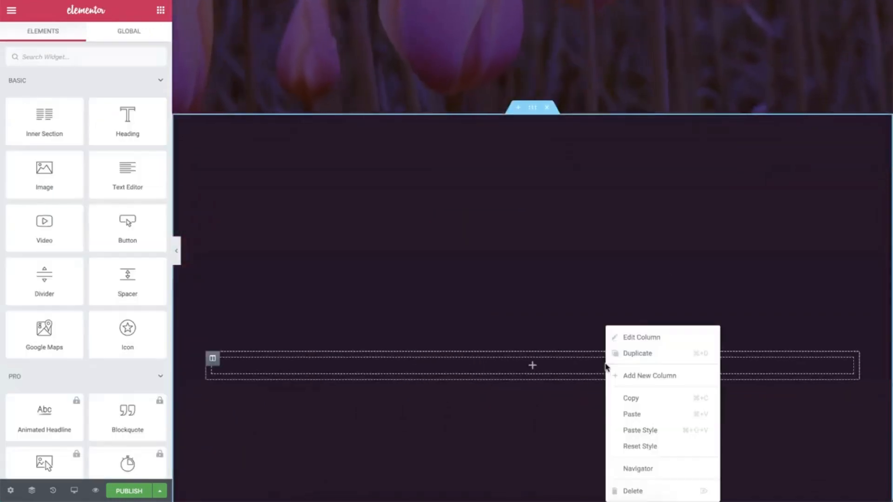
left_click(636, 413)
scroll(627, 404, "down", 5)
scroll(628, 405, "up", 2)
scroll(626, 404, "up", 1)
left_click_drag(111, 174, 19, 169)
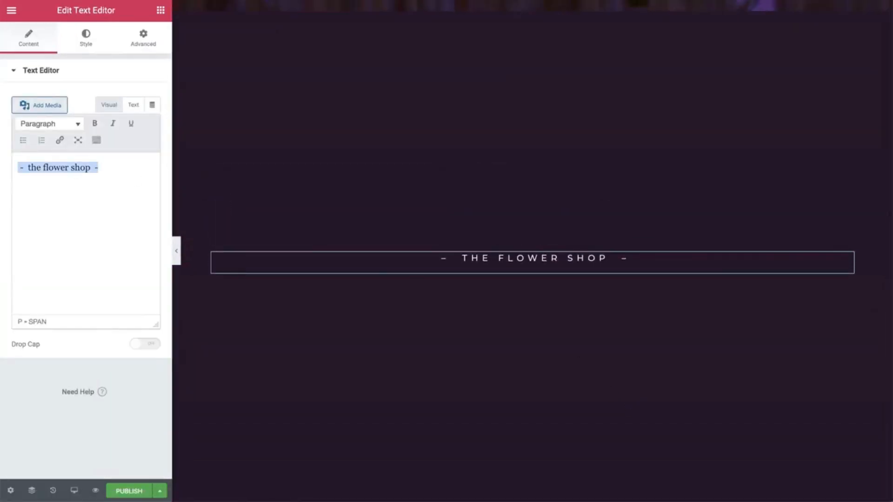
type("see the selection")
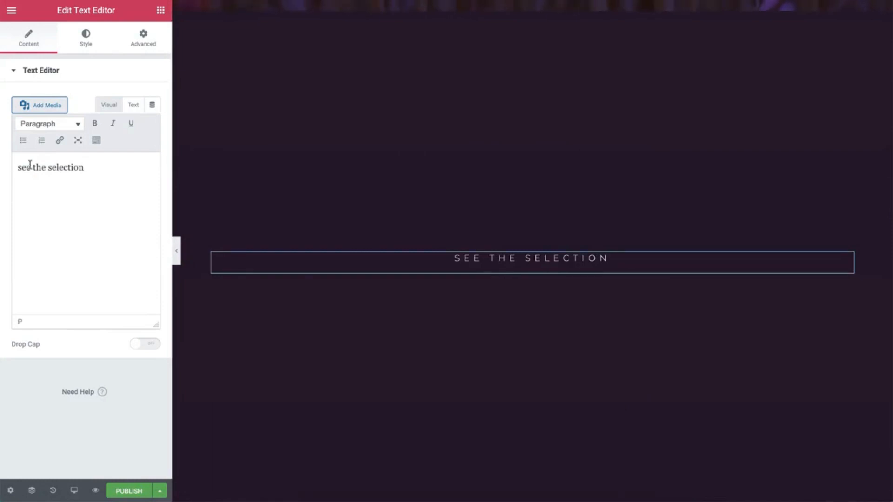
Copy the hero heading below the "see the selection" tagline and change its title to "our flowers"
scroll(375, 169, "up", 10)
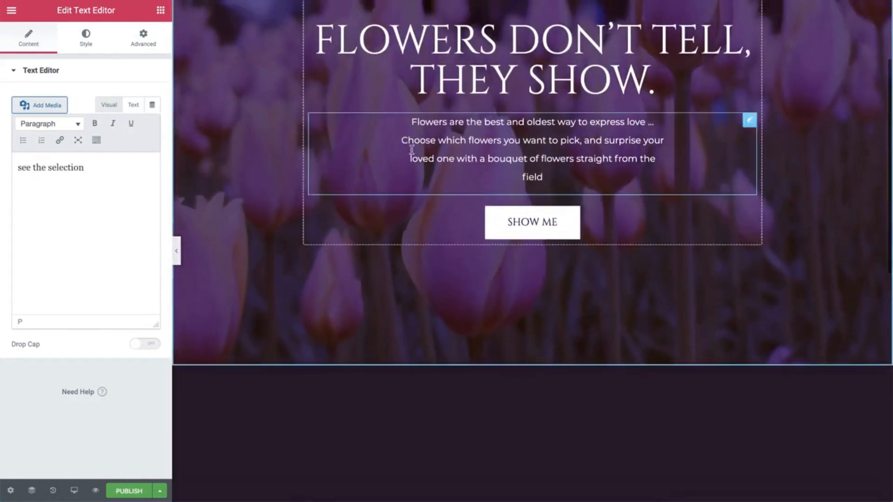
right_click(749, 29)
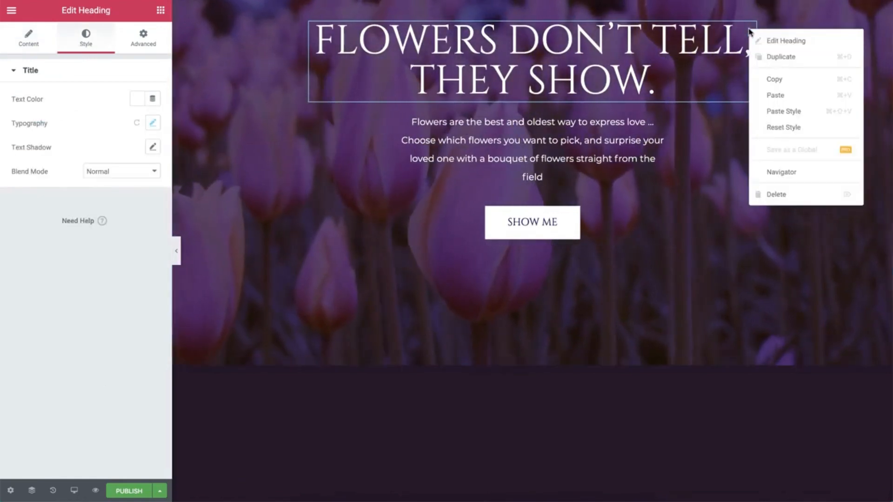
left_click(770, 78)
scroll(763, 76, "down", 8)
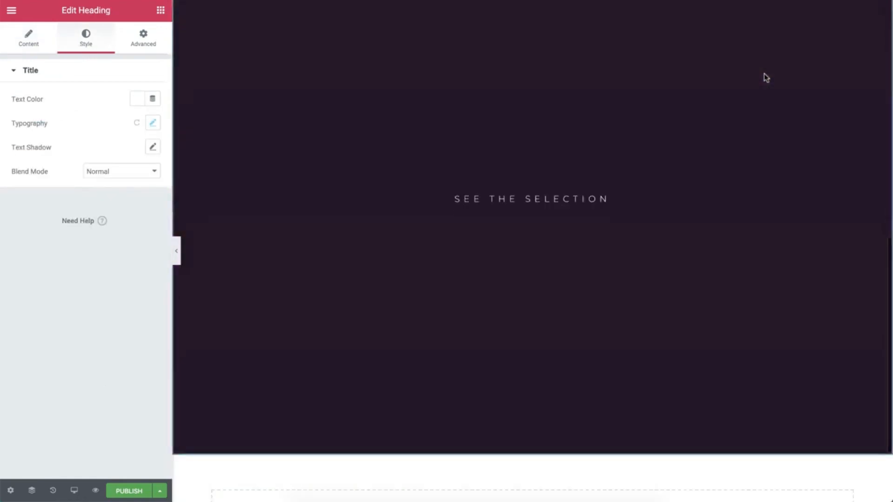
right_click(585, 214)
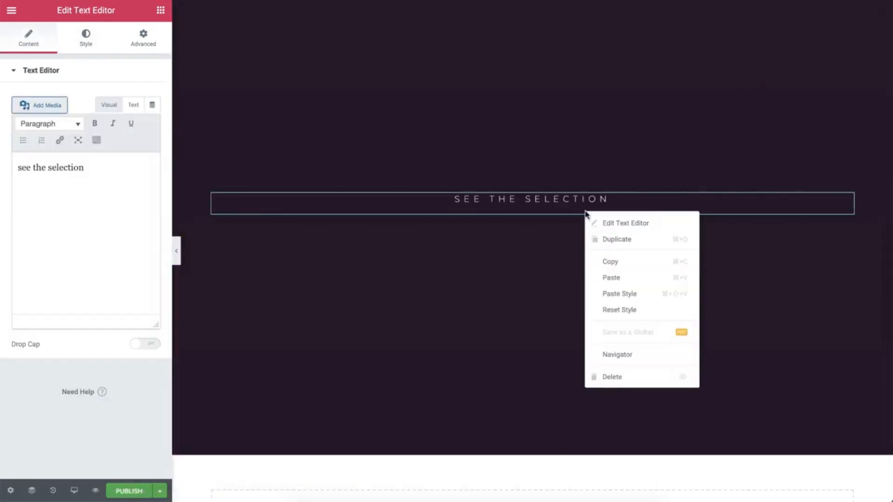
left_click(610, 276)
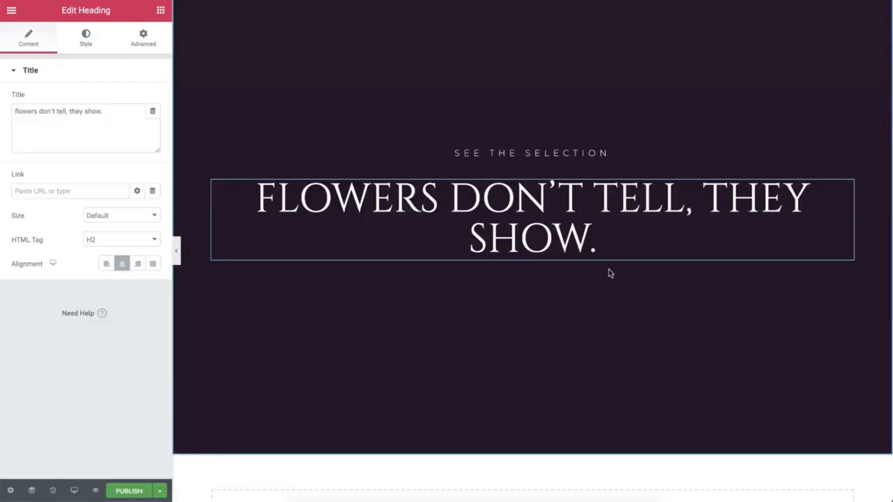
left_click(129, 119)
key("ctrl+a")
type("our flowers")
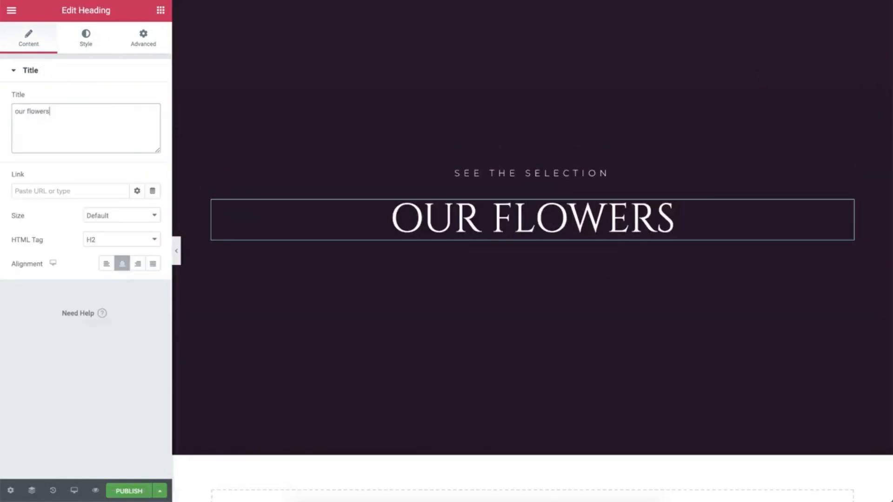
Copy the hero paragraph below, changed to "Finding the right flowers makes all the difference when you're looking to surprise a loved-one or planning an event or wedding."
scroll(423, 135, "up", 7)
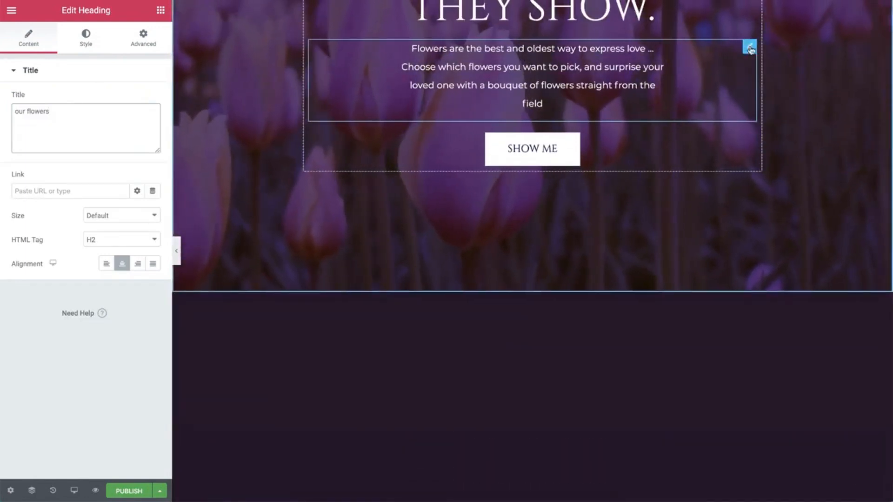
right_click(747, 51)
left_click(764, 95)
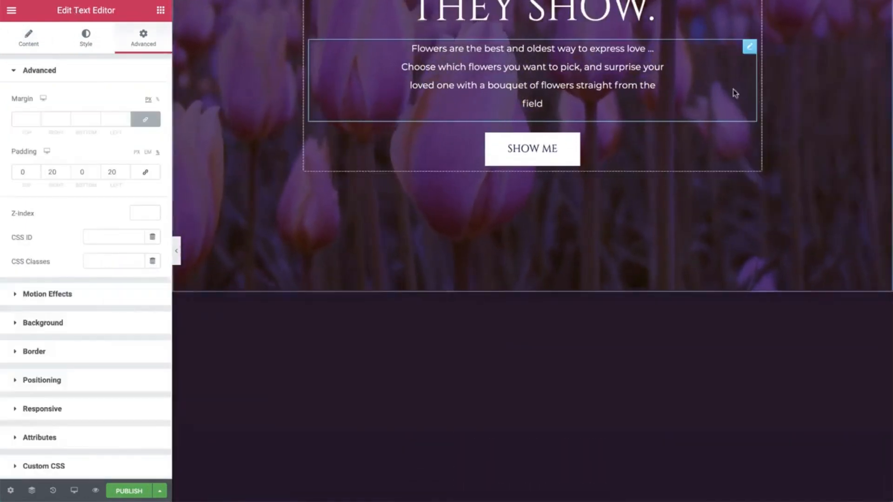
scroll(725, 85, "down", 7)
right_click(693, 146)
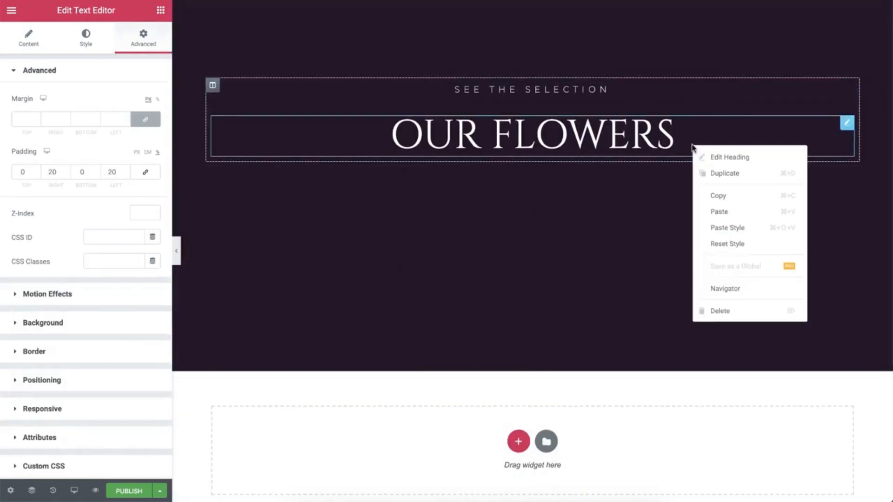
left_click(720, 210)
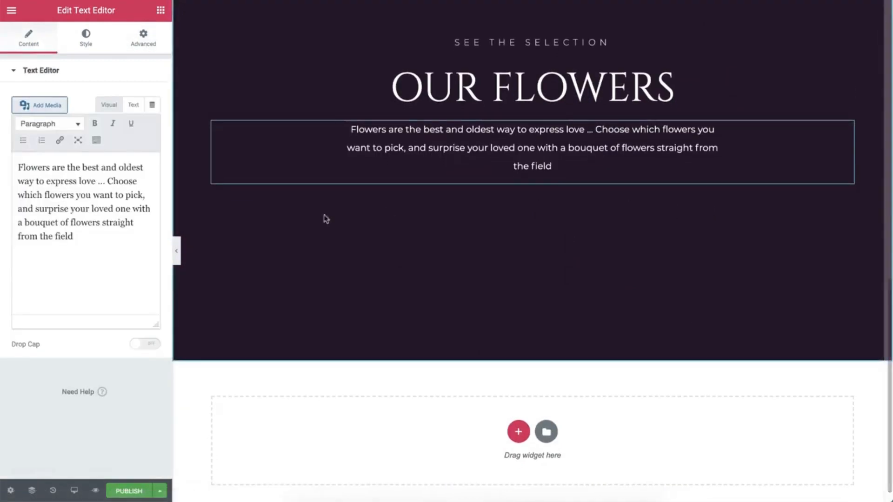
left_click_drag(103, 235, 17, 166)
key("ctrl+v")
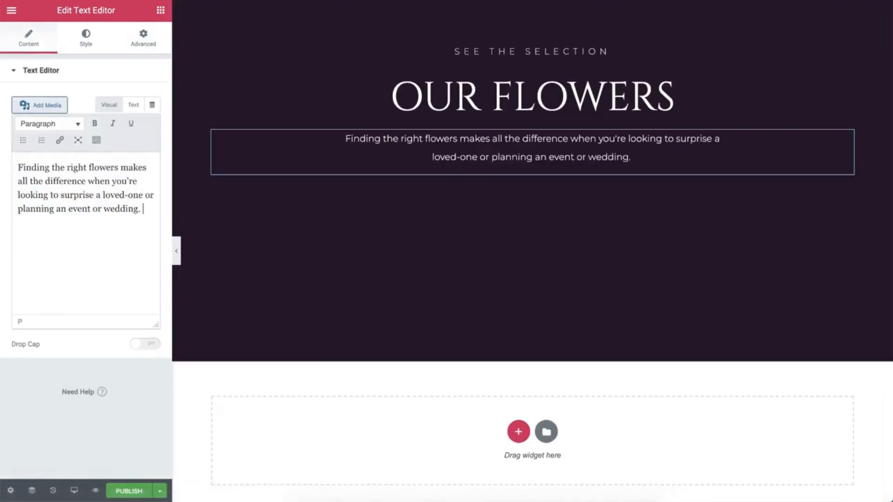
Add an inner section beneath the "Our Flowers" paragraph and expand it to three columns
left_click(160, 10)
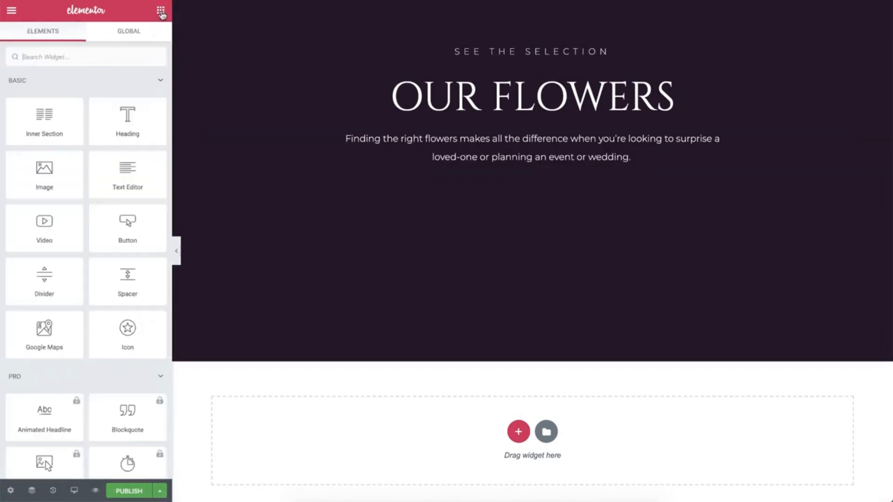
scroll(249, 56, "up", 3)
scroll(258, 38, "up", 1)
scroll(258, 38, "down", 1)
left_click_drag(46, 119, 460, 307)
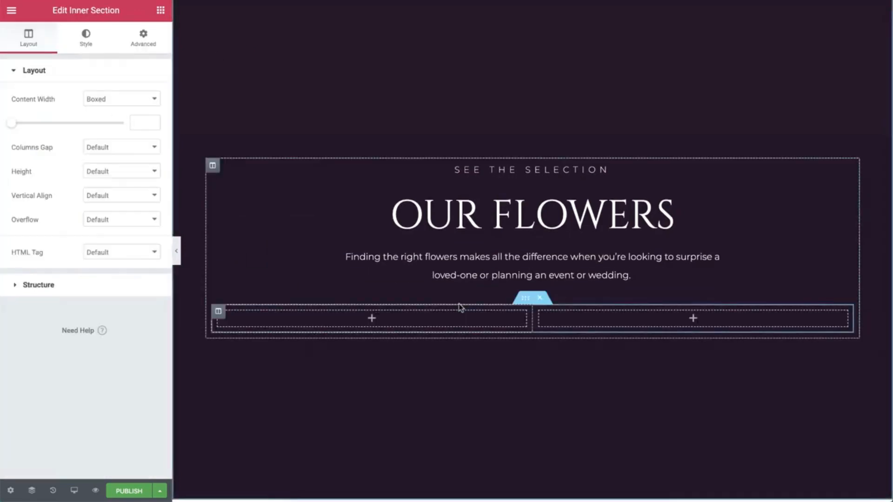
right_click(218, 312)
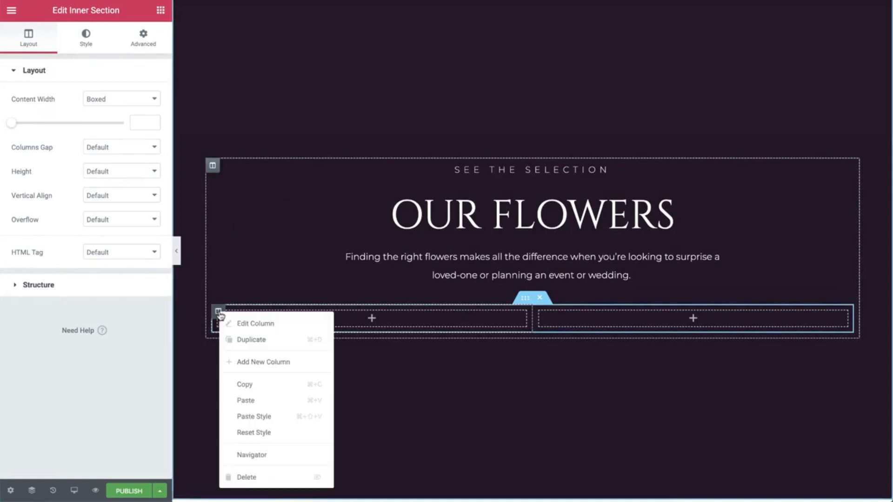
left_click(271, 362)
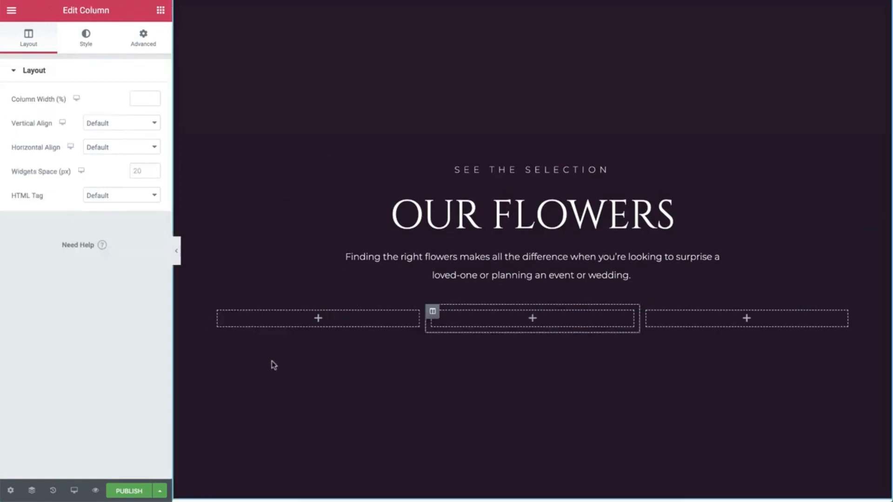
Add an Image Box widget to the first column of the inner section
left_click(161, 11)
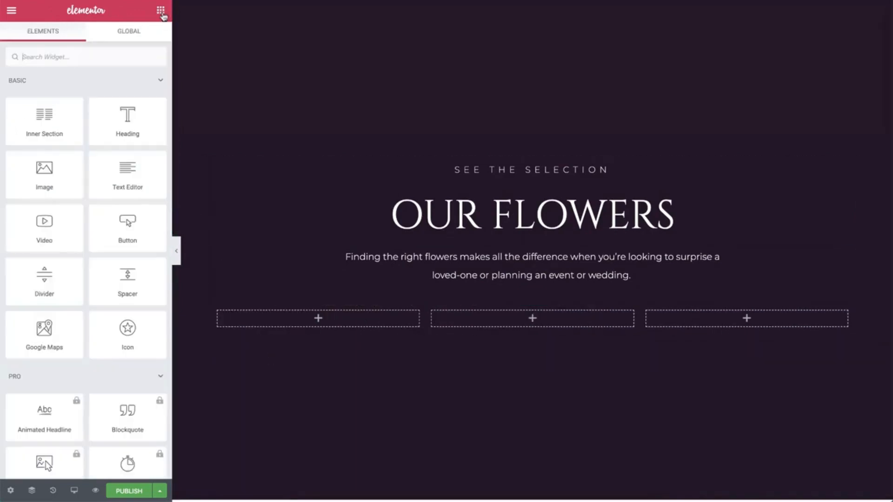
scroll(105, 158, "down", 15)
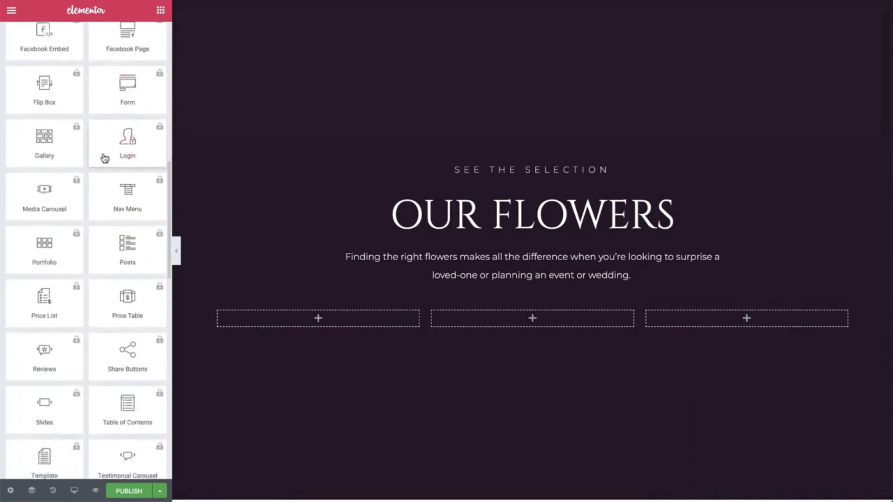
scroll(105, 158, "down", 3)
left_click_drag(37, 176, 259, 316)
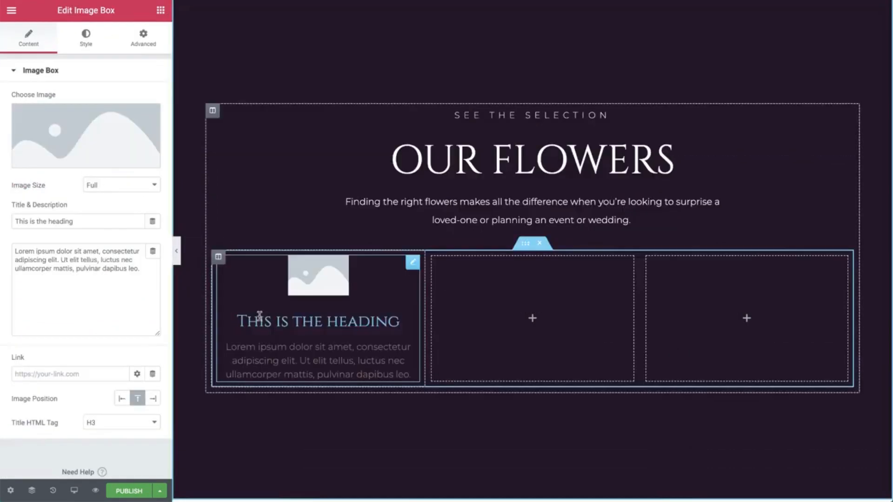
Upload the three flower photos and use photo-of-person-holding-bouquet-of-red-carnations-894753.png as the image box's picture
left_click(113, 142)
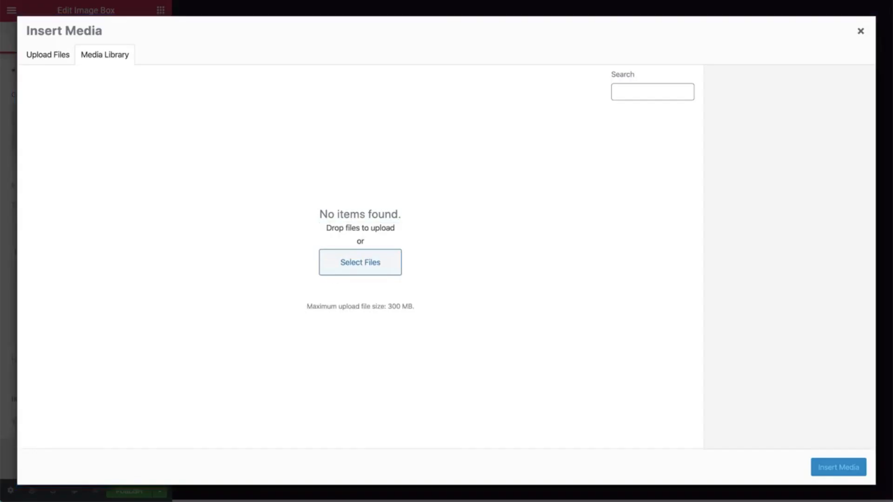
left_click_drag(9, 333, 305, 339)
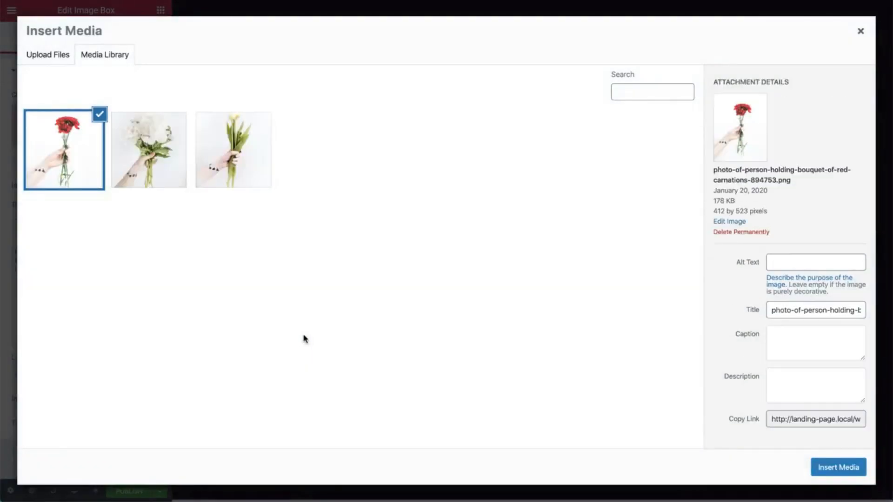
left_click(859, 473)
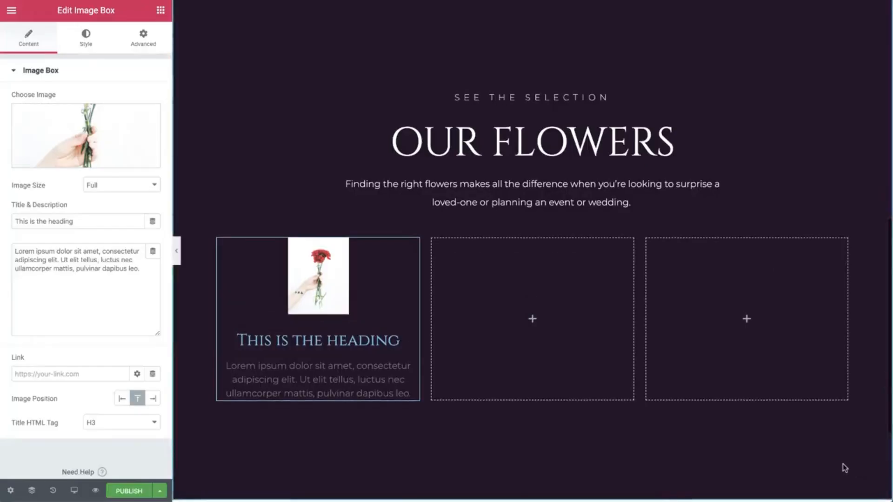
Title the first image box "Poppy flowers" and replace its description with "54$"
type("Poppy flowers")
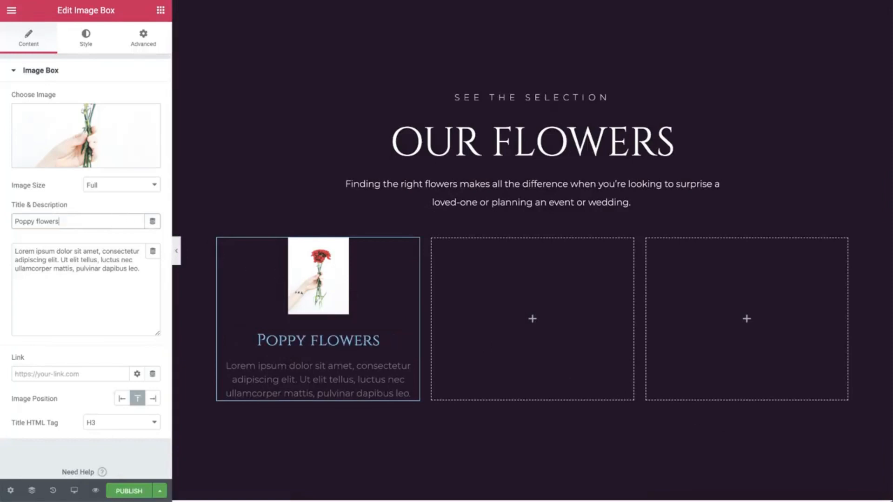
left_click(154, 278)
key("ctrl+a")
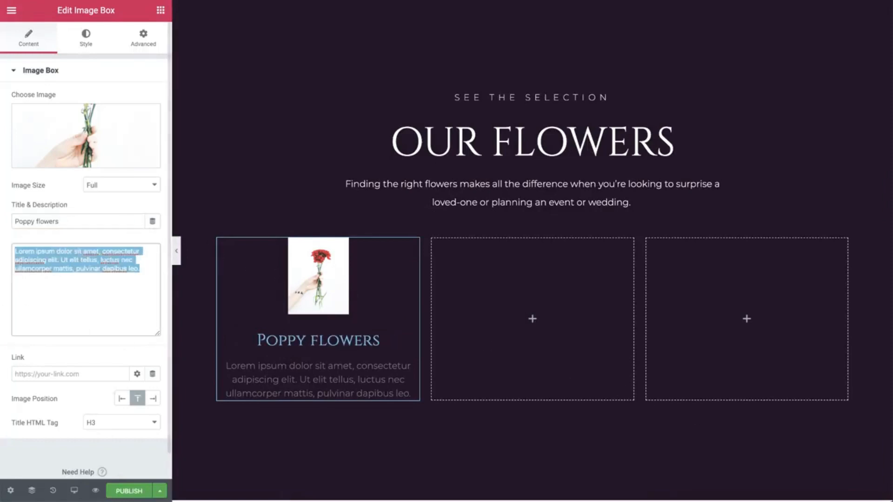
type("54$")
Set the first image box's image spacing to 0 and its image width to 100%
left_click(85, 33)
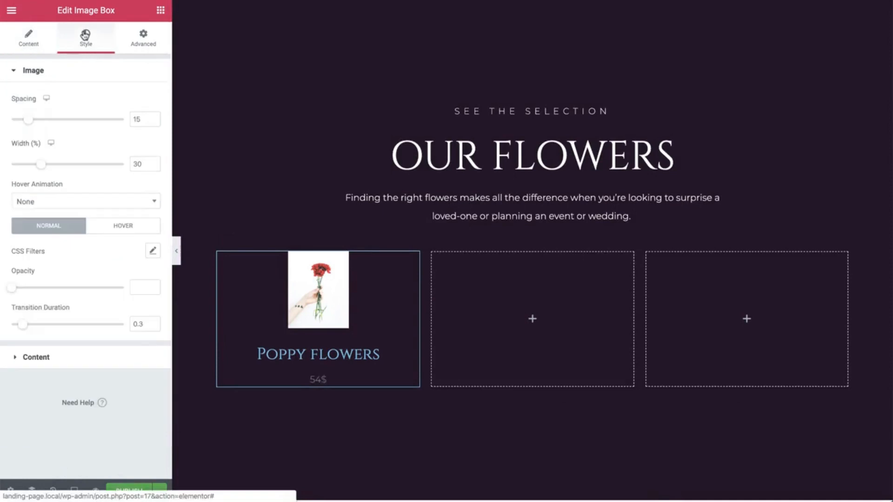
type("0")
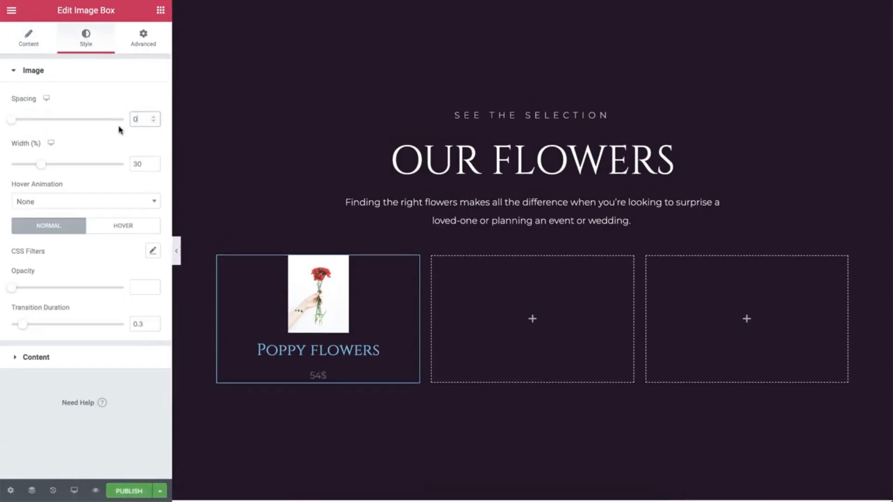
type("100")
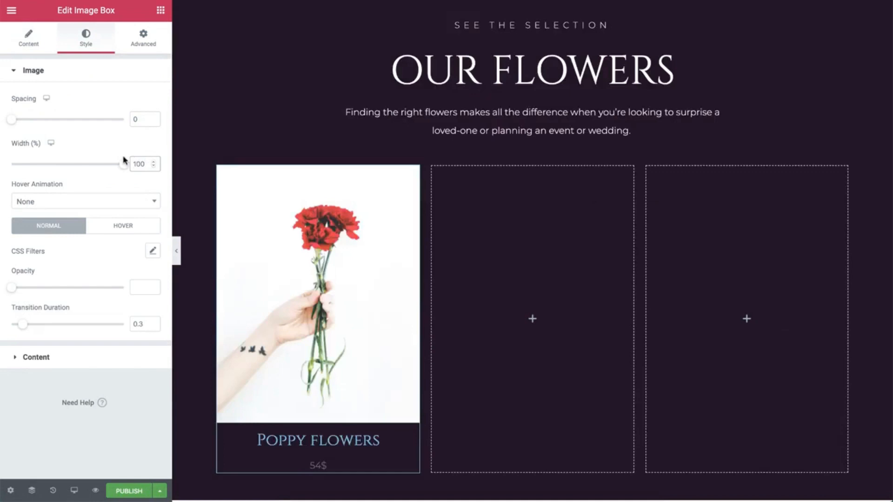
Align the image box content left and give its title a spacing of 2 and the white colour #FFFFFF
left_click(85, 357)
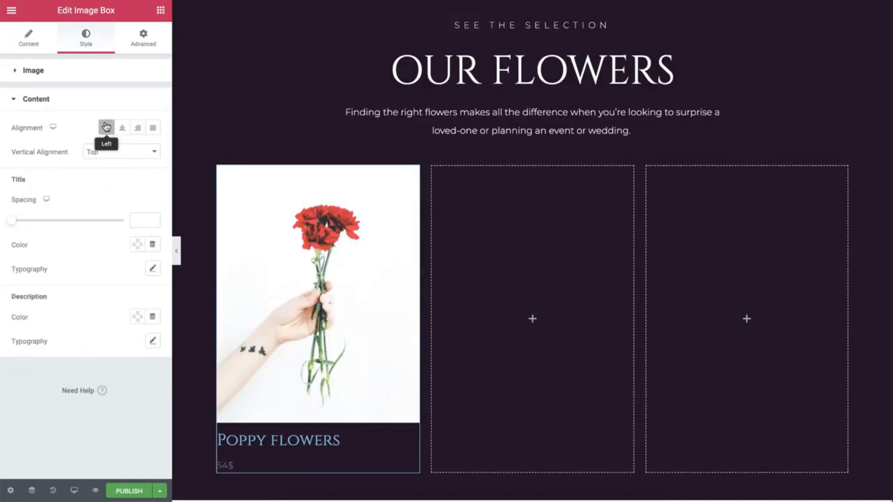
left_click(139, 217)
type("2")
left_click(137, 244)
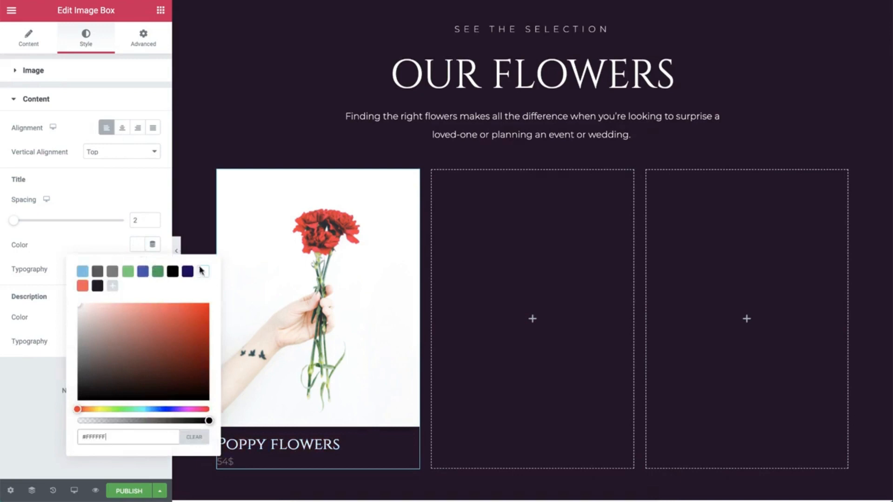
left_click(94, 247)
Set the image box title's typography to Montserrat, 18 px, uppercase
left_click(152, 270)
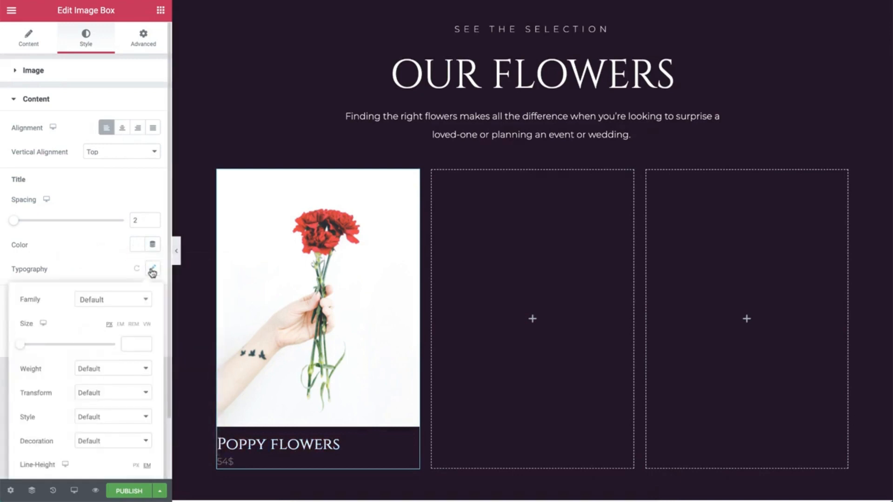
left_click(123, 305)
type("mont")
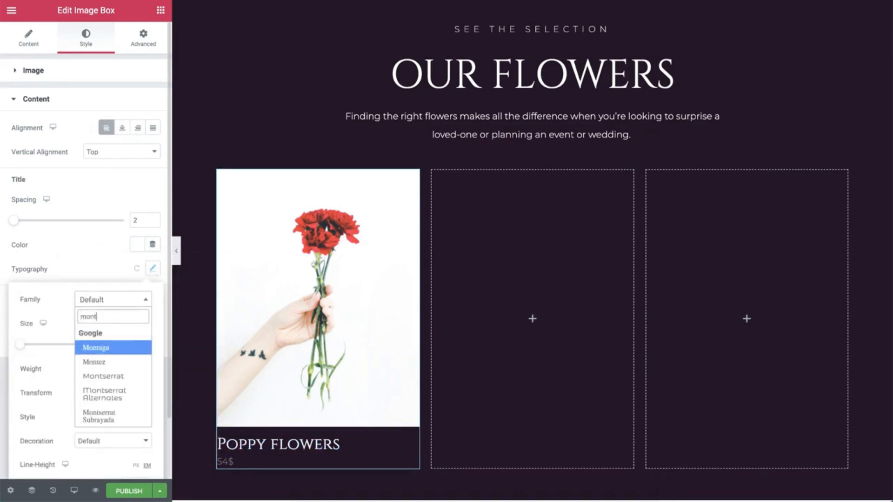
left_click(120, 377)
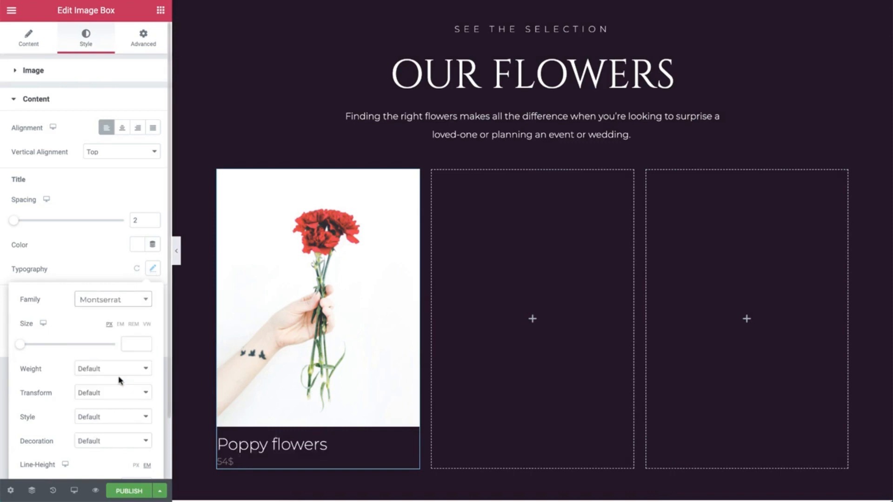
left_click(135, 344)
type("18")
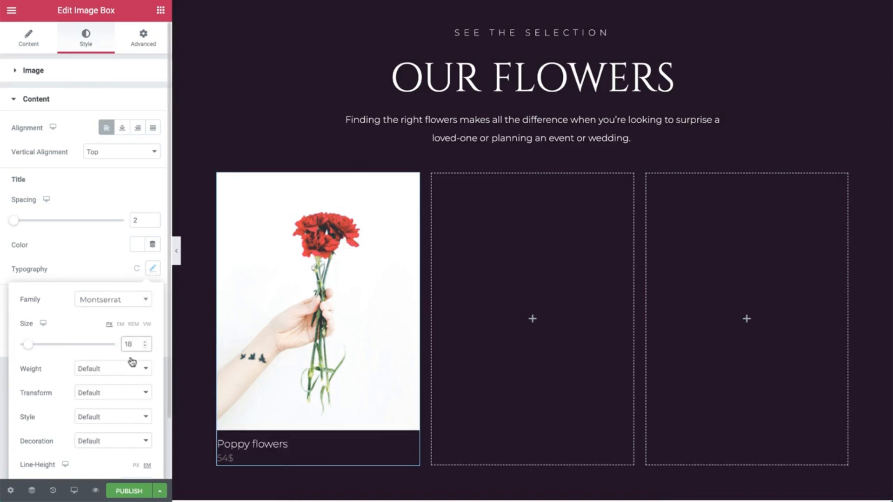
left_click(122, 391)
left_click(121, 401)
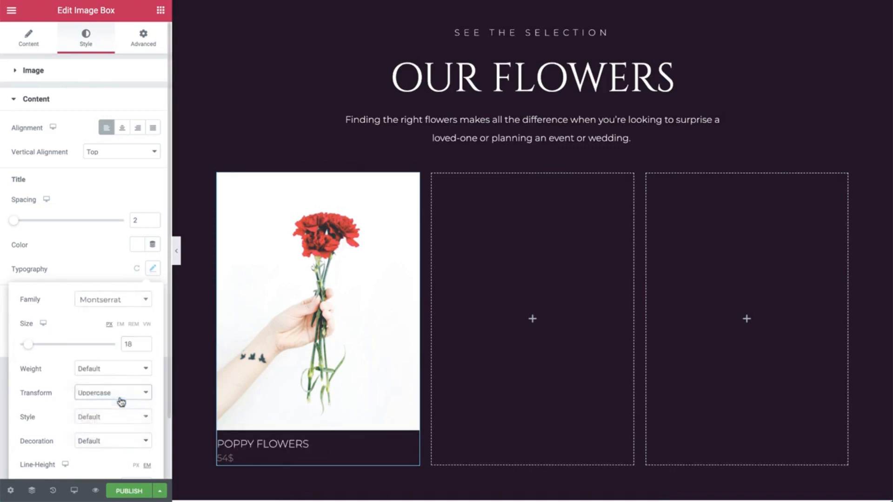
left_click(96, 269)
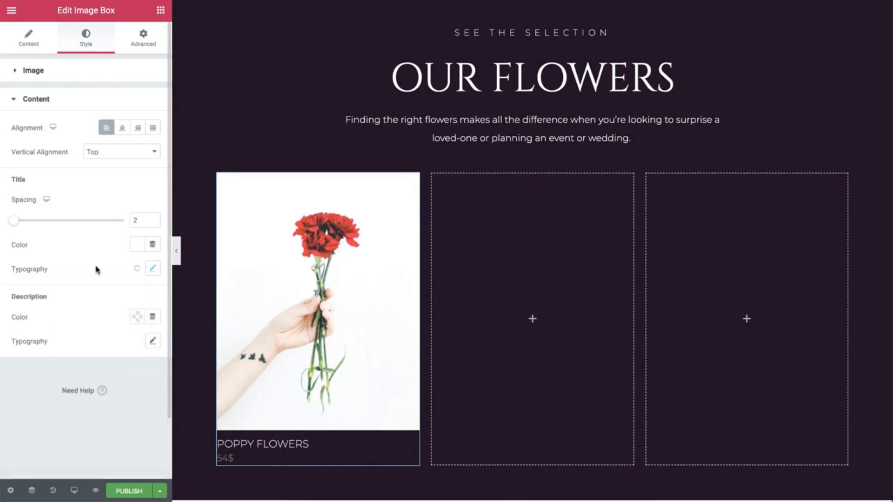
Colour the image box description semi-transparent white, #FFFFFFAD
left_click(135, 318)
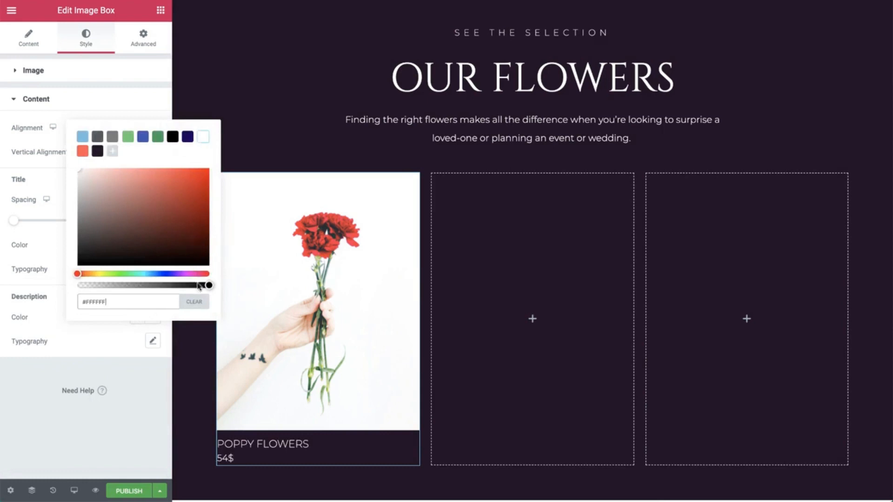
left_click_drag(207, 286, 169, 286)
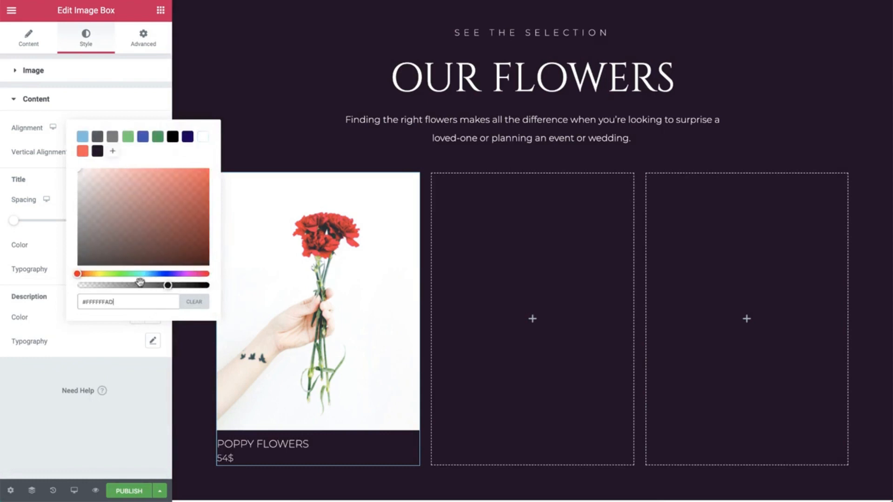
left_click(55, 250)
Set the image box description's typography to 16 px with weight 200
left_click(153, 341)
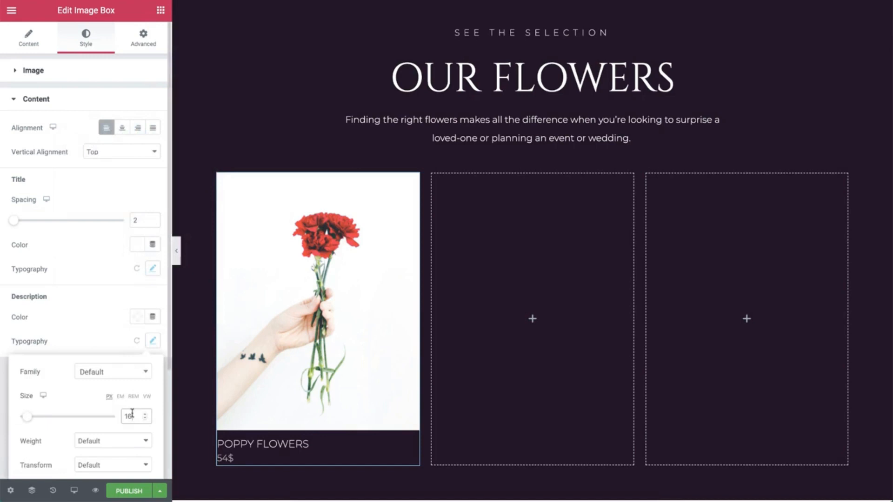
left_click(131, 440)
left_click(128, 367)
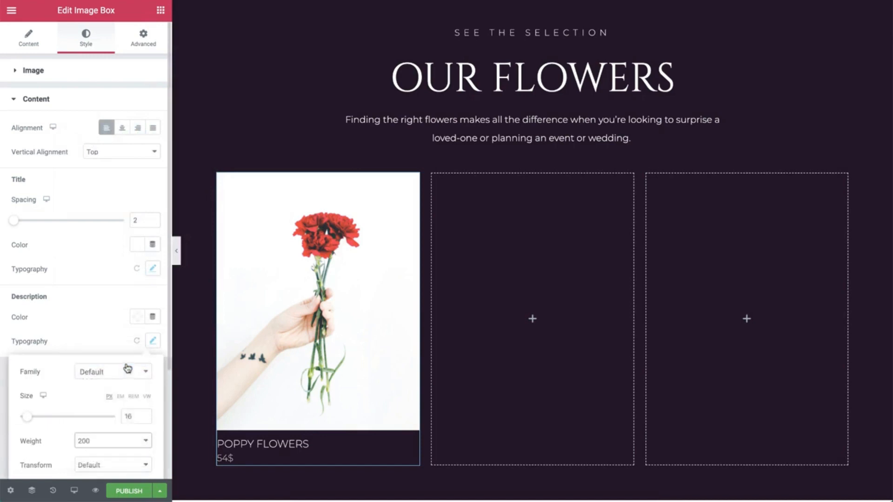
scroll(126, 367, "down", 3)
Duplicate the finished Poppy flowers image box into the second and third columns
left_click(414, 181)
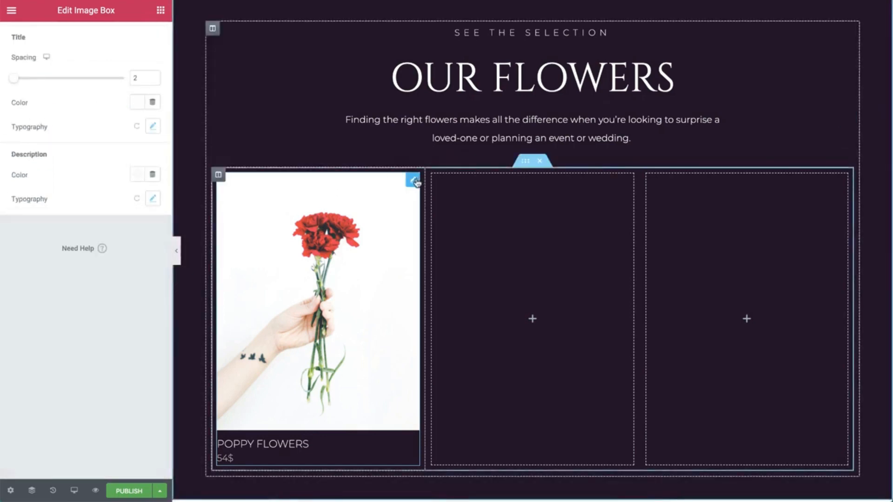
right_click(415, 181)
left_click(440, 205)
left_click_drag(416, 160, 534, 186)
right_click(627, 180)
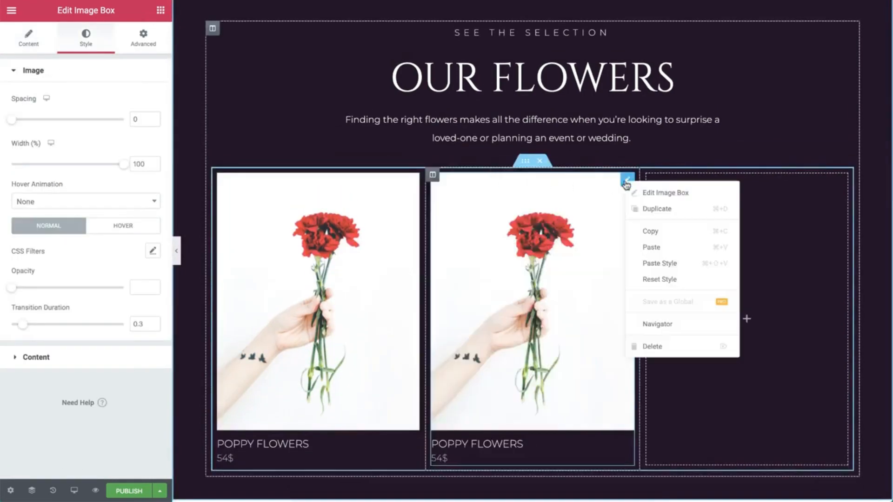
left_click(644, 207)
left_click_drag(632, 155, 721, 181)
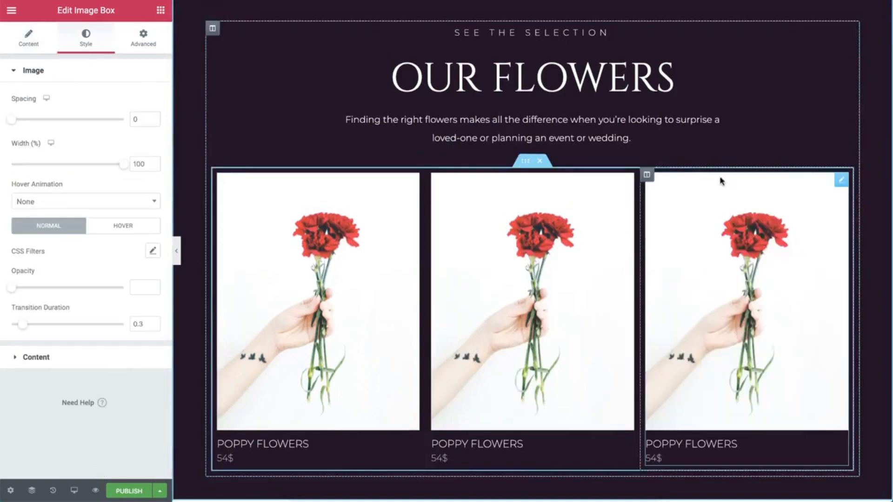
Replace the middle image box's picture with the white bouquet photo from the media library
left_click(627, 181)
left_click(86, 136)
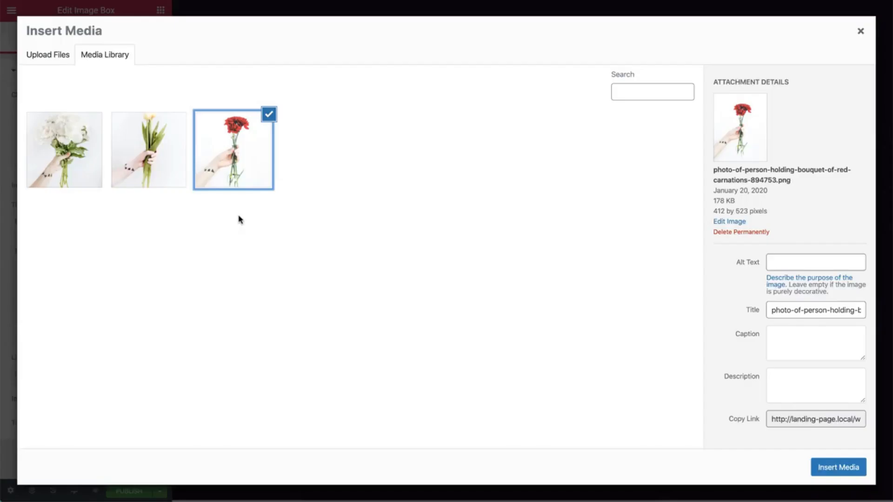
left_click(91, 171)
left_click(835, 467)
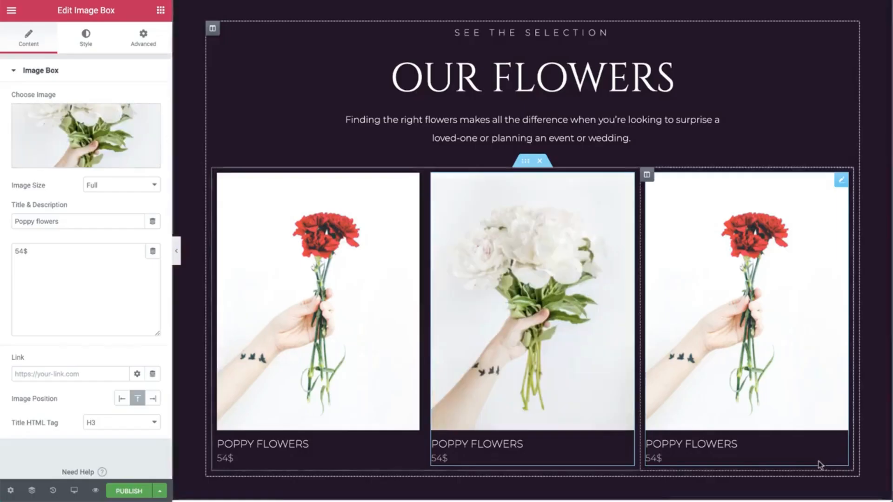
Retitle the middle image box "Peaceful Hug" and change its description to "64$"
triple_click(86, 221)
type("Peaceful Hug")
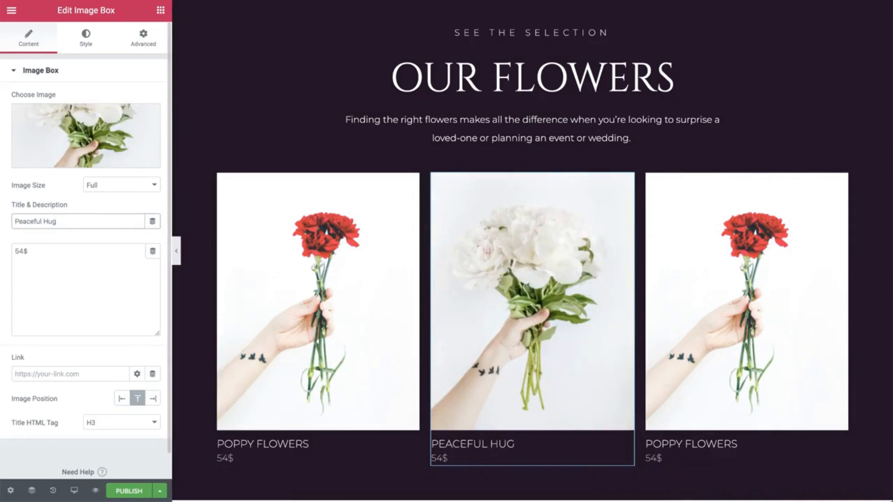
left_click(15, 252)
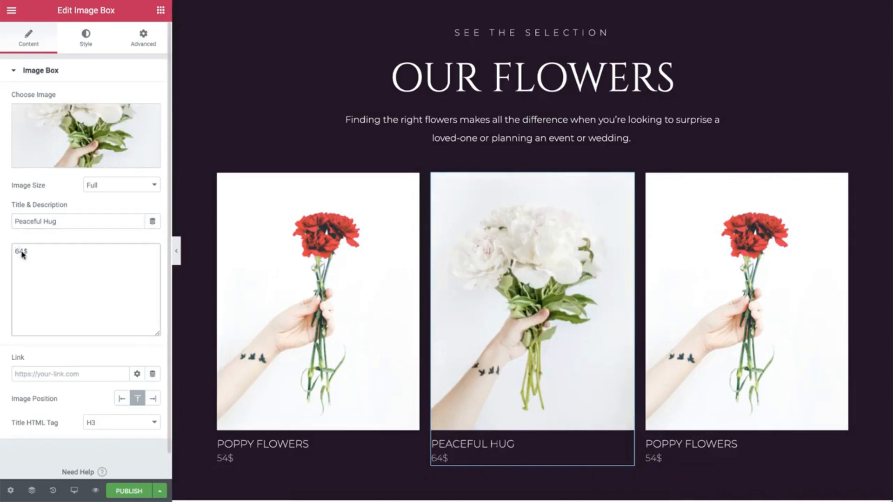
Replace the third image box's picture with the tulip photo from the media library
left_click(671, 215)
left_click(29, 37)
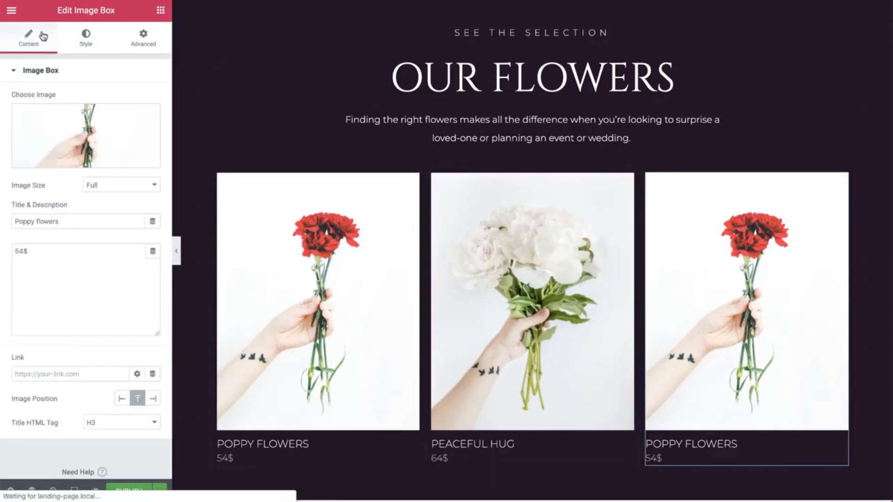
left_click(83, 138)
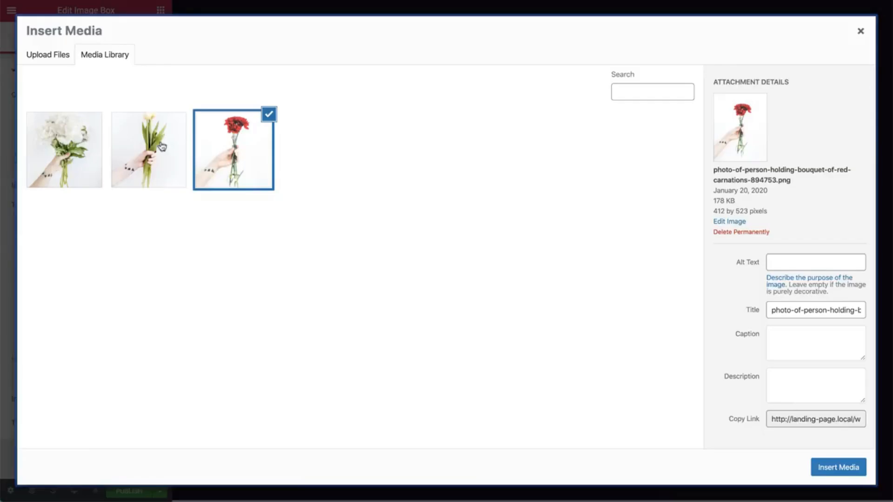
left_click(161, 147)
left_click(838, 467)
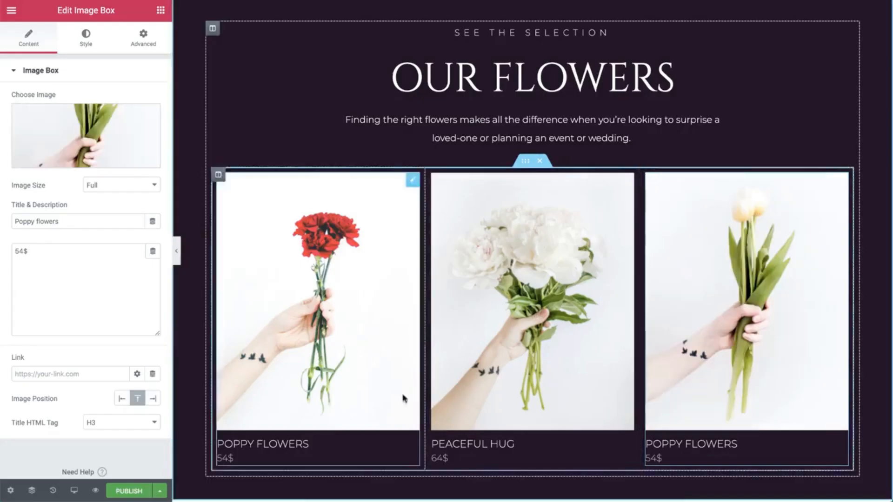
Retitle the third image box "Tulip Flowers" and change its description to "48$"
triple_click(81, 221)
type("Tulip Flowers")
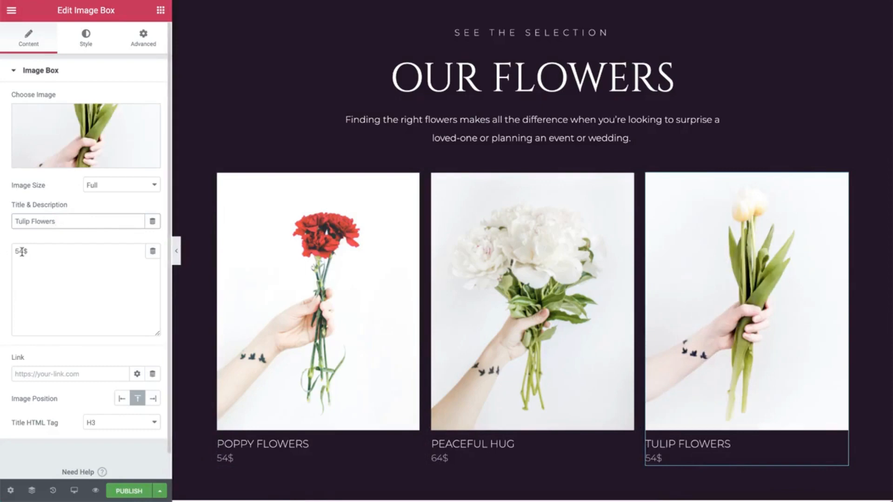
left_click(19, 251)
key("BackSpace")
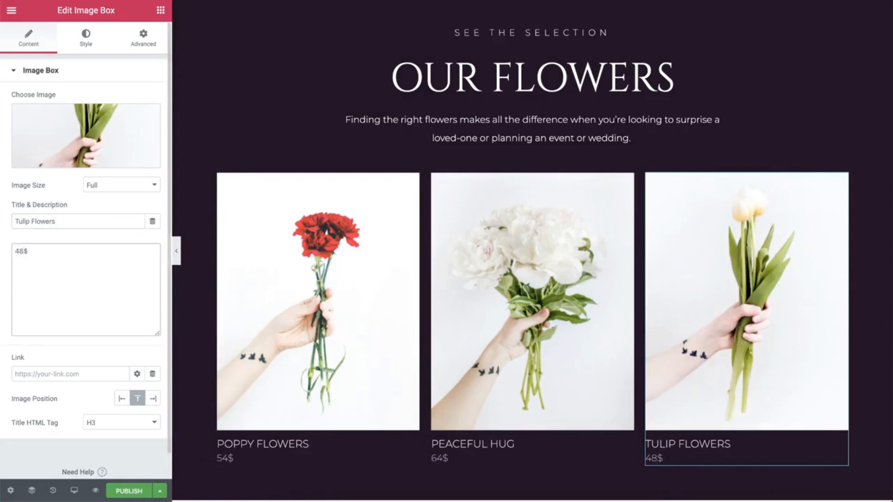
Copy the "Our Flowers" intro paragraph and paste it beneath the three image boxes
left_click(845, 122)
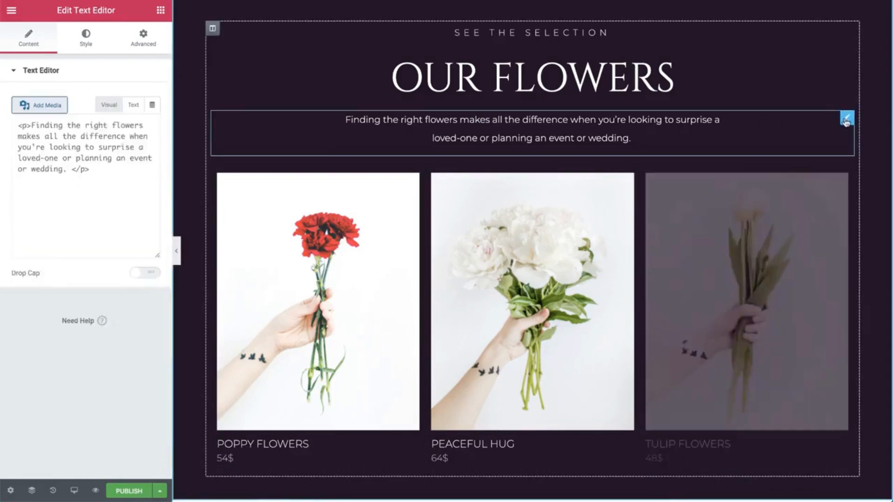
right_click(845, 120)
left_click(817, 166)
scroll(754, 139, "down", 4)
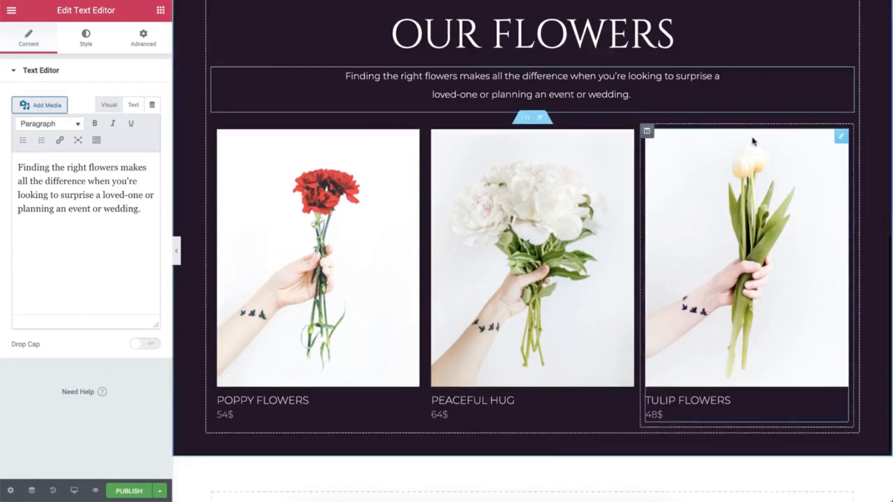
right_click(635, 316)
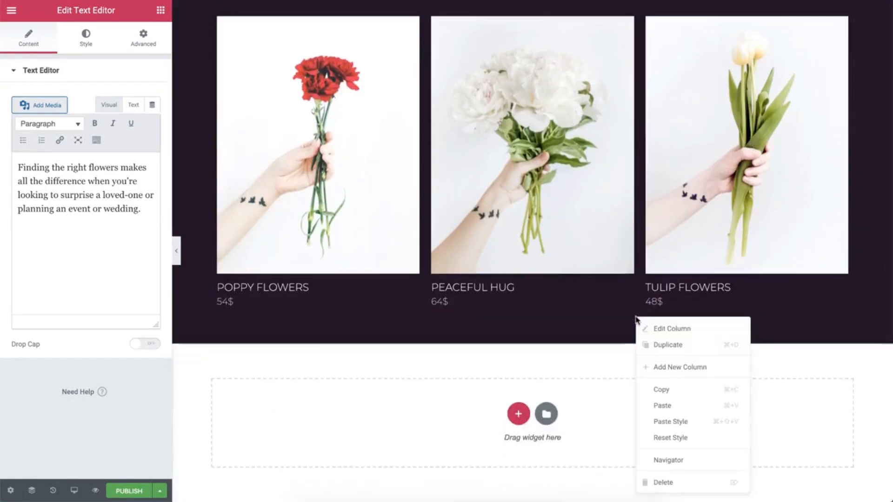
left_click(662, 402)
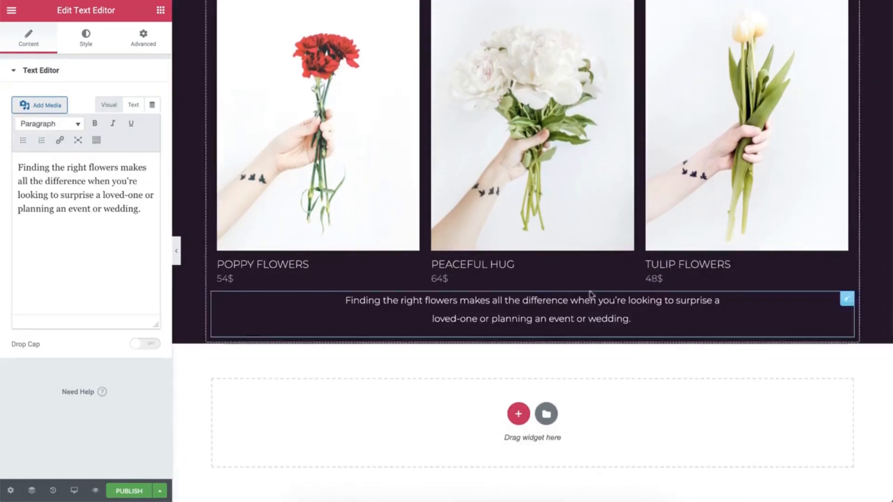
Set the top padding of the paragraph copy under the image boxes to 10%
left_click(146, 37)
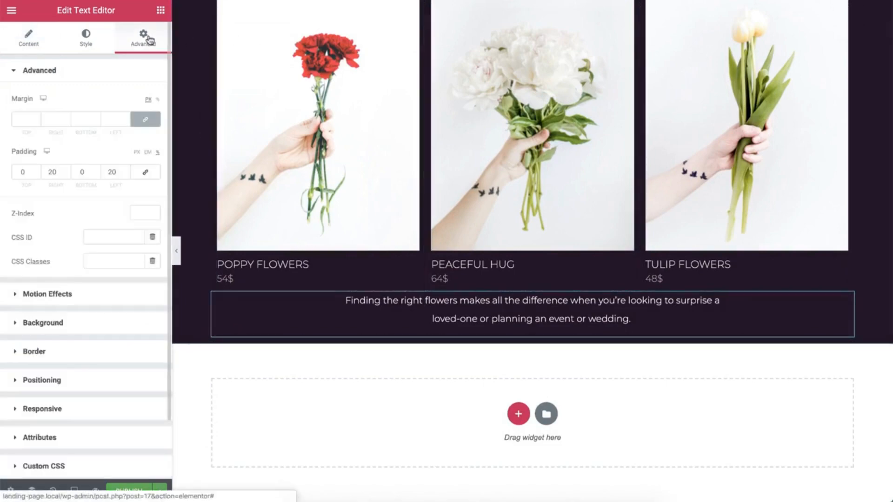
double_click(29, 174)
type("10")
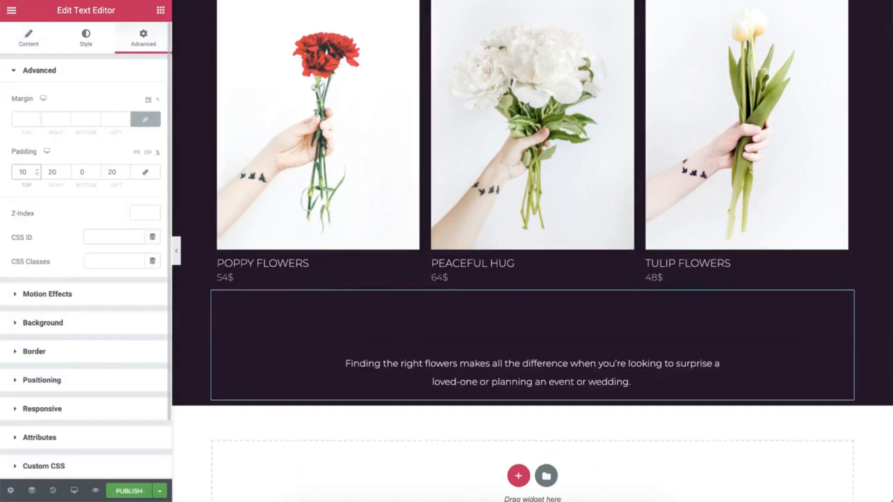
Copy the hero's Show Me button and paste it beneath the closing paragraph under the image boxes
scroll(735, 240, "up", 10)
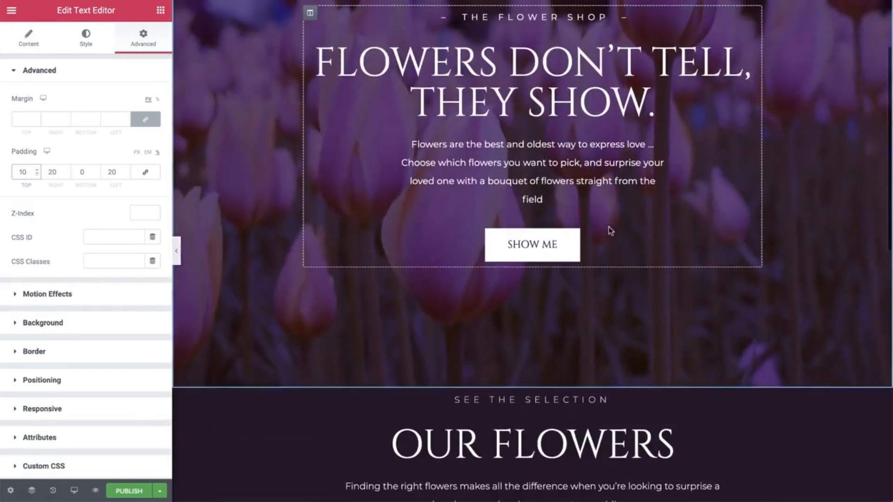
left_click(749, 235)
right_click(748, 237)
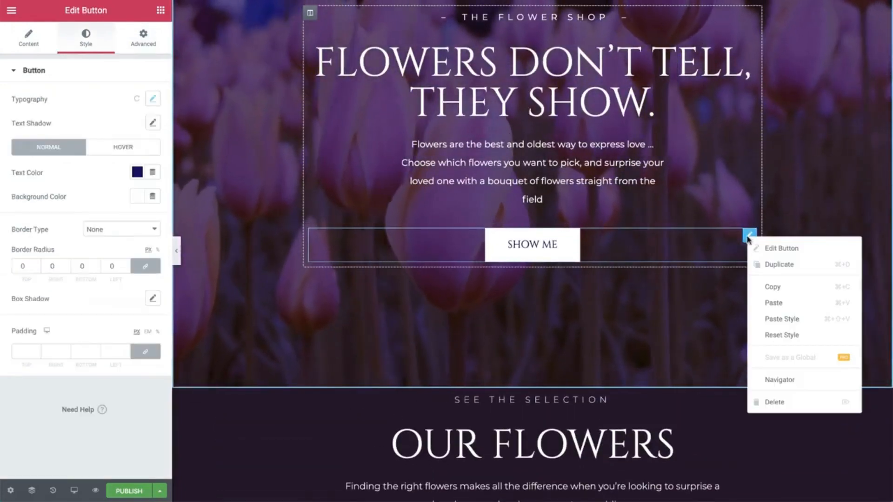
left_click(775, 287)
scroll(711, 251, "down", 10)
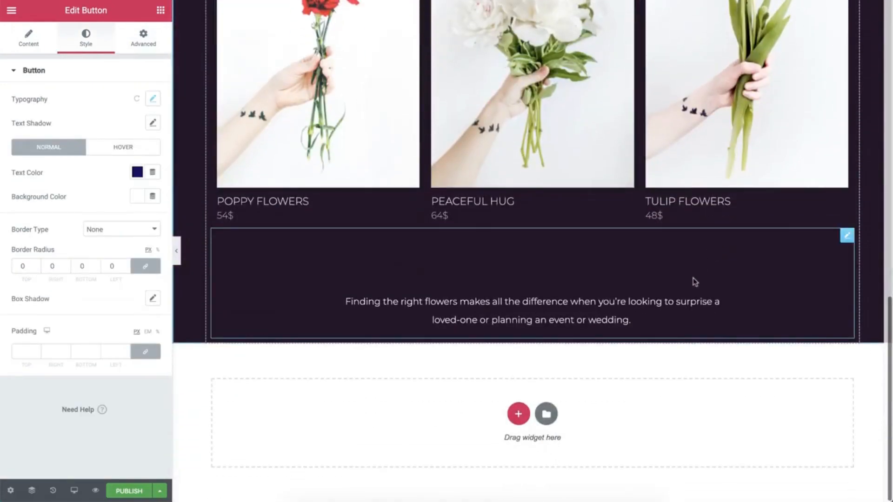
right_click(680, 323)
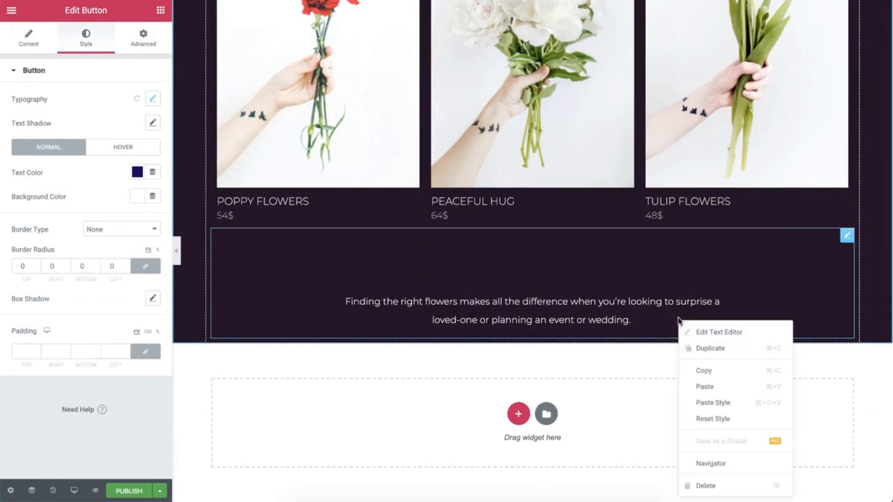
left_click(709, 385)
Relabel the pasted button "order now" and set its link to a tel: link with the shop's phone number
triple_click(106, 123)
type("order now")
left_click(38, 160)
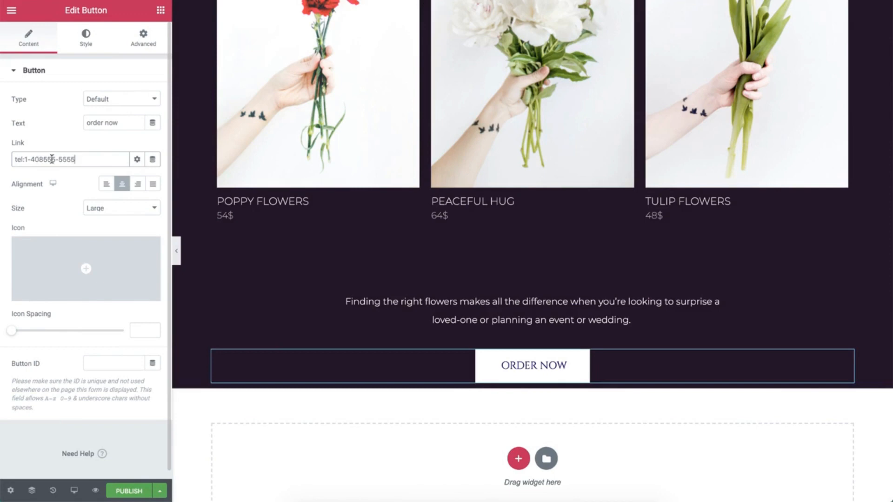
Unlink the "Our Flowers" section's padding values and set its top and bottom padding to 200 px
scroll(372, 144, "up", 6)
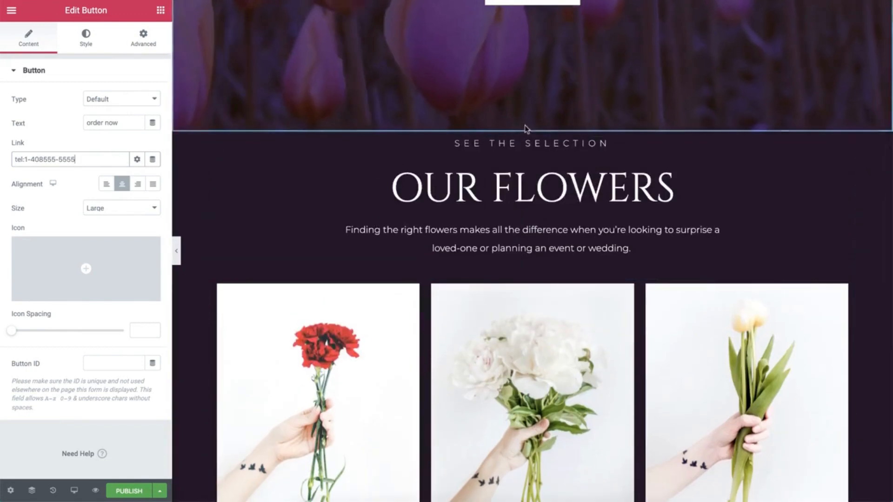
left_click(532, 126)
scroll(535, 128, "down", 2)
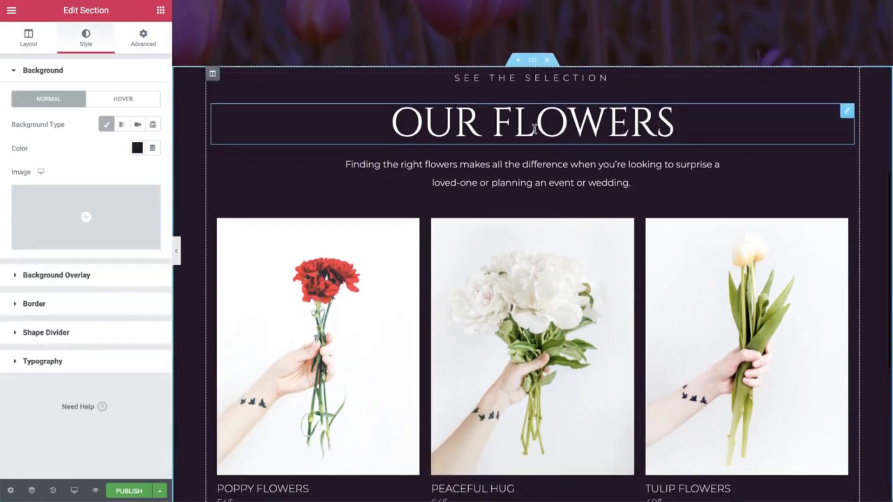
left_click(149, 45)
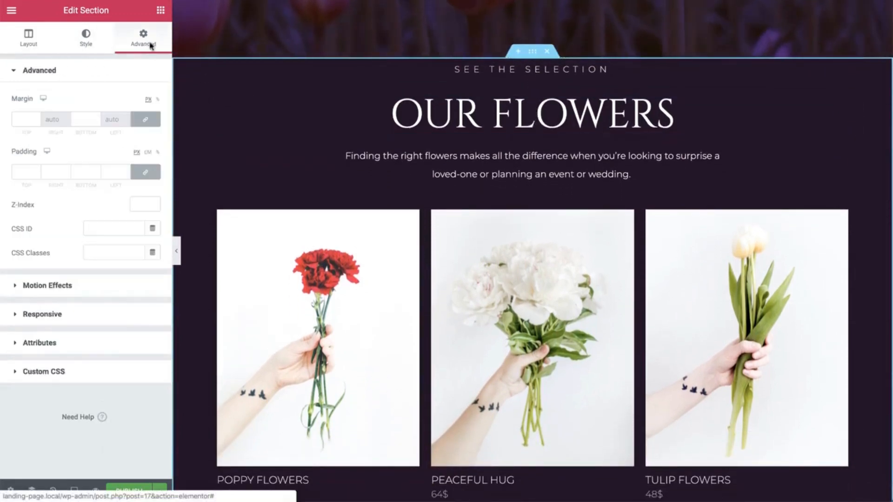
left_click(145, 172)
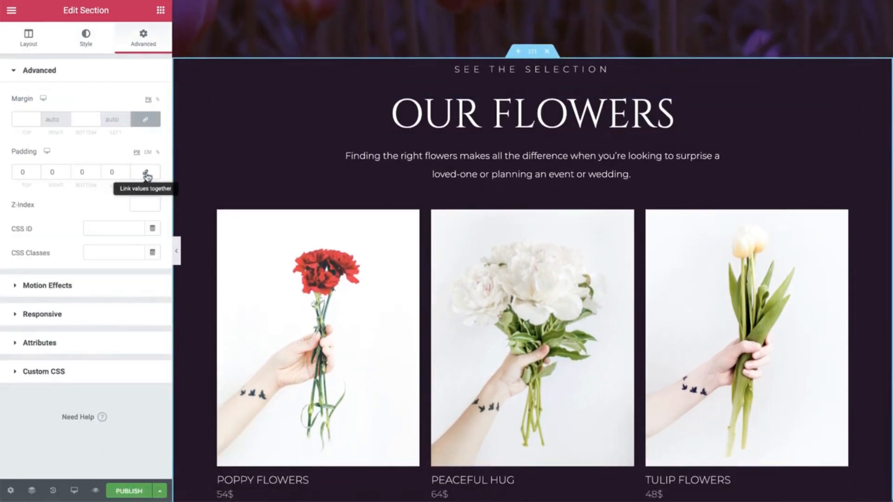
double_click(32, 173)
type("200")
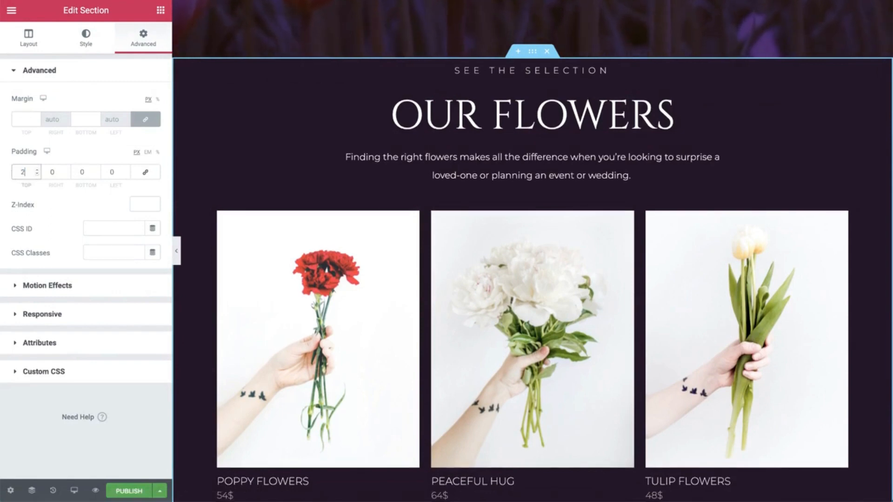
double_click(82, 172)
scroll(204, 189, "down", 6)
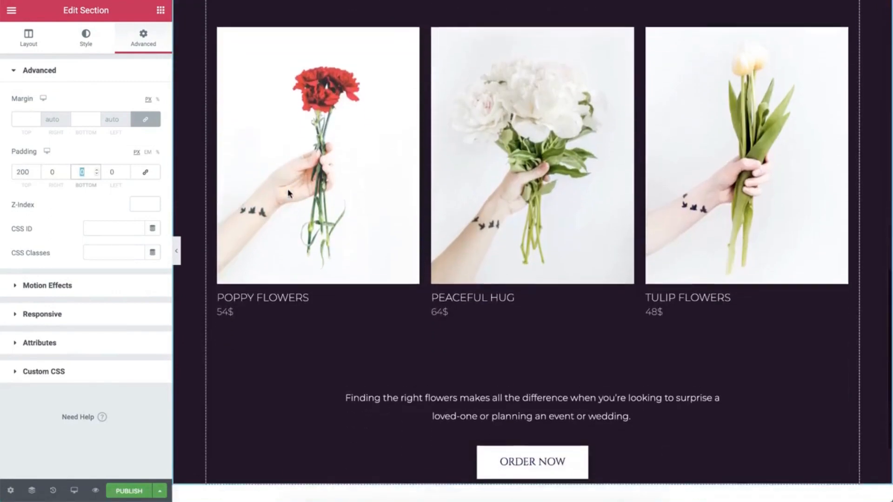
type("200")
scroll(299, 181, "down", 3)
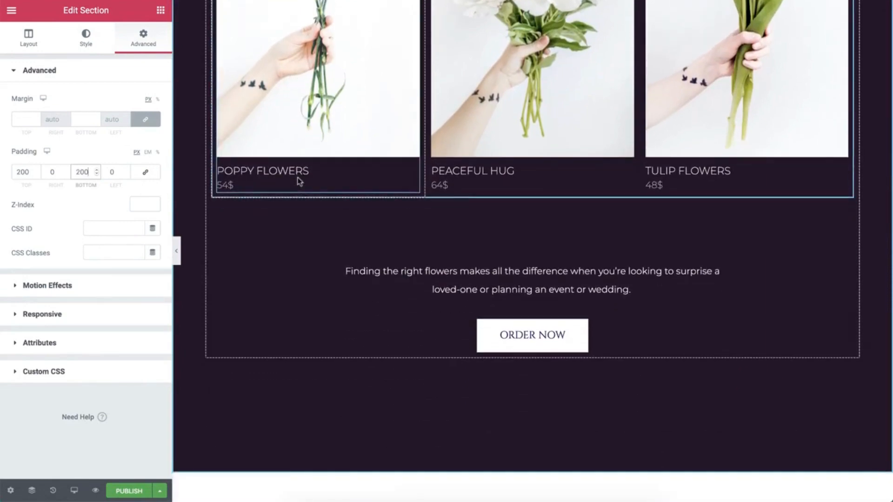
Give the "Our Flowers" section the CSS ID "show-flowers", then link the hero's Show Me button to "#show-flowers" and test it
left_click(124, 227)
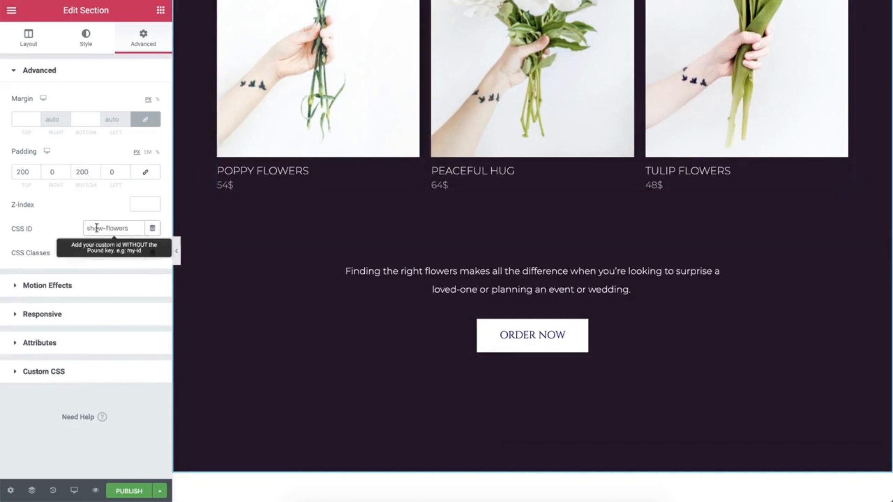
left_click_drag(132, 229, 67, 229)
scroll(468, 247, "up", 10)
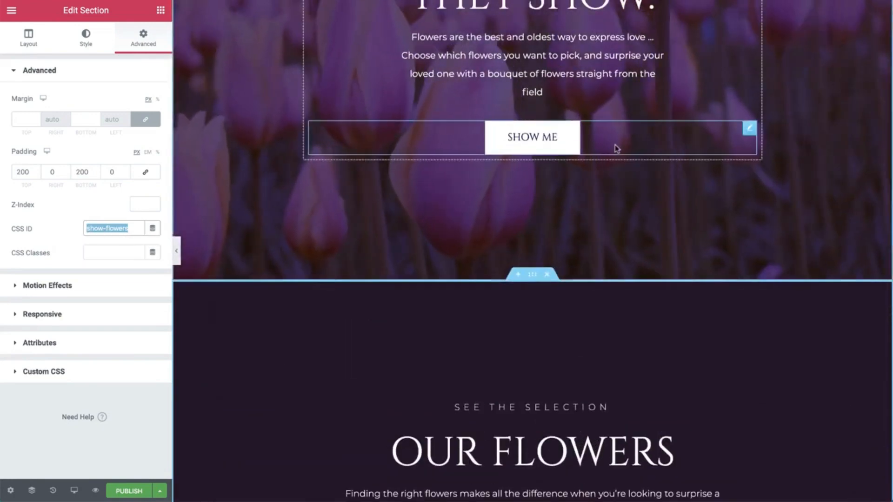
left_click(614, 148)
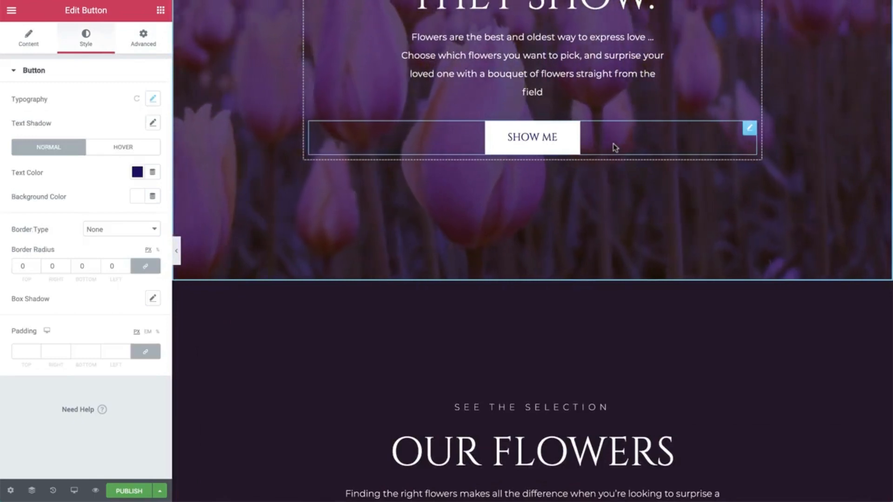
left_click(29, 38)
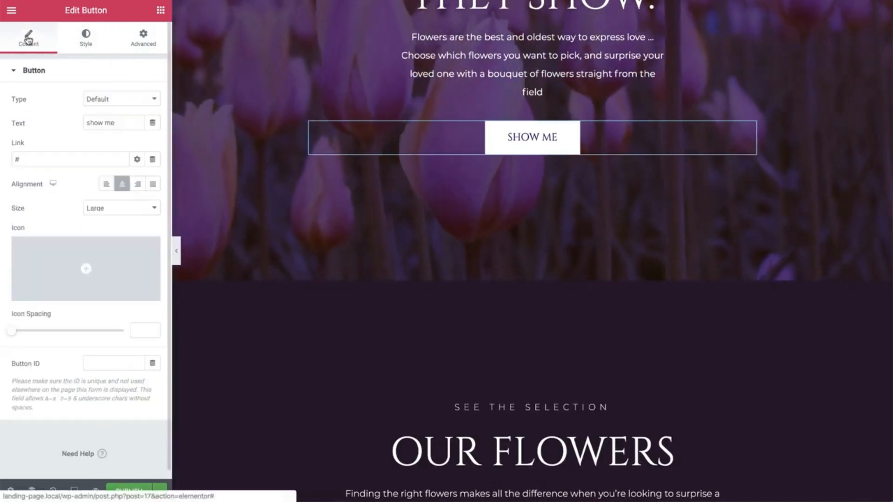
left_click(23, 159)
type("show-flowers")
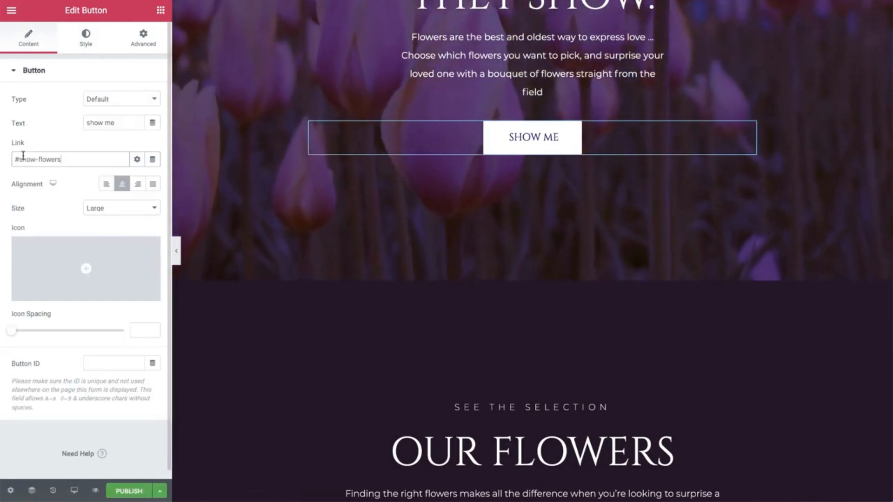
left_click(514, 146)
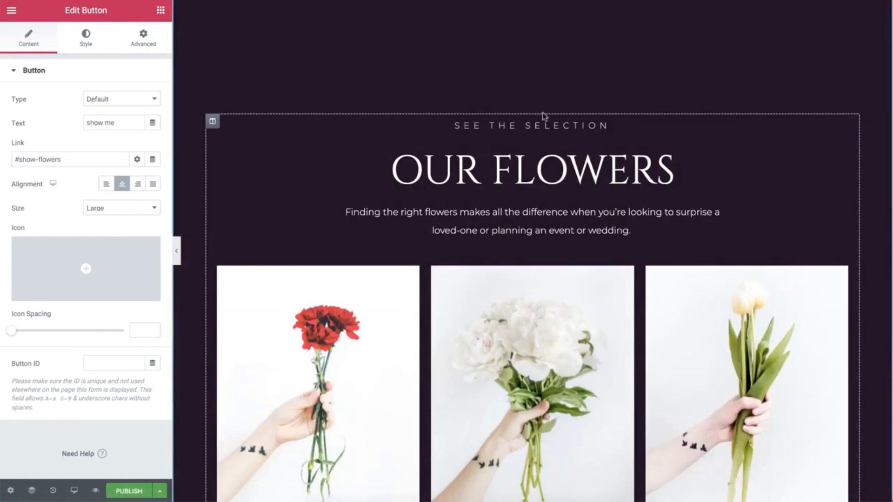
Copy the whole hero section and paste it below the "Our Flowers" section
scroll(544, 116, "up", 10)
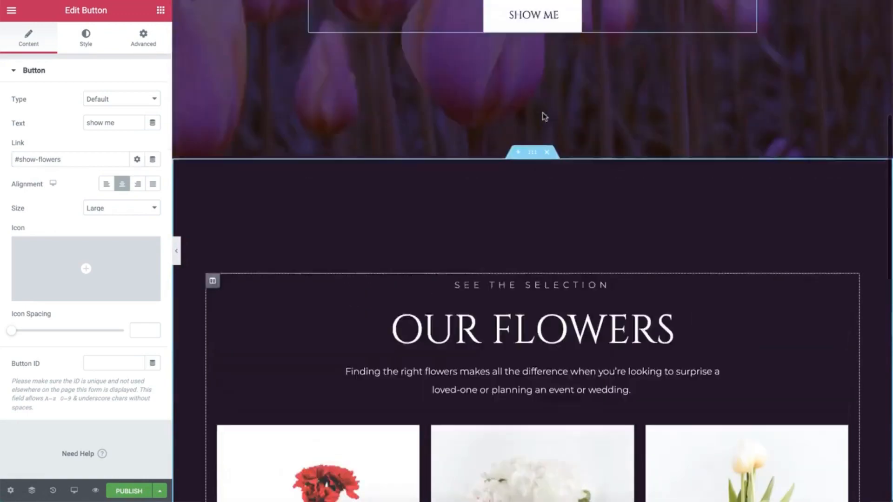
right_click(535, 18)
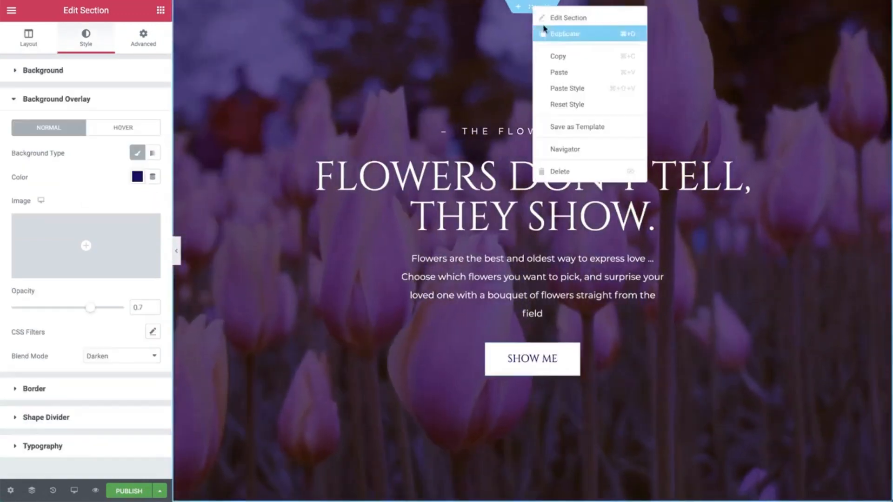
left_click(553, 56)
scroll(555, 53, "down", 15)
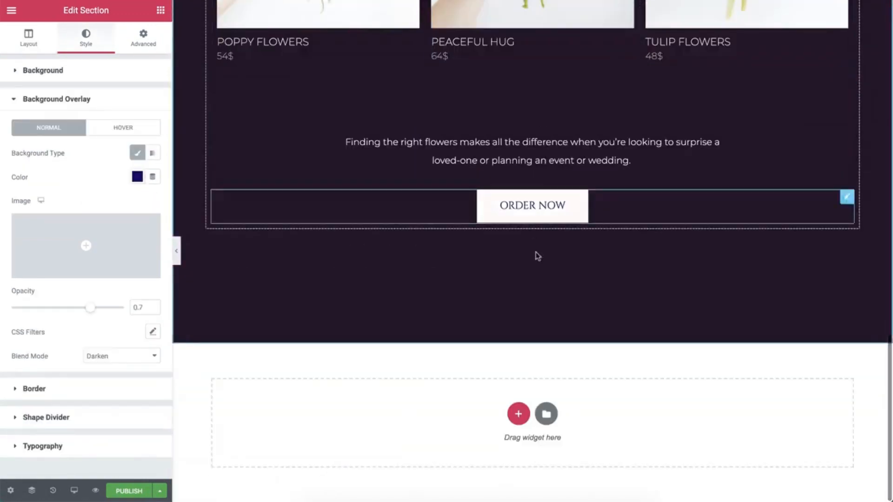
right_click(539, 297)
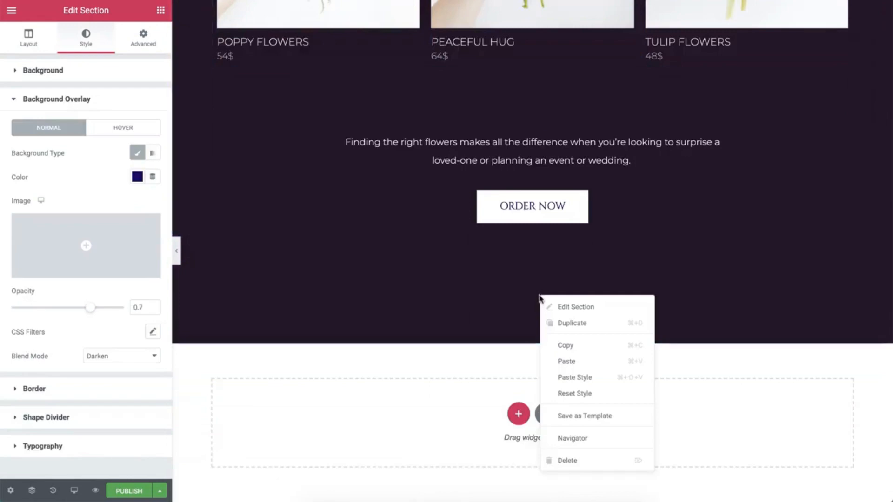
left_click(570, 362)
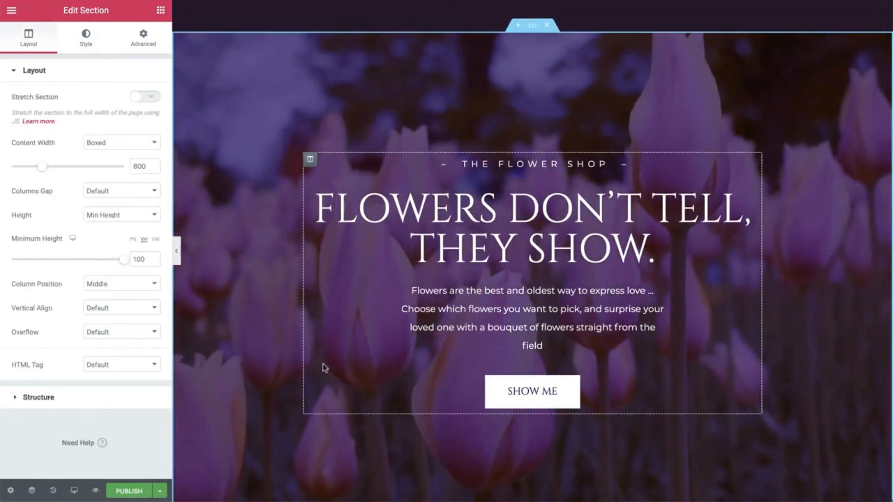
Set the pasted section's minimum height to 50 VH and switch its background type from video to classic
left_click_drag(147, 259, 121, 262)
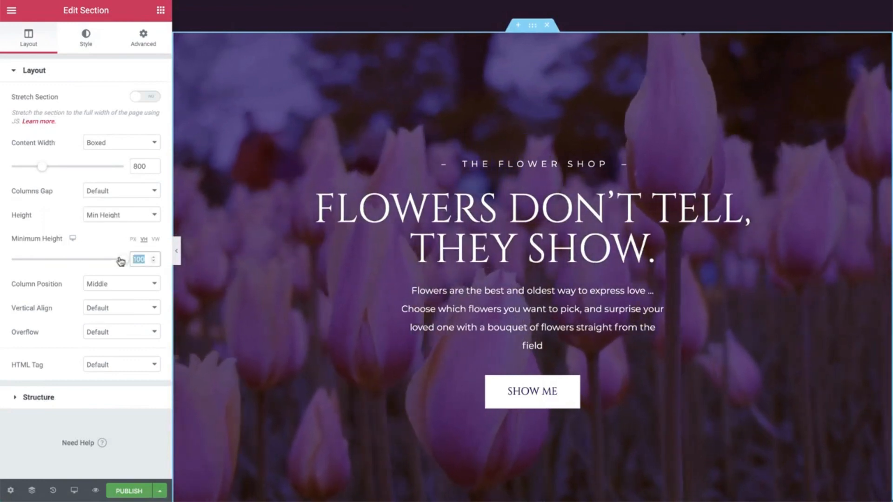
type("50")
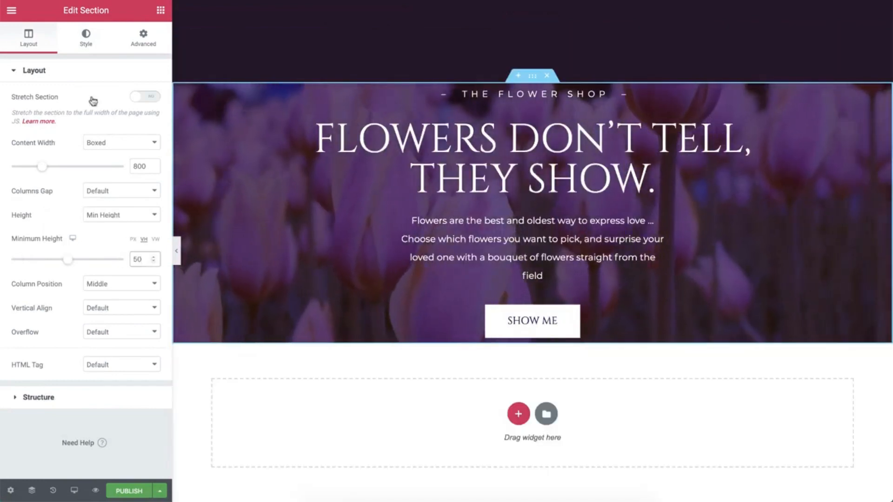
left_click(86, 37)
left_click(107, 125)
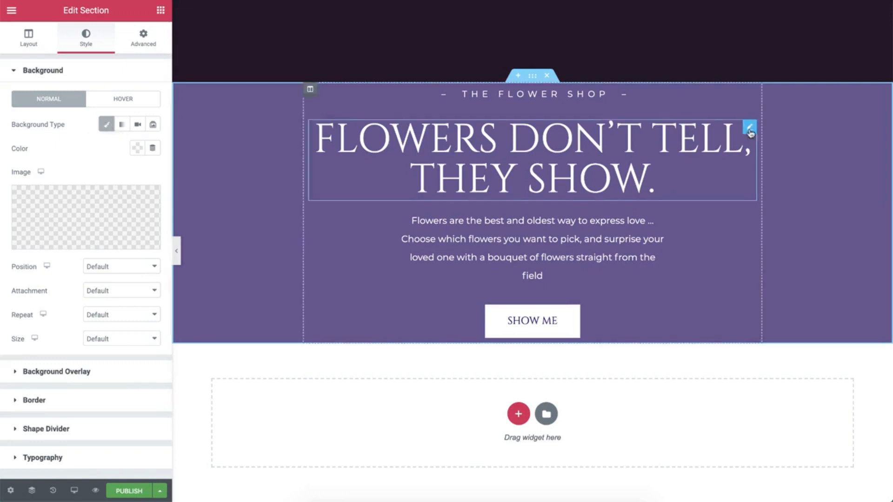
Delete the heading, the description paragraph and the Show Me button from the pasted section
right_click(749, 131)
left_click(781, 294)
right_click(743, 179)
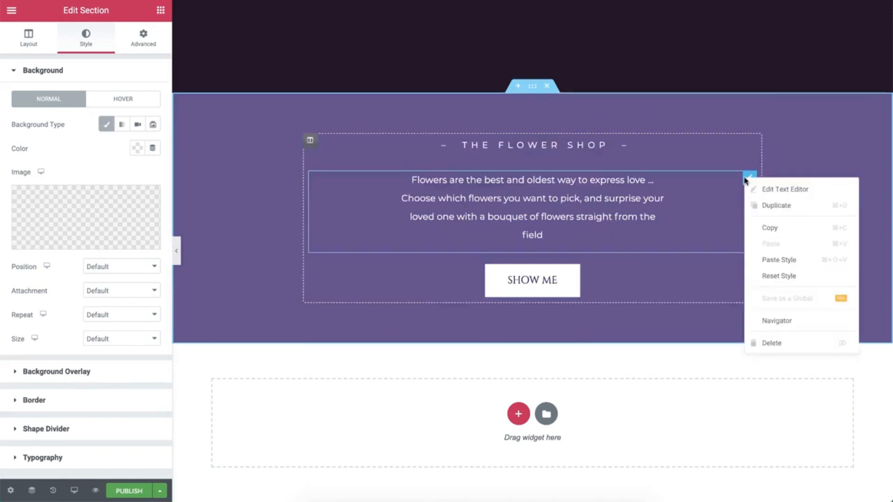
left_click(775, 344)
right_click(755, 226)
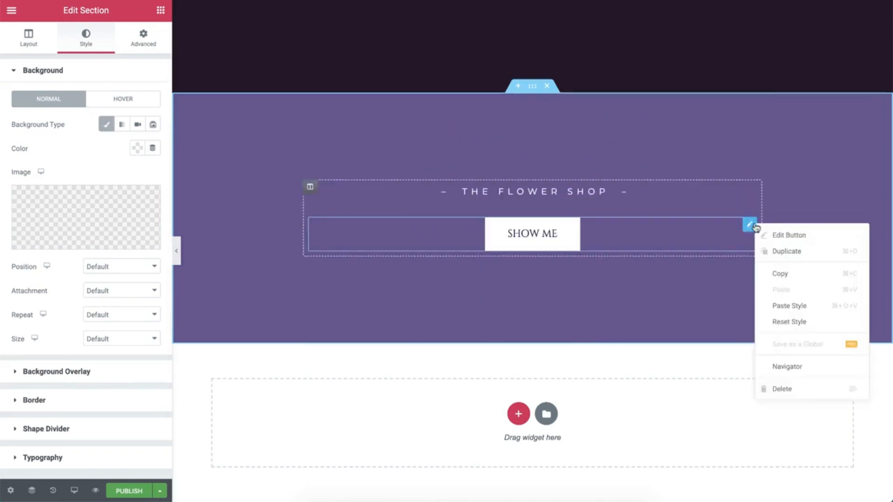
left_click(774, 386)
Replace the pasted section's remaining text with "Contact & visit us" and set its text color to #250060
left_click(561, 214)
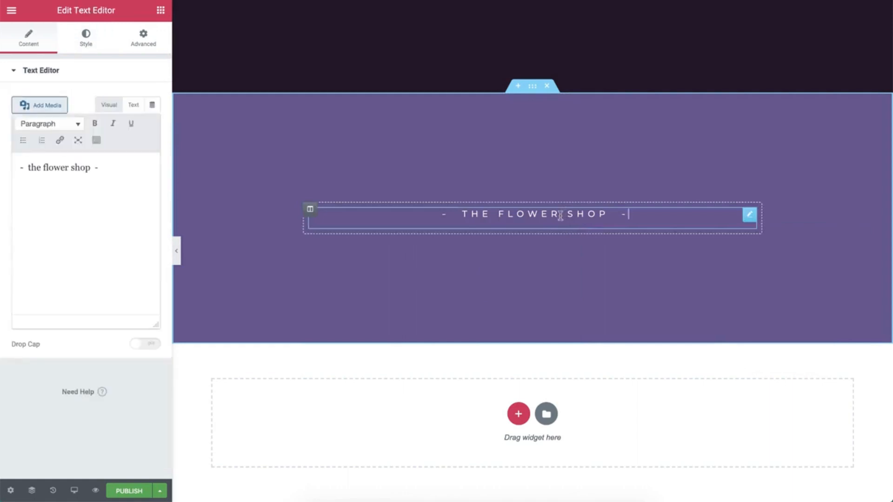
triple_click(60, 168)
key("ctrl+v")
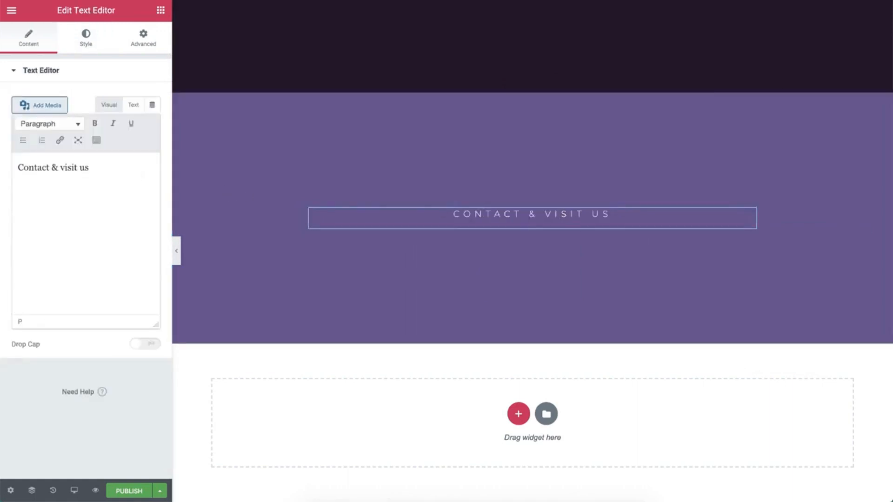
left_click(92, 41)
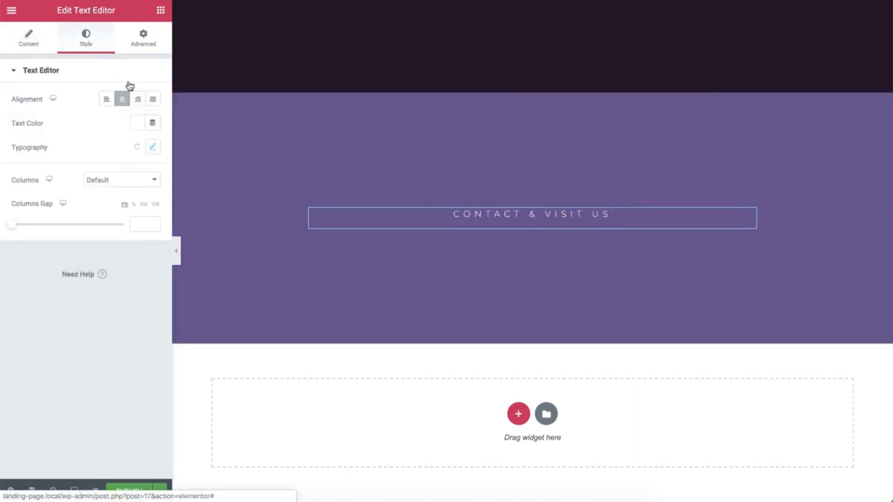
left_click(138, 123)
left_click(188, 149)
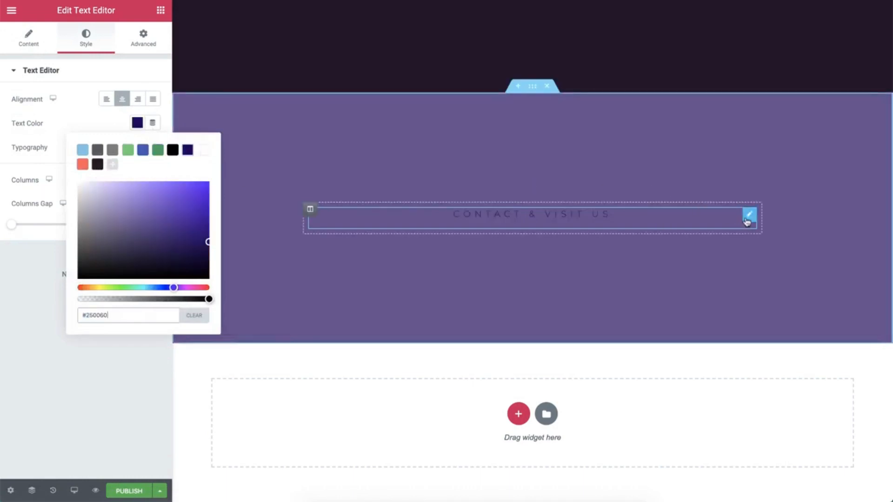
Duplicate the "Contact & visit us" text and replace the copy's wording with the shop's phone number
right_click(749, 218)
left_click(771, 247)
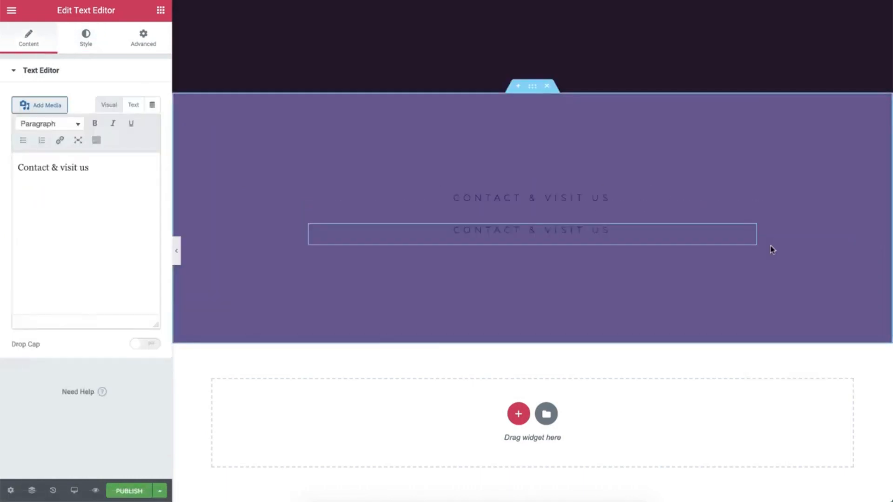
key("super+a")
key("super+v")
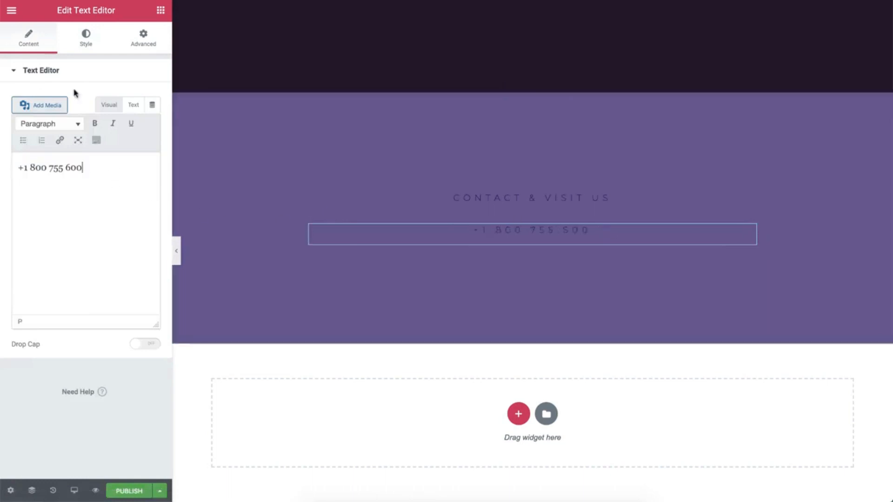
Style the phone number text with size 60 px, weight 600, line height 0.2 em and no letter spacing value
left_click(85, 42)
left_click(152, 147)
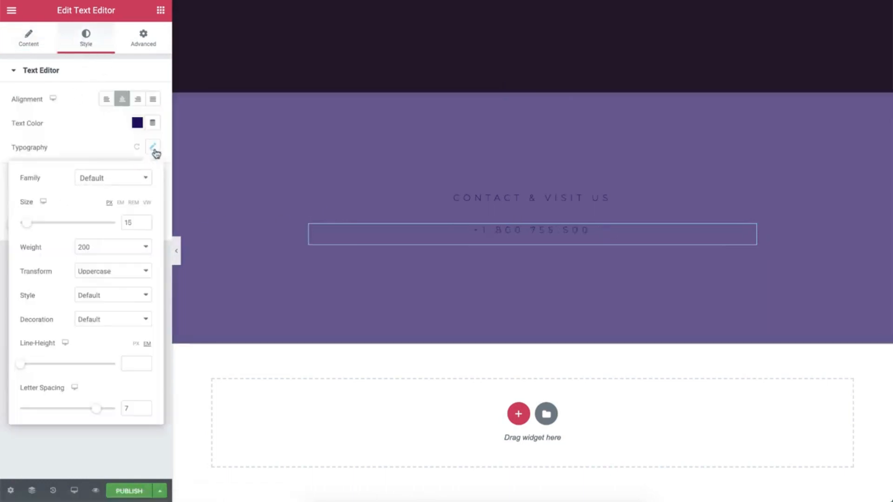
type("60")
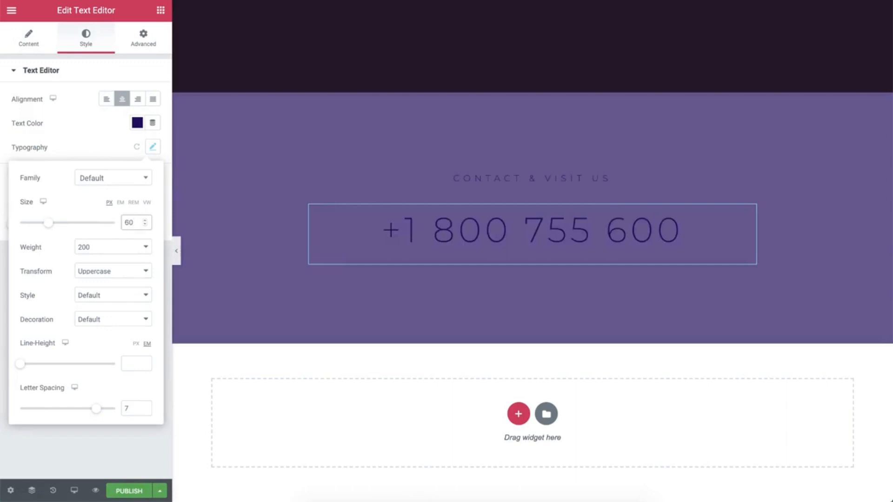
left_click(108, 254)
left_click(104, 285)
double_click(125, 408)
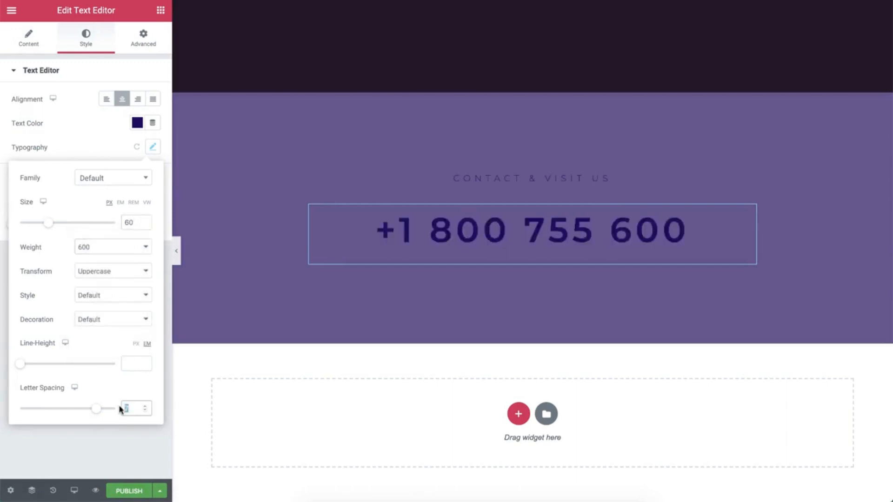
key("BackSpace")
mouse_move(21, 364)
left_mouse_down()
mouse_move(30, 365)
mouse_move(21, 364)
left_mouse_up()
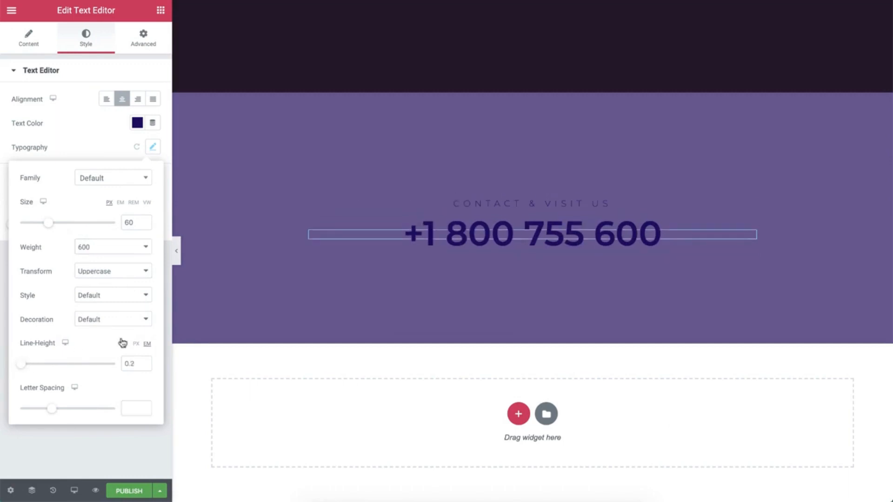
Duplicate the "Contact & visit us" text, place the copy below the phone number and replace its wording with the shop's street address
right_click(745, 206)
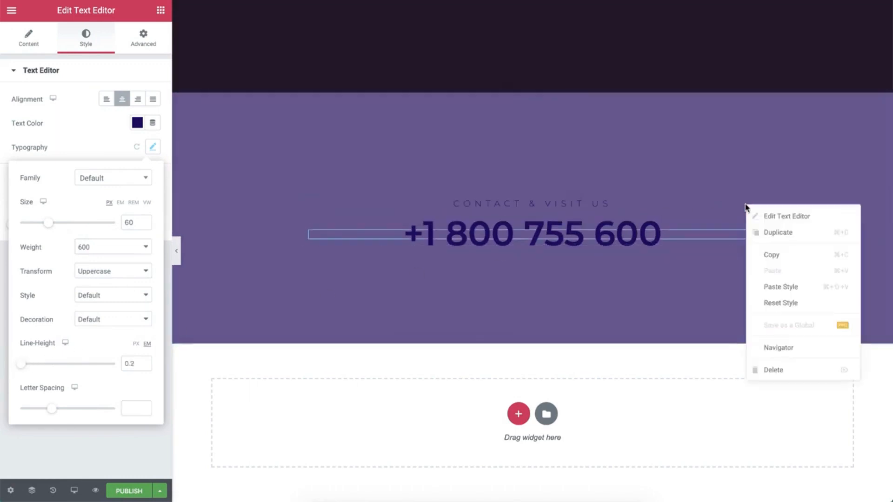
left_click(758, 231)
left_click_drag(749, 220, 673, 252)
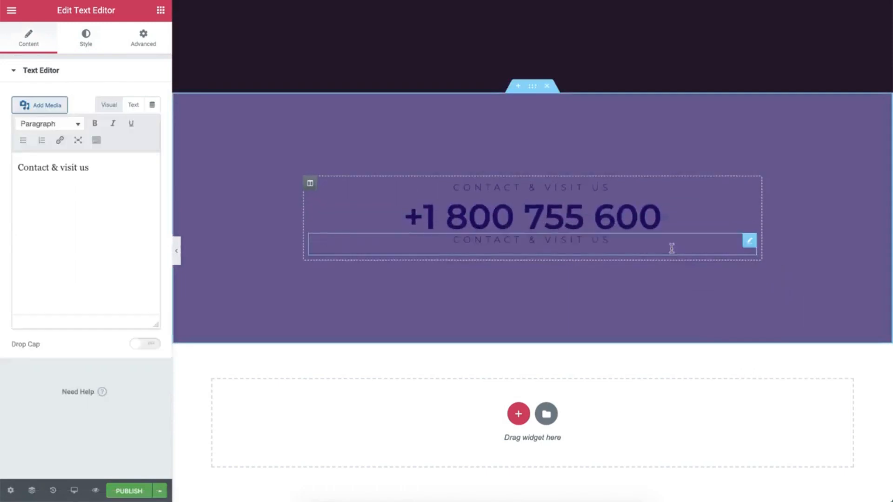
triple_click(112, 168)
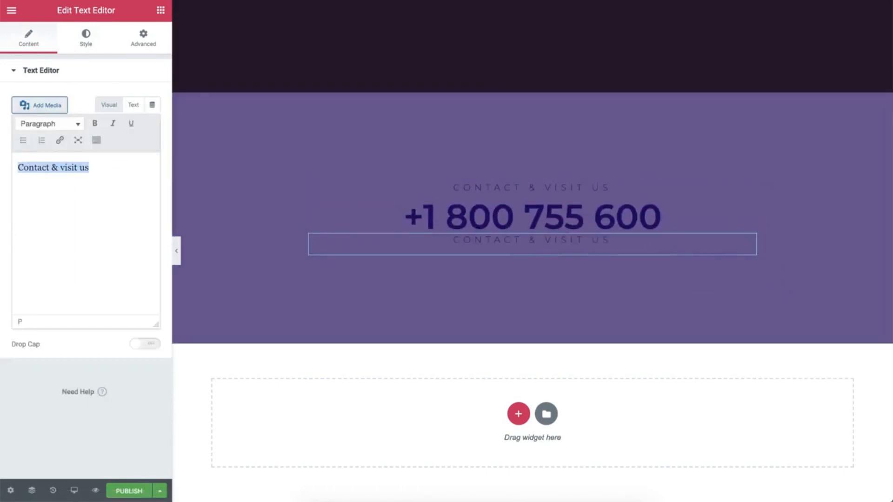
key("ctrl+v")
Add a Social Icons widget below the address text
left_click(161, 11)
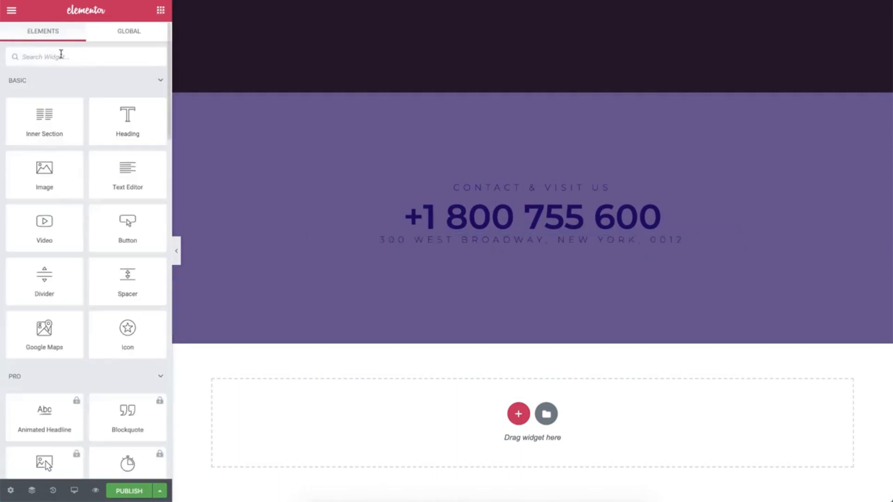
type("so")
left_click_drag(46, 95, 440, 252)
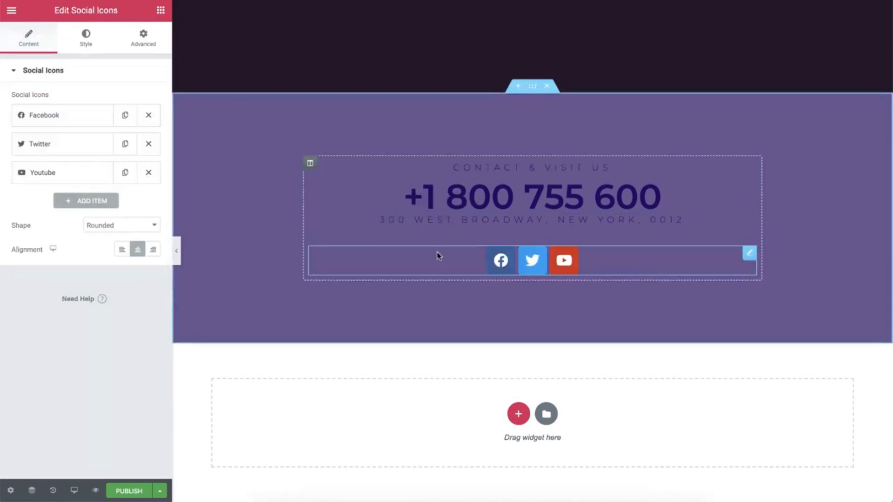
Add a fourth item to the social icons and choose the Instagram icon for it from the icon library
left_click(75, 201)
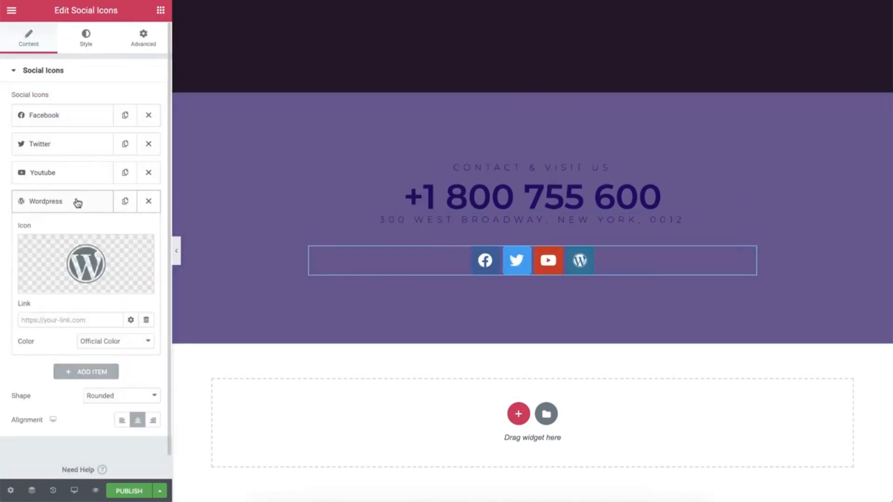
left_click(97, 254)
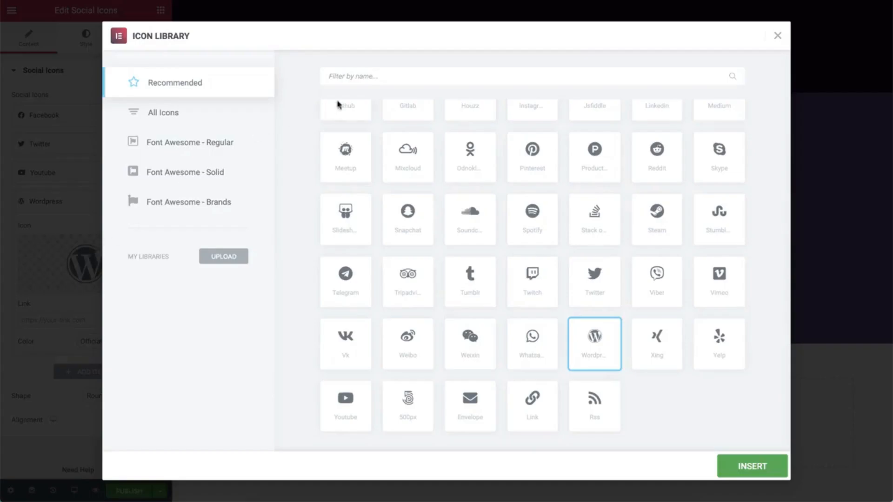
type("ins")
left_click(334, 133)
left_click(749, 471)
left_click(93, 322)
left_click(59, 118)
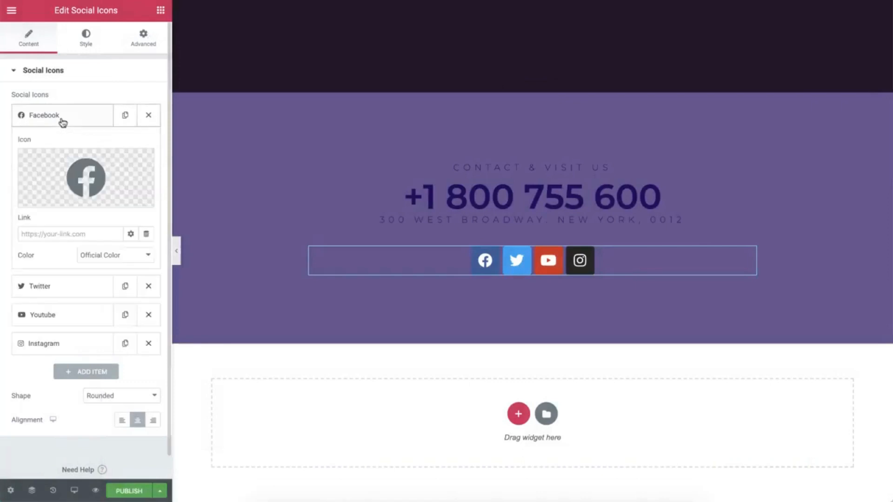
left_click(46, 287)
left_click(61, 315)
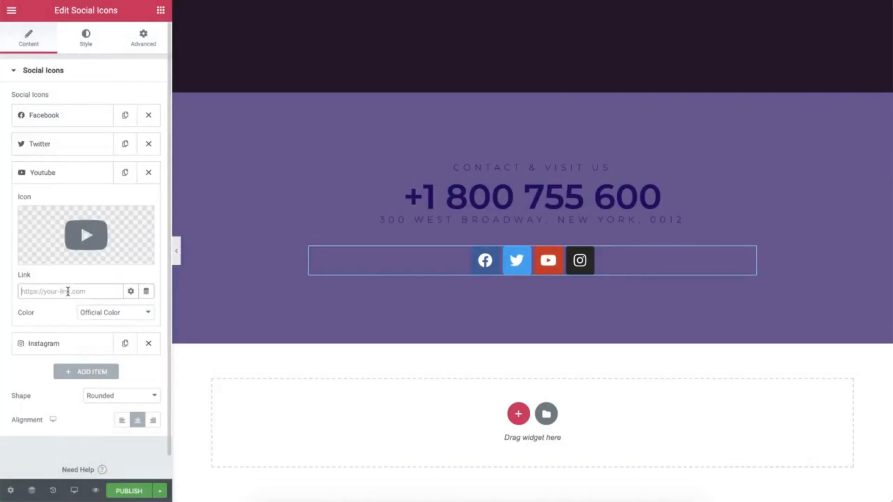
left_click(111, 398)
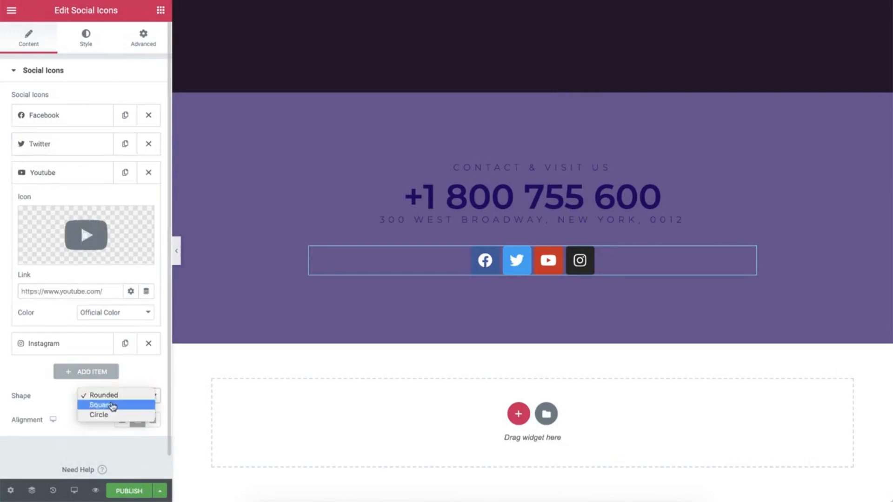
left_click(112, 404)
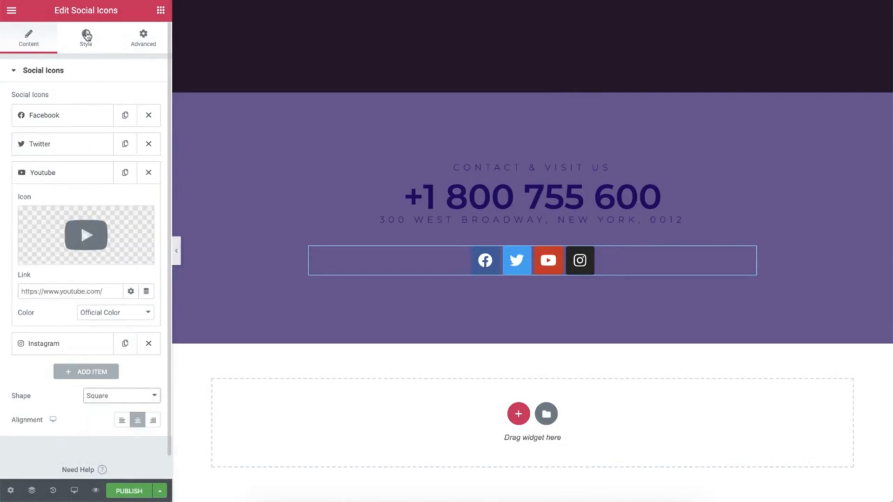
Switch the social icons to a custom color with the dark purple #250060 as primary color
left_click(87, 41)
left_click(122, 98)
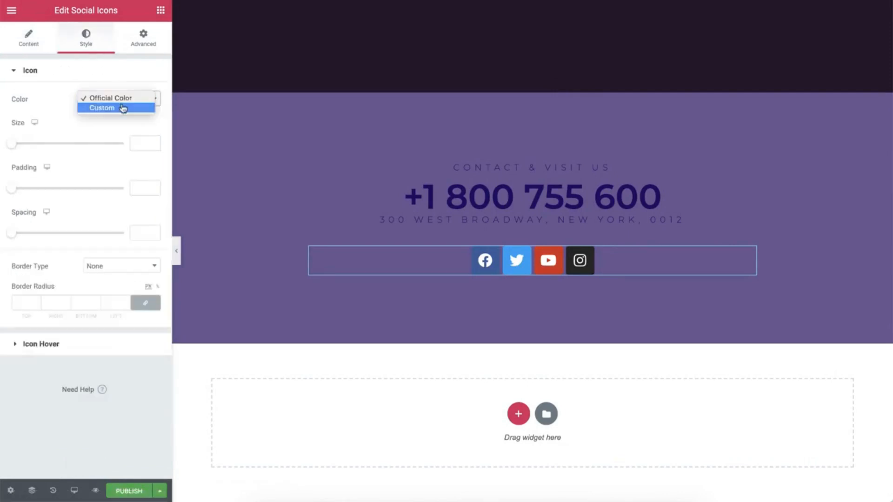
left_click(122, 107)
left_click(137, 123)
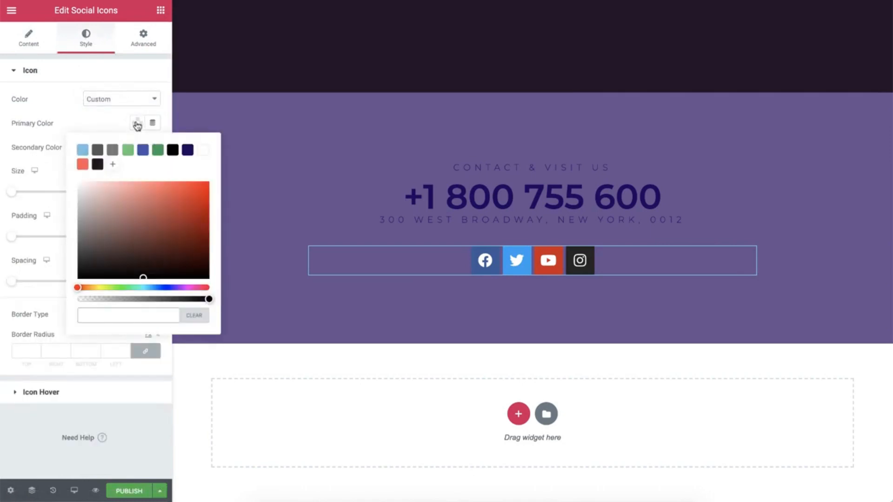
left_click(187, 148)
left_click(108, 129)
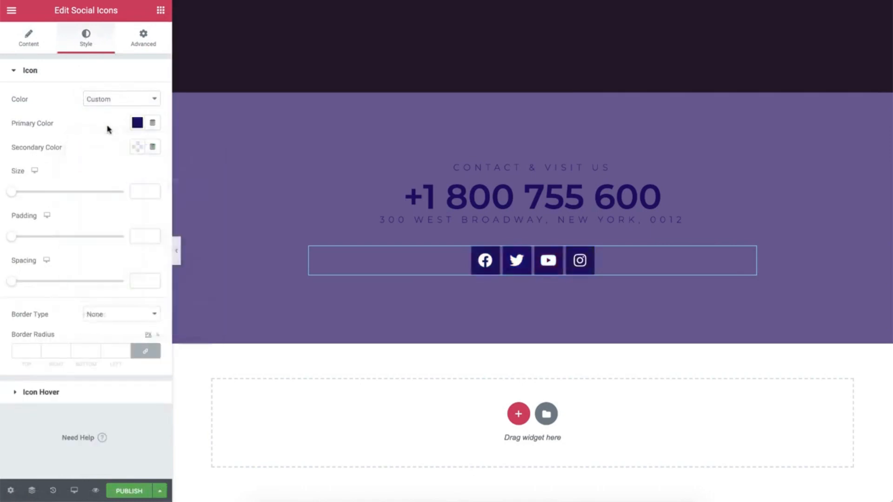
Set the social icons' size to 25, padding to 0.7 and spacing to 12
left_click(136, 190)
type("25")
left_click_drag(12, 241, 29, 240)
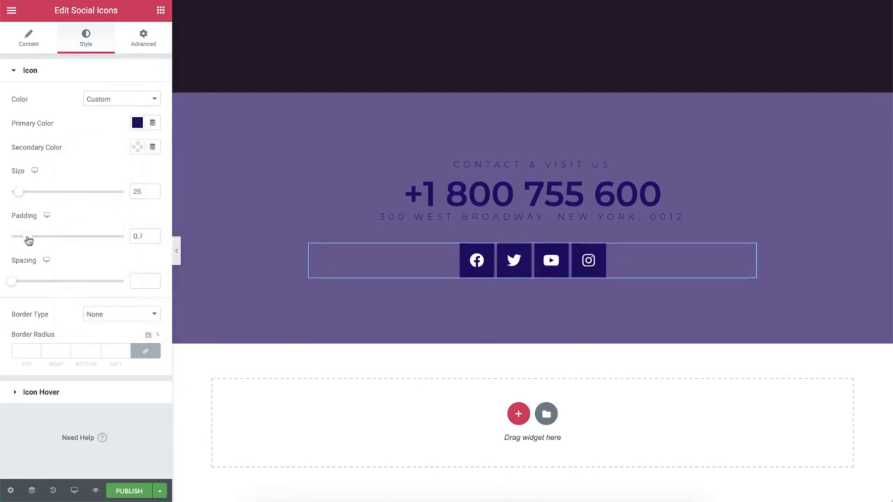
left_click_drag(13, 281, 26, 282)
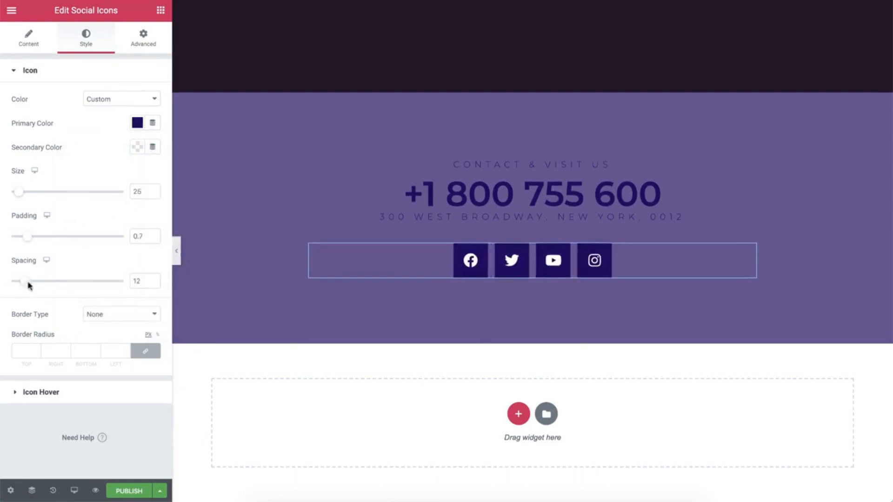
Give the social icons a hover primary color of #FD5454 and the Float hover animation
left_click(49, 393)
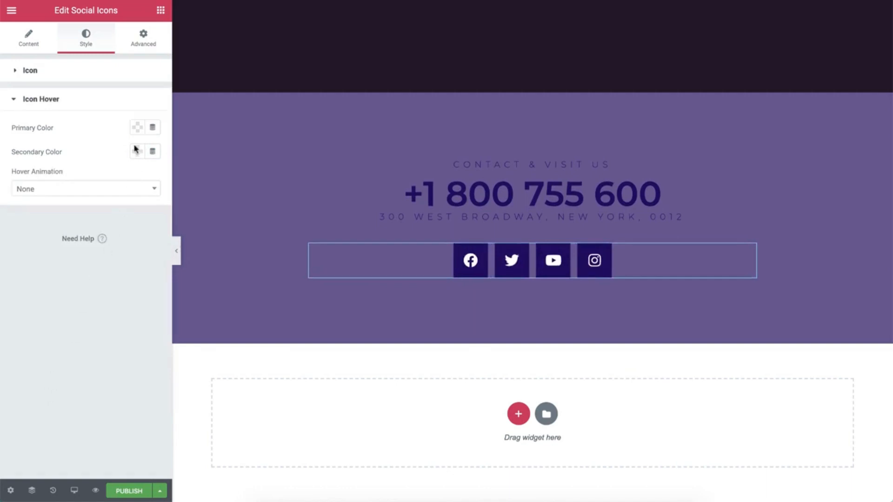
left_click(136, 129)
left_click(82, 169)
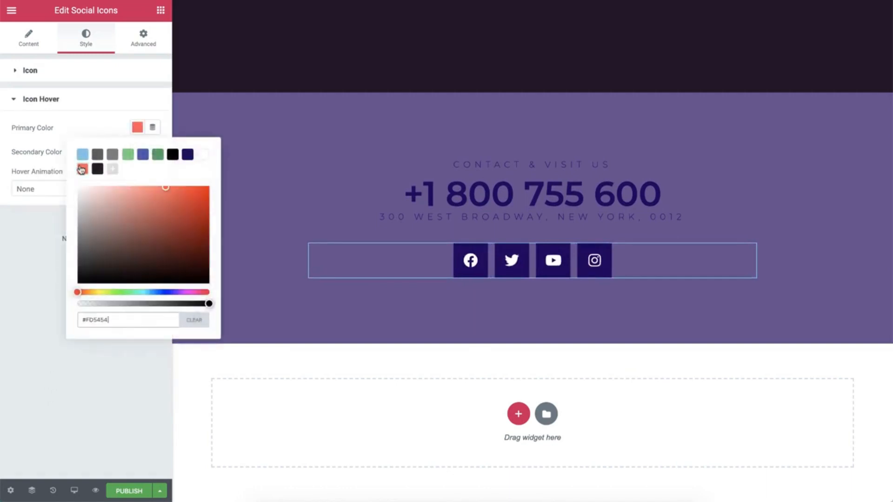
left_click(42, 189)
type("fl")
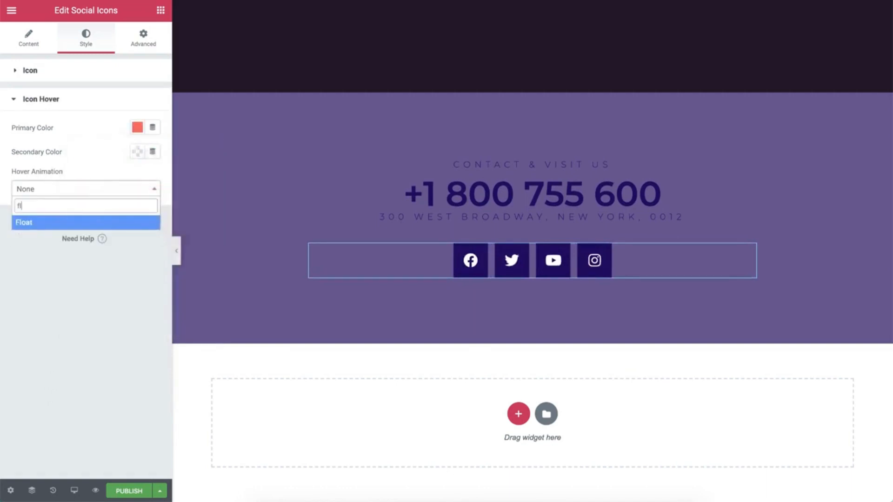
left_click(41, 223)
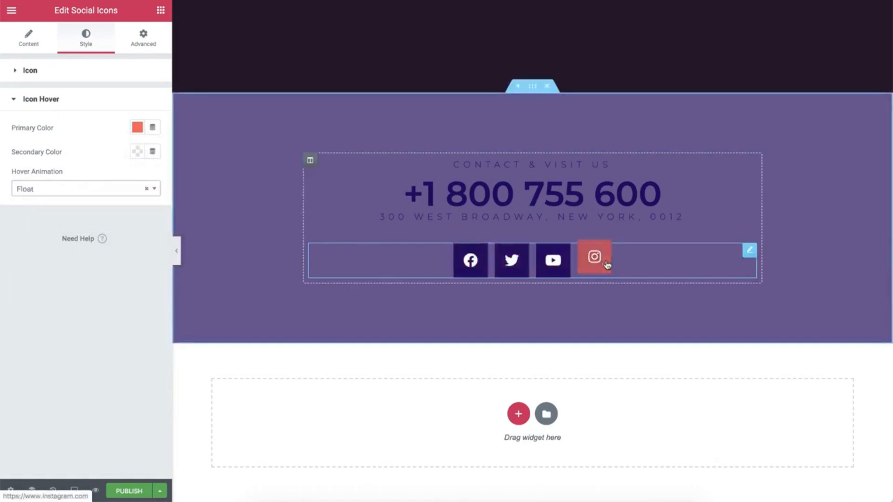
Unlink the social icons widget's padding values and set the top padding to 40 px
left_click(144, 39)
left_click(149, 173)
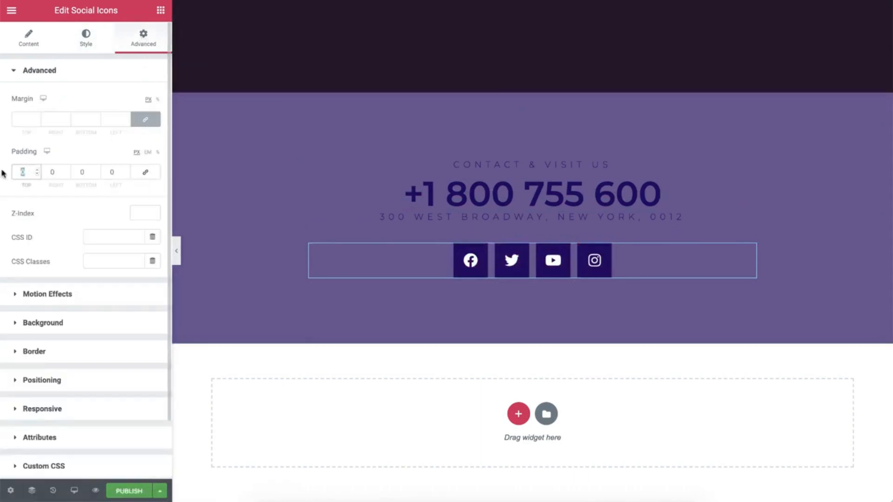
type("40")
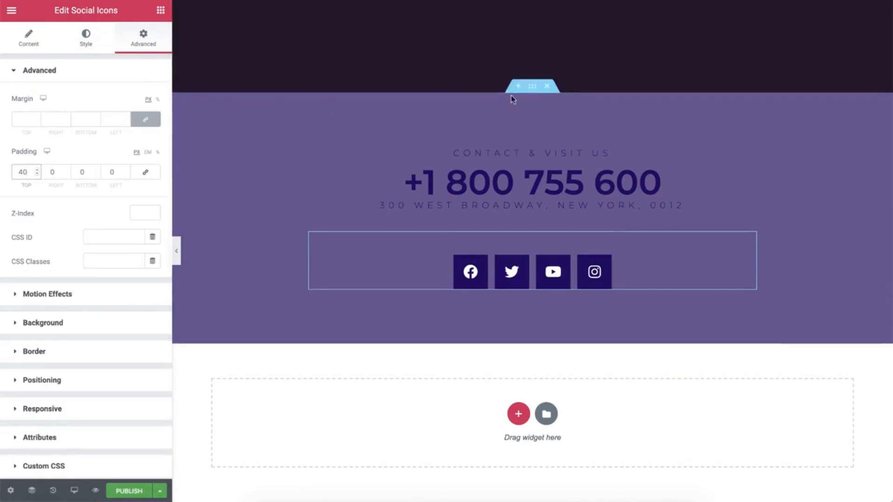
Clear the background overlay color of the contact section
left_click(535, 92)
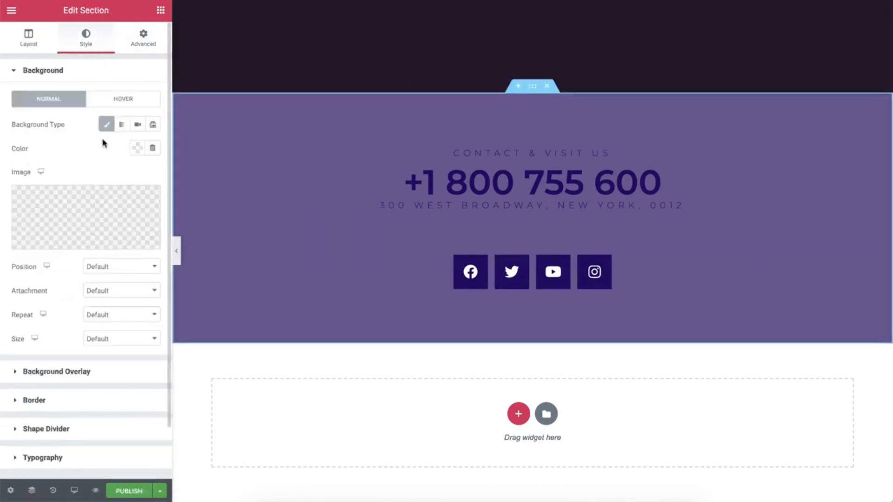
left_click(83, 374)
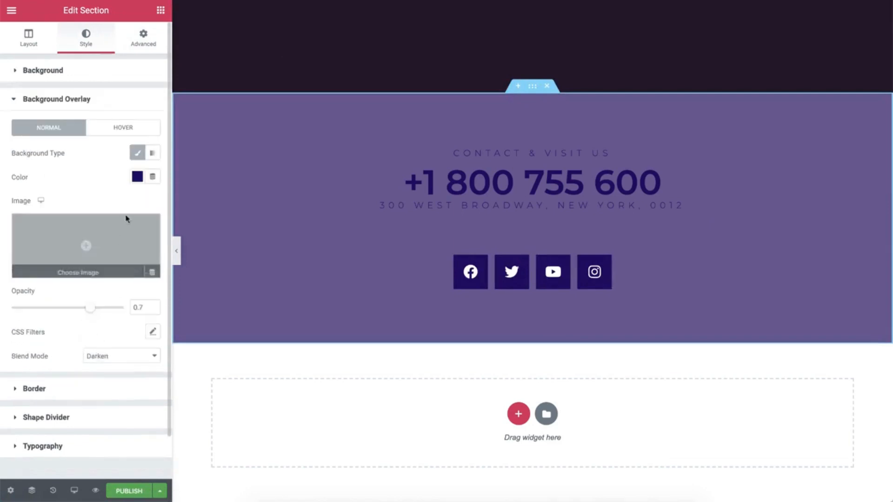
left_click(137, 177)
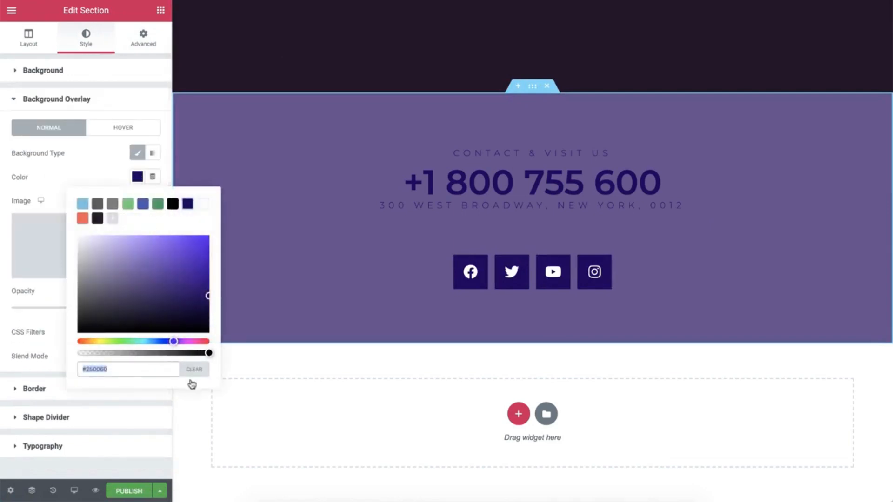
left_click(193, 371)
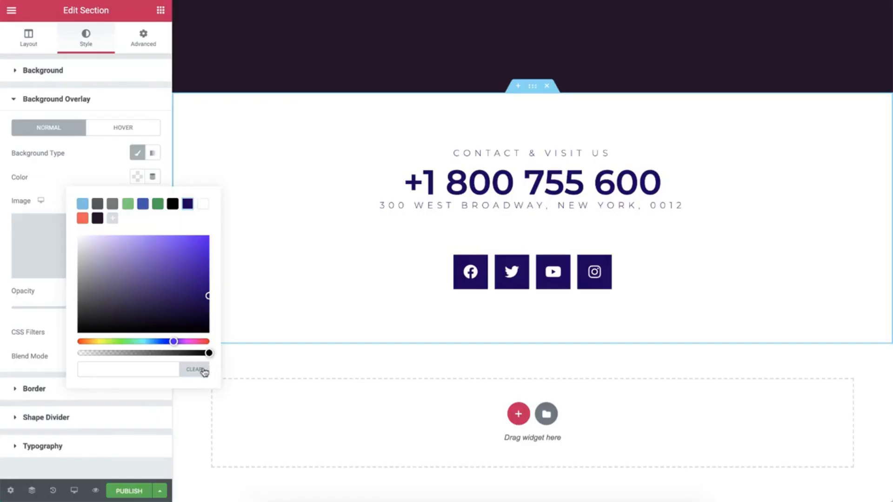
Switch the page to the mobile preview and open the Navigator for the contact column, placing it beside the phone preview
left_click(75, 490)
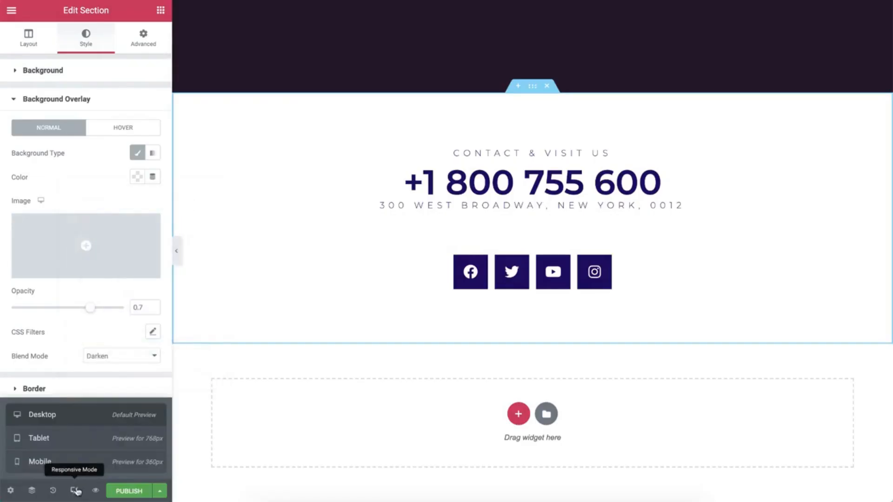
left_click(93, 467)
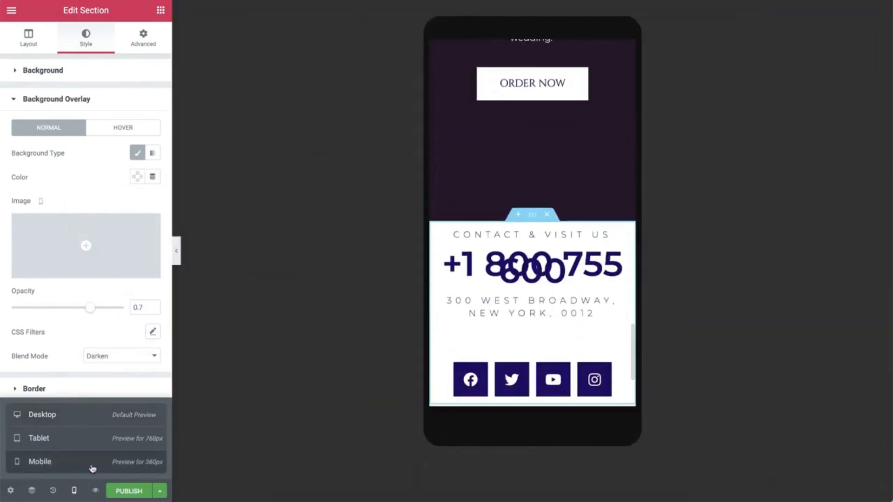
right_click(483, 335)
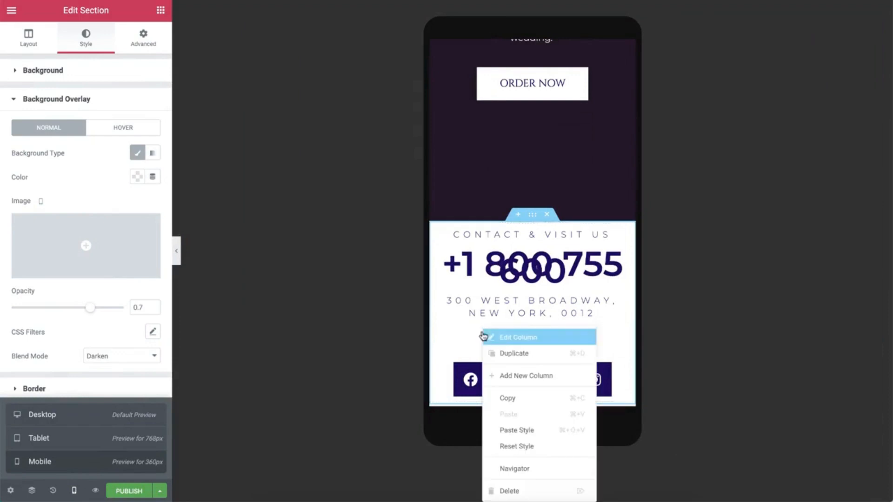
left_click(512, 468)
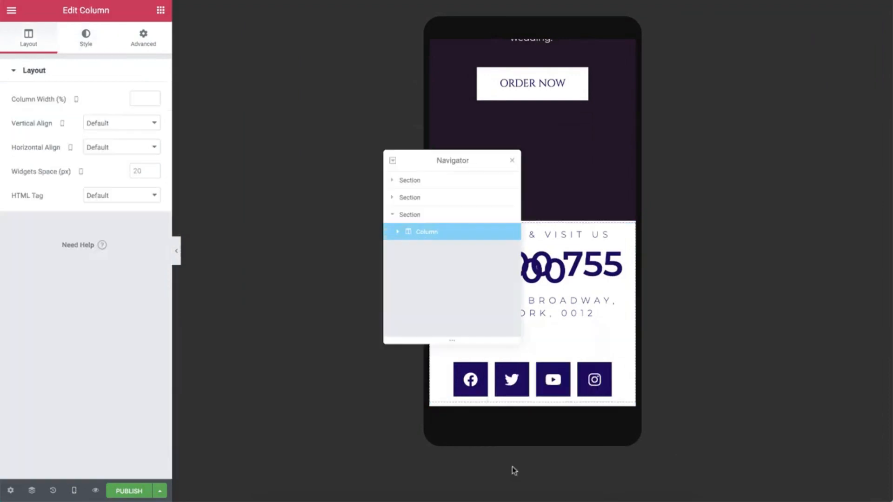
left_click_drag(420, 161, 728, 154)
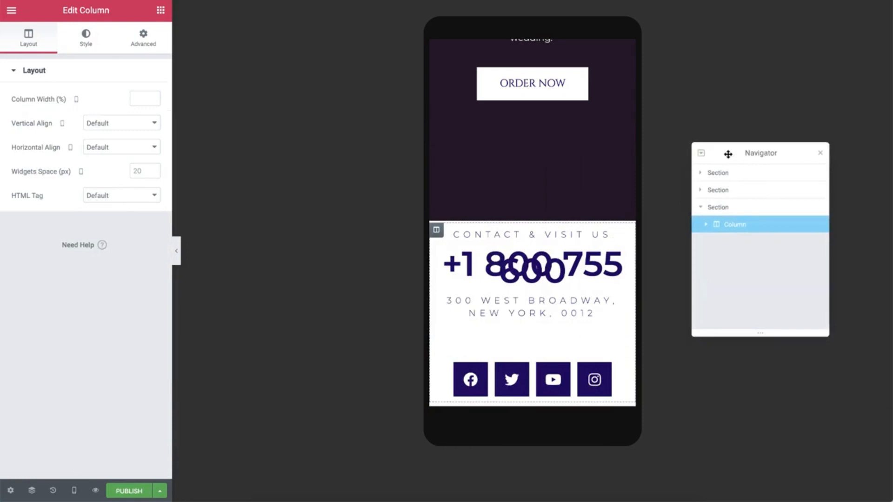
Rename the page's first section as Hero Section in the Navigator
left_click(744, 174)
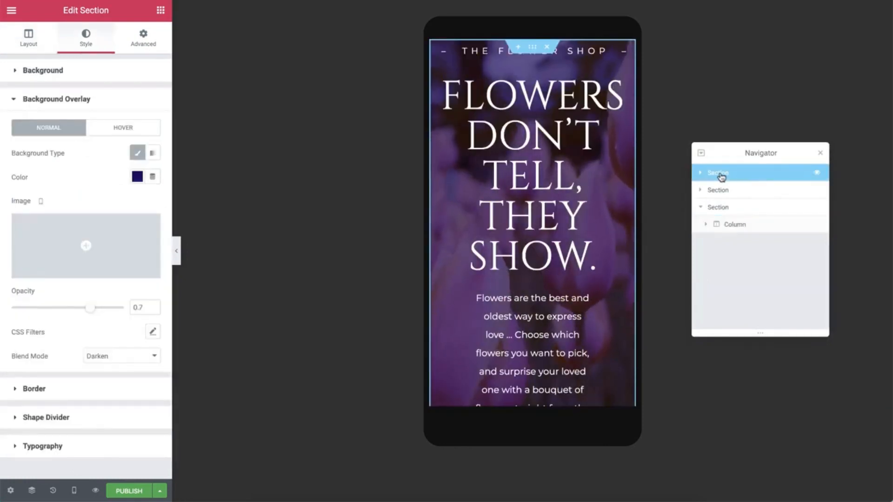
double_click(719, 173)
type("Hero Se")
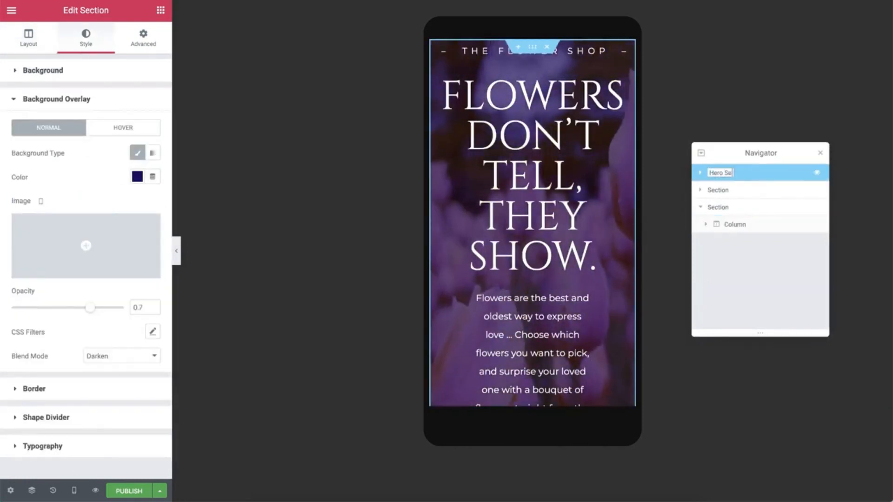
type("ction")
key("Return")
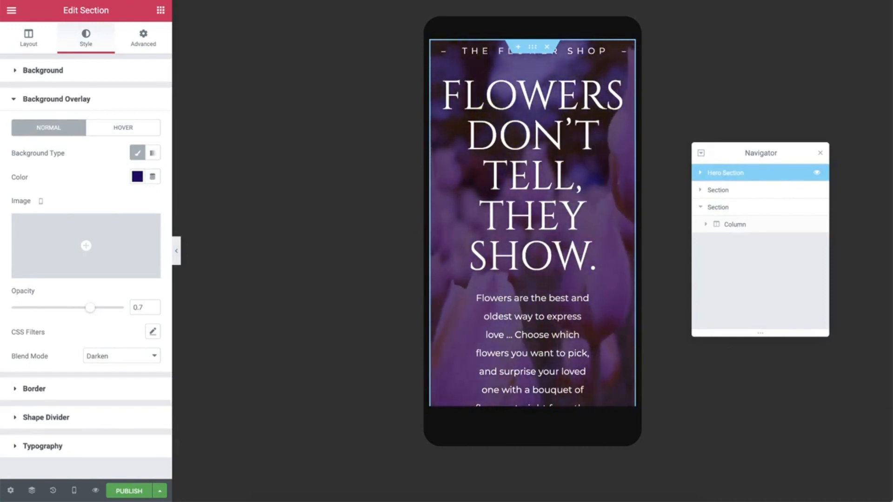
Set the mobile font size of the hero section's heading to 45 px
left_click(701, 175)
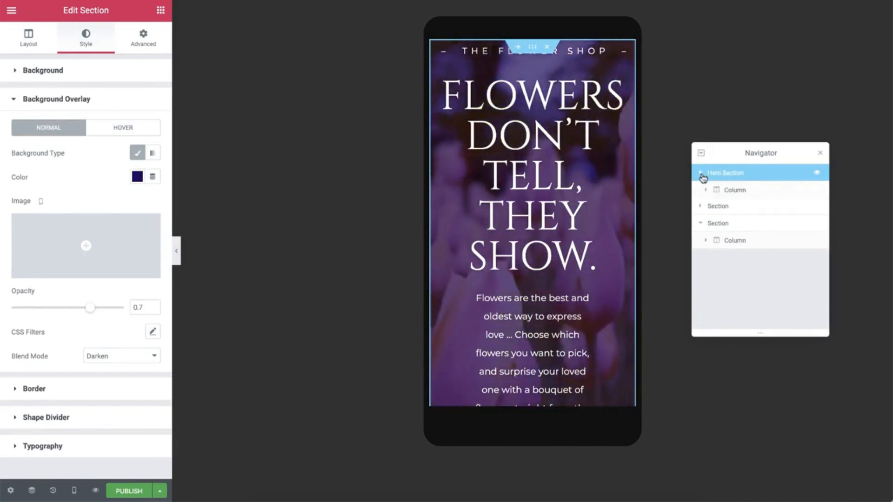
left_click(706, 190)
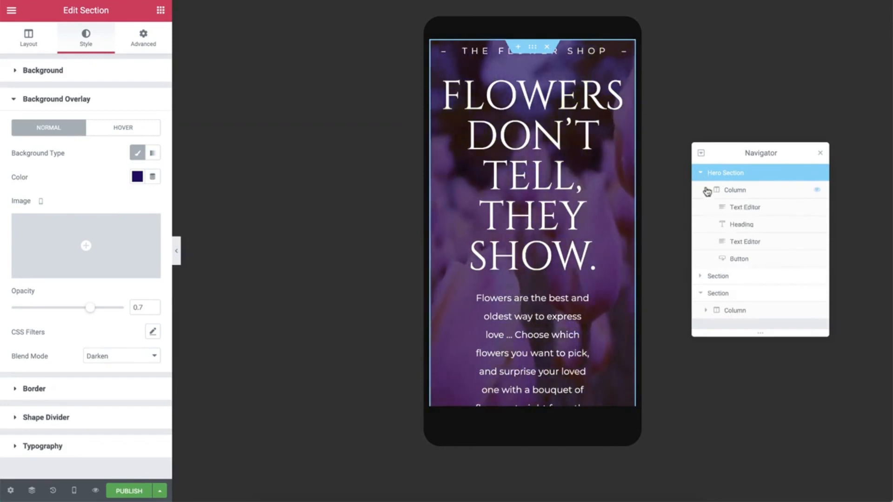
left_click(738, 225)
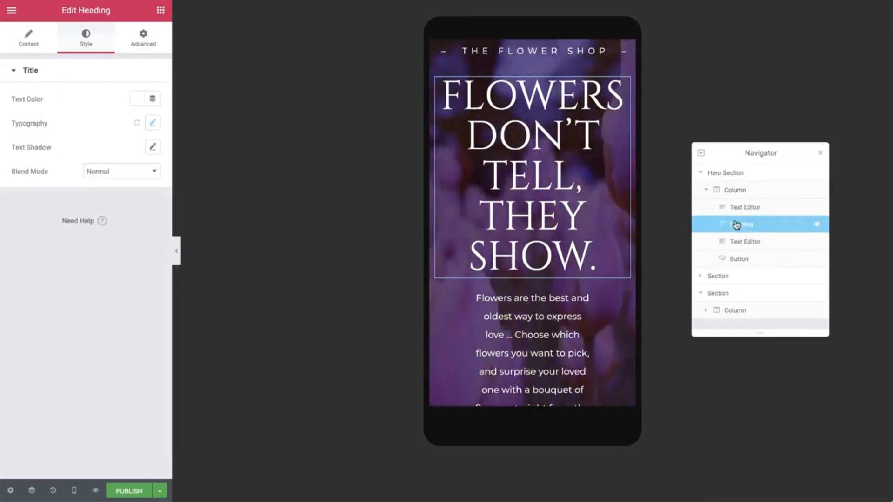
left_click(153, 124)
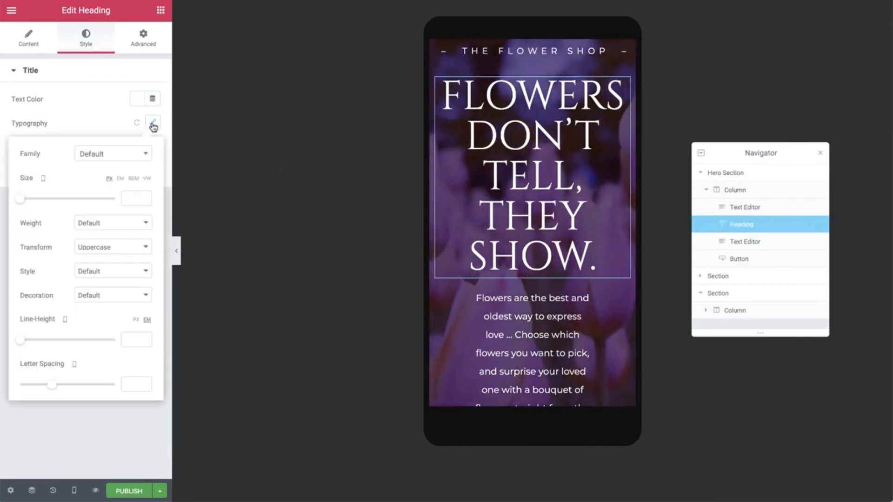
left_click(131, 199)
type("45")
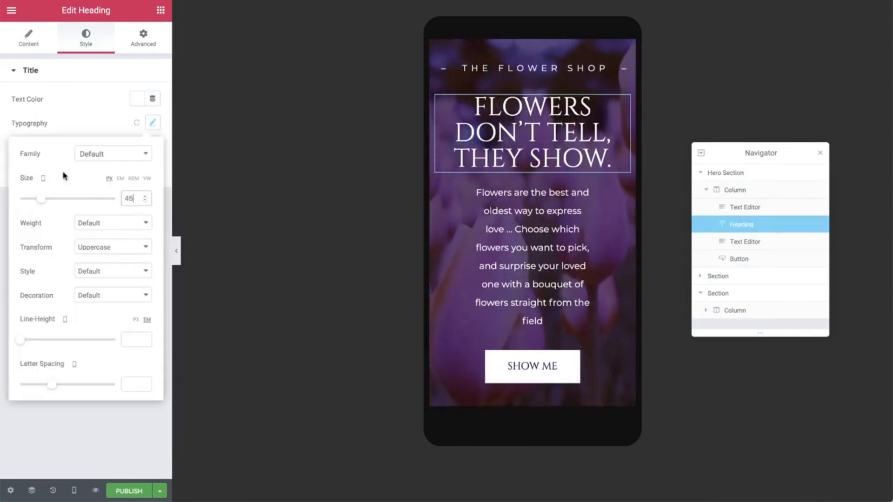
left_click(44, 179)
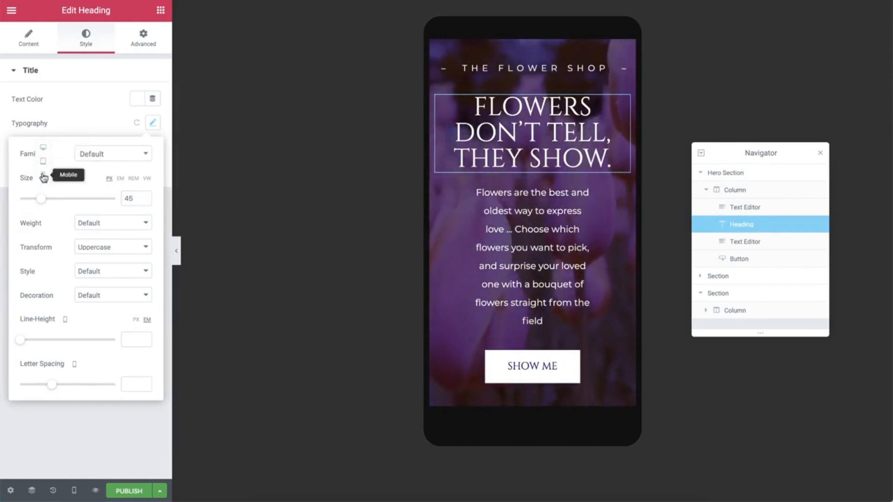
left_click(43, 178)
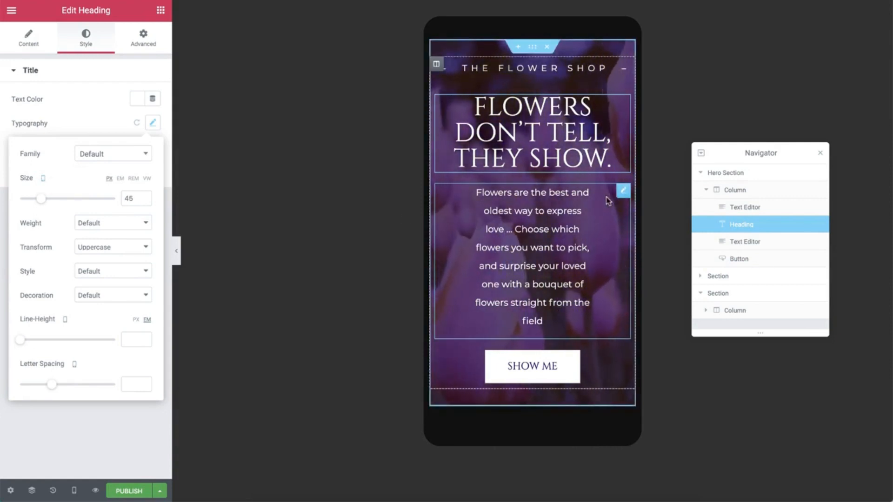
Unlink the padding of the paragraph below the hero heading and set its left and right mobile padding to 10%
left_click(624, 191)
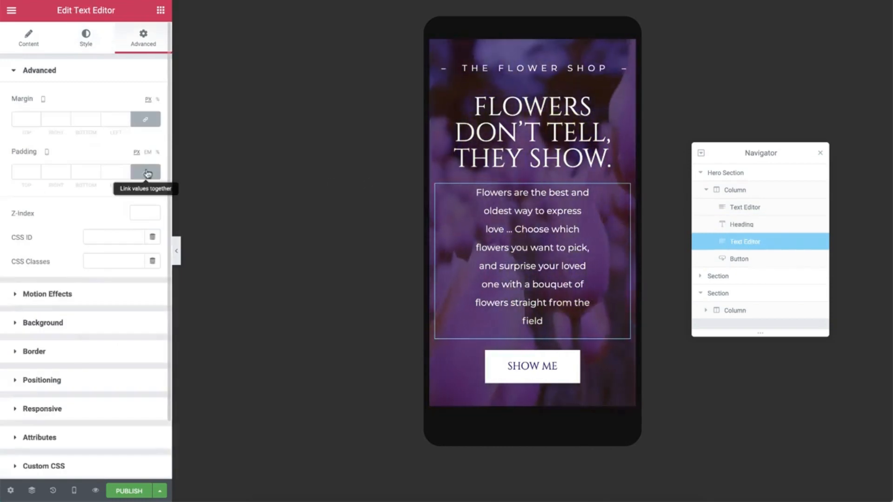
left_click(146, 172)
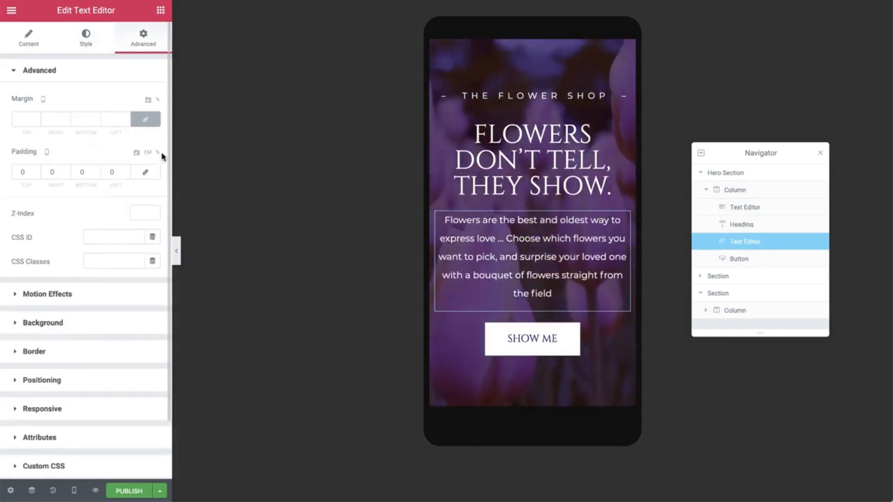
left_click(157, 153)
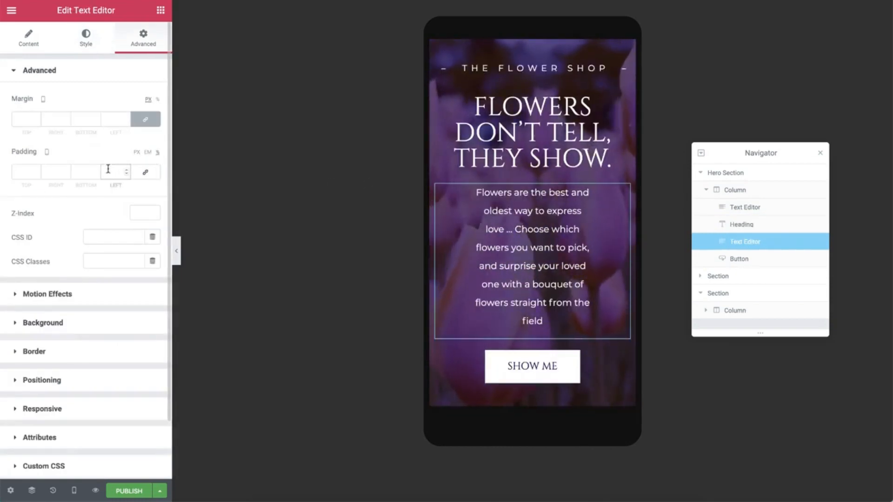
type("10")
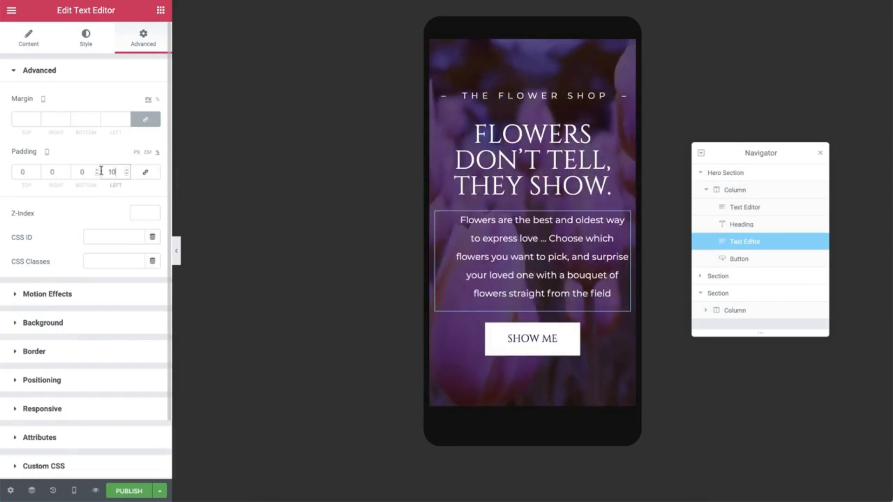
left_click_drag(62, 171, 40, 170)
type("10")
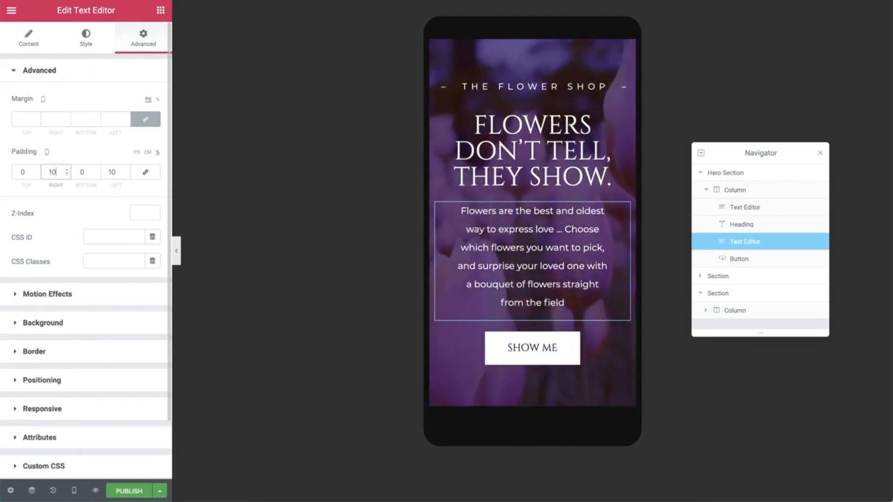
Rename the second section, which holds the flower selection, as Flowers Section in the Navigator
left_click(713, 277)
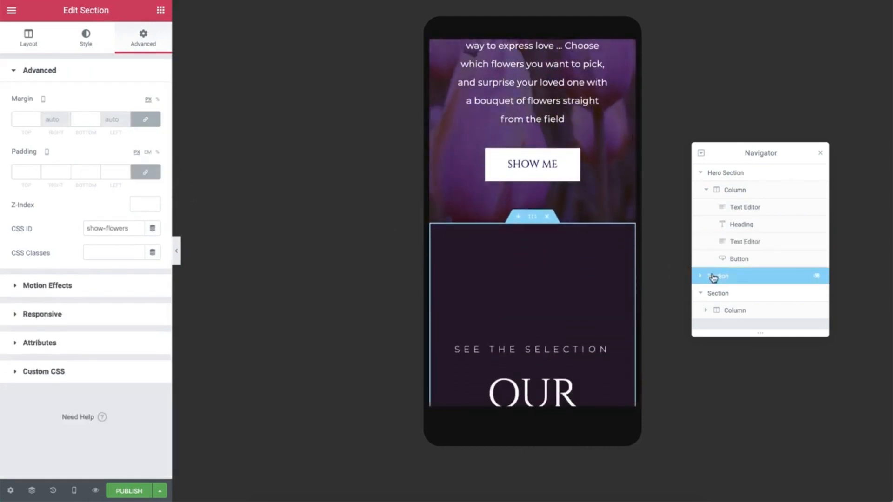
double_click(713, 278)
type("Flowers Se")
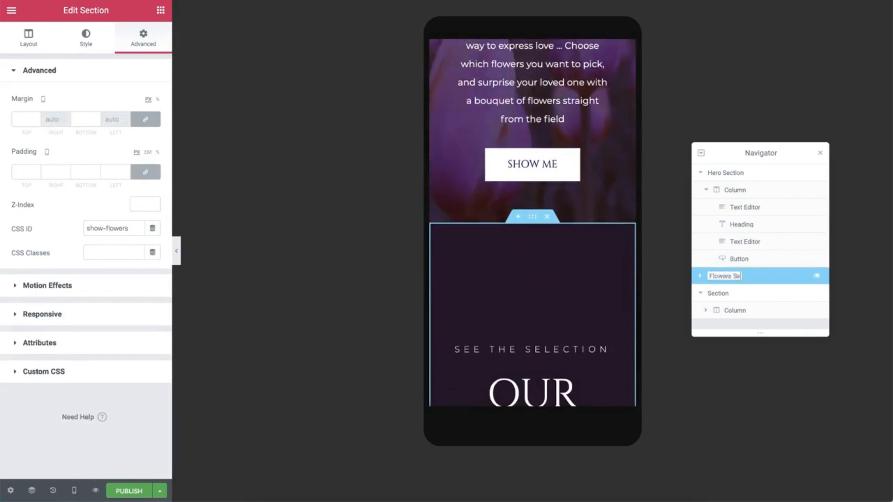
type("ction")
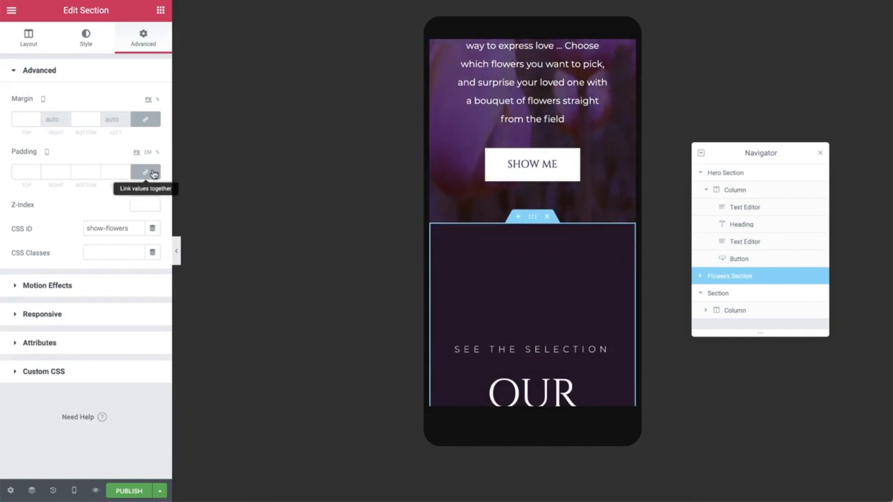
Unlink the Flowers Section's mobile padding and set the top and bottom values to 80 px
left_click(145, 172)
type("80")
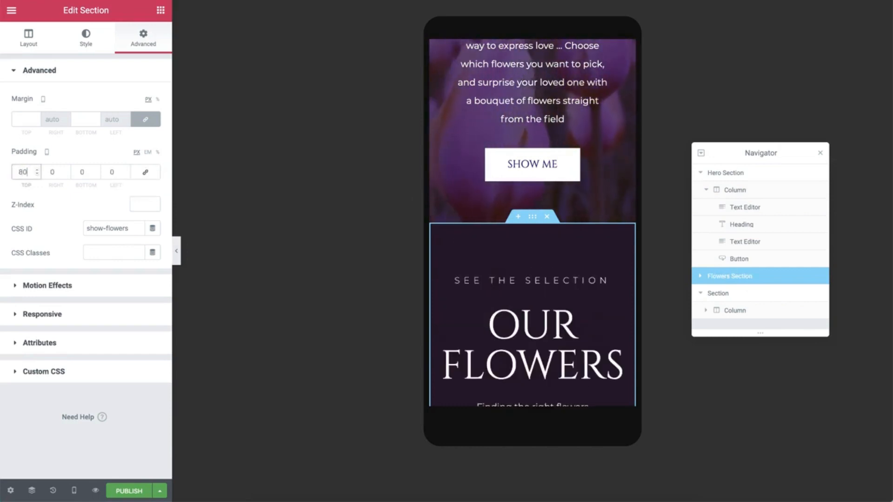
scroll(460, 268, "down", 15)
scroll(459, 267, "down", 10)
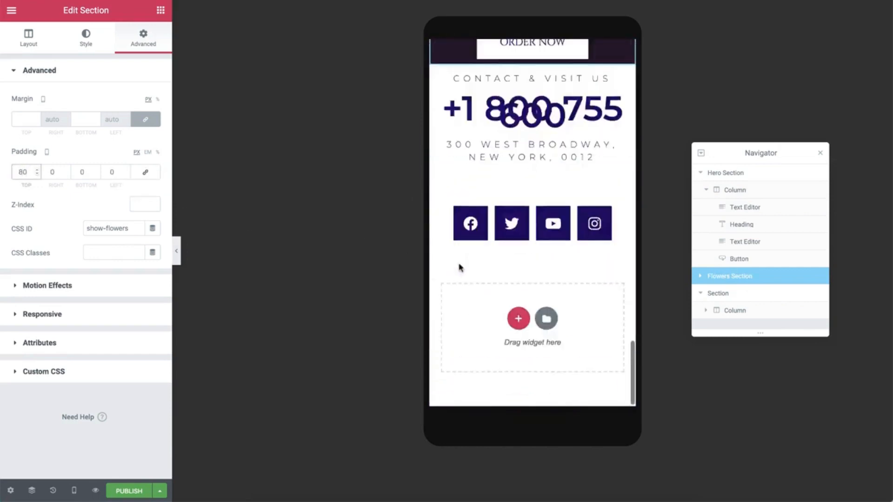
scroll(458, 265, "up", 4)
double_click(77, 175)
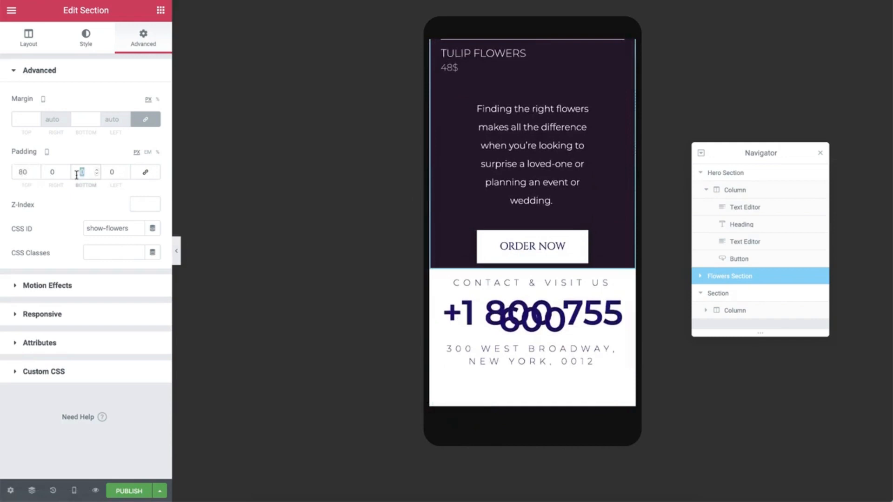
type("80")
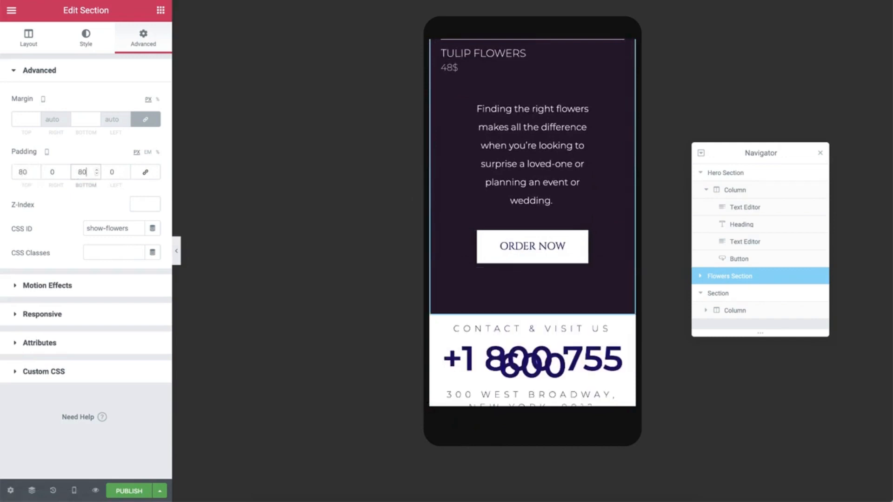
Set the mobile font size of the Our Flowers heading to 45 px
left_click(701, 276)
scroll(716, 288, "down", 2)
left_click(749, 256)
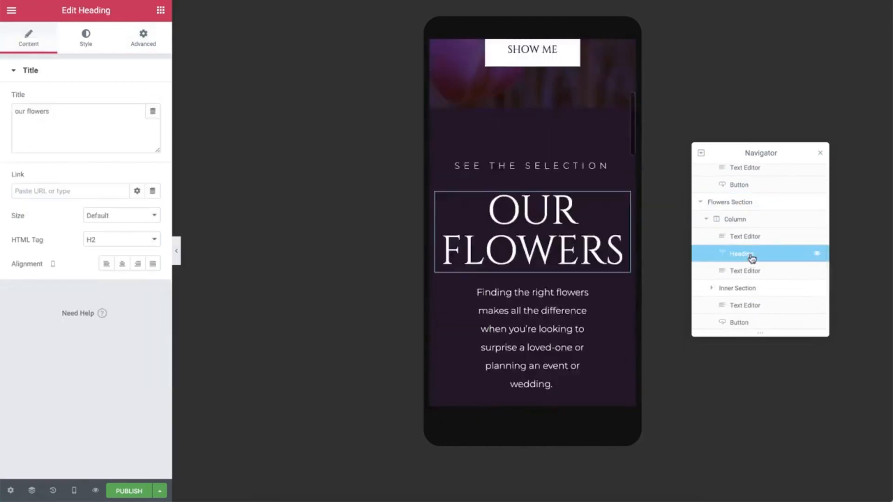
left_click(86, 49)
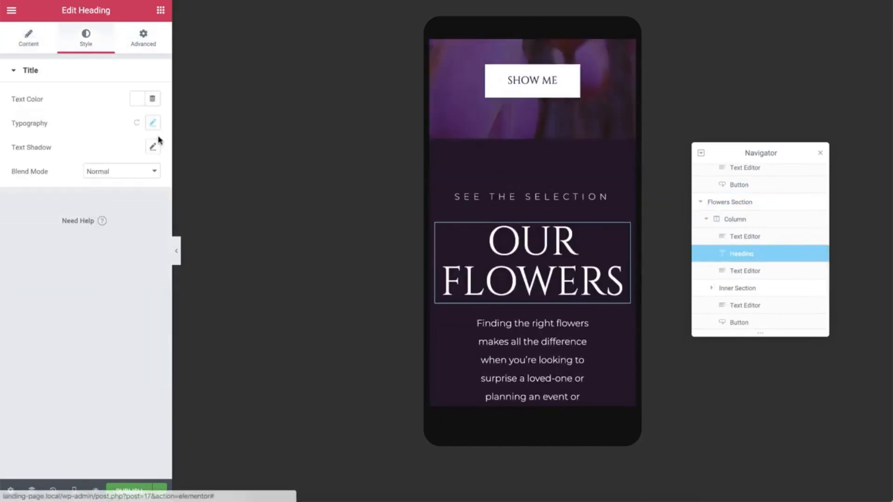
left_click(152, 122)
left_click(130, 197)
type("45")
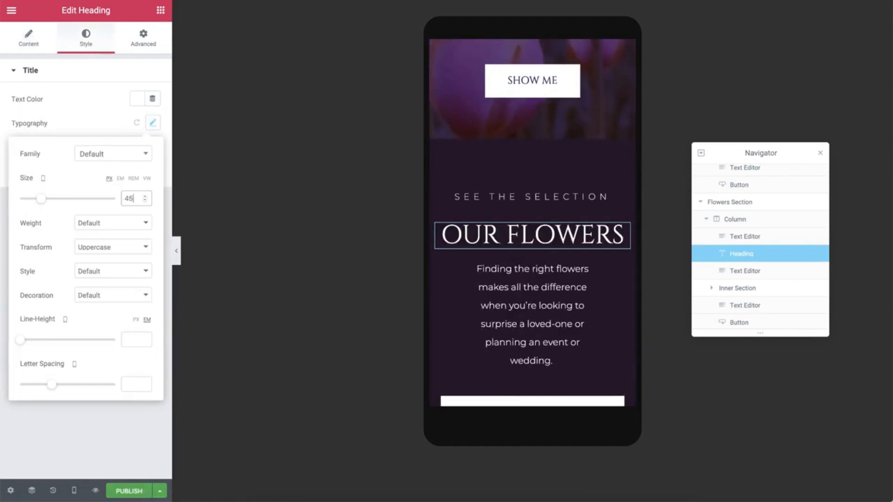
Unlink the padding of the paragraph below the Our Flowers heading and set its left and right mobile padding to 10%
left_click(623, 272)
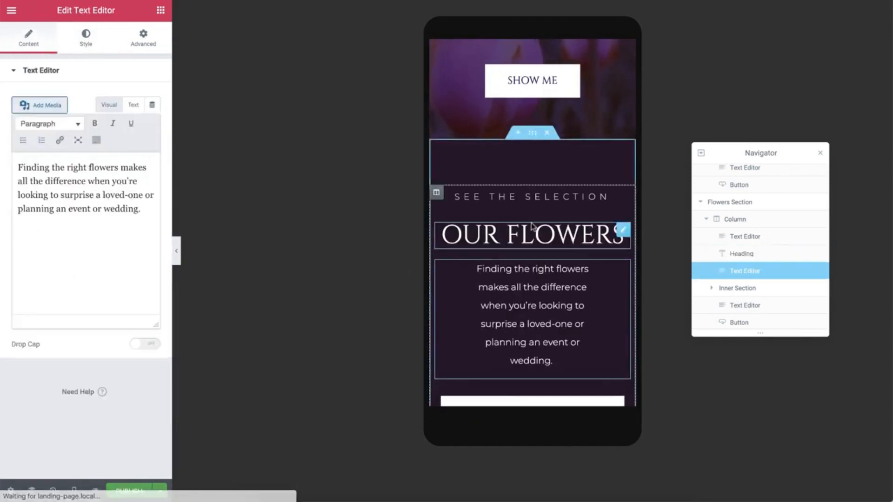
left_click(148, 41)
left_click(158, 169)
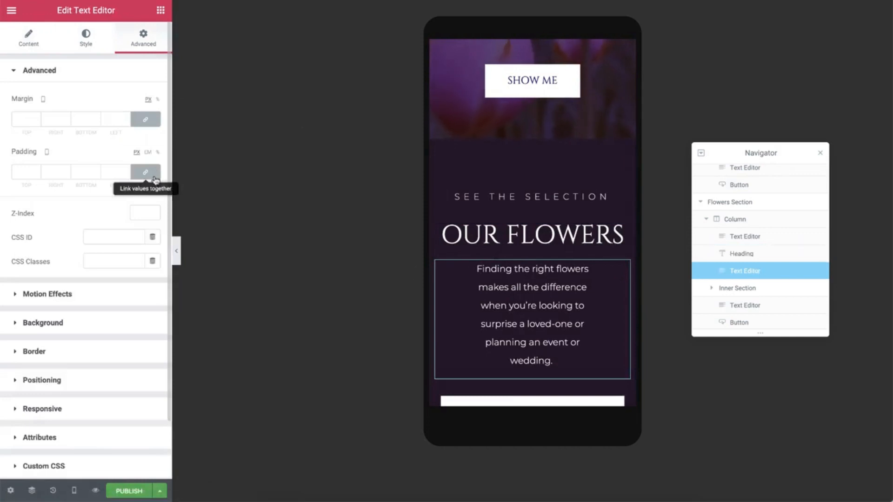
left_click(113, 171)
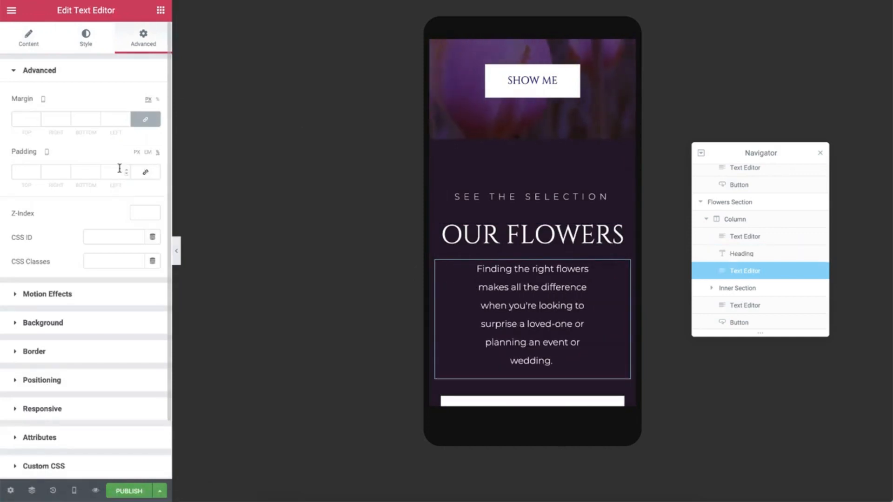
type("10")
left_click(62, 174)
type("10")
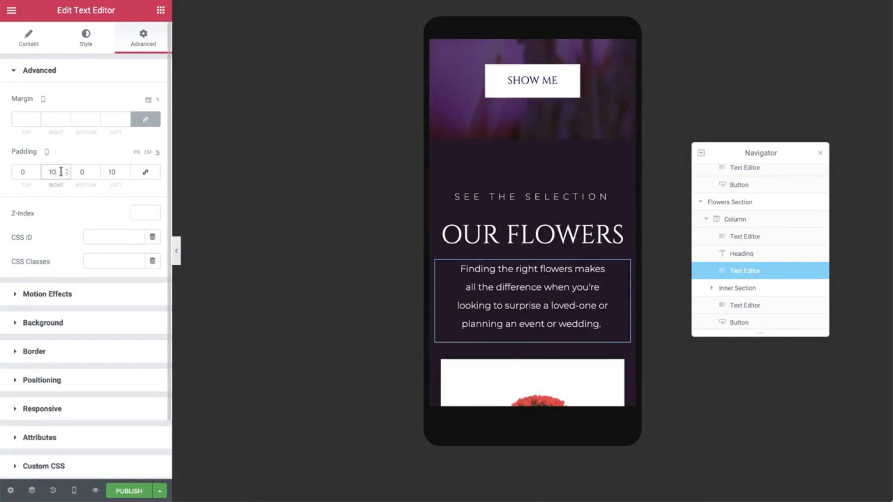
Set the mobile padding of the paragraph above the Order Now button to 10% on all sides
left_click(751, 306)
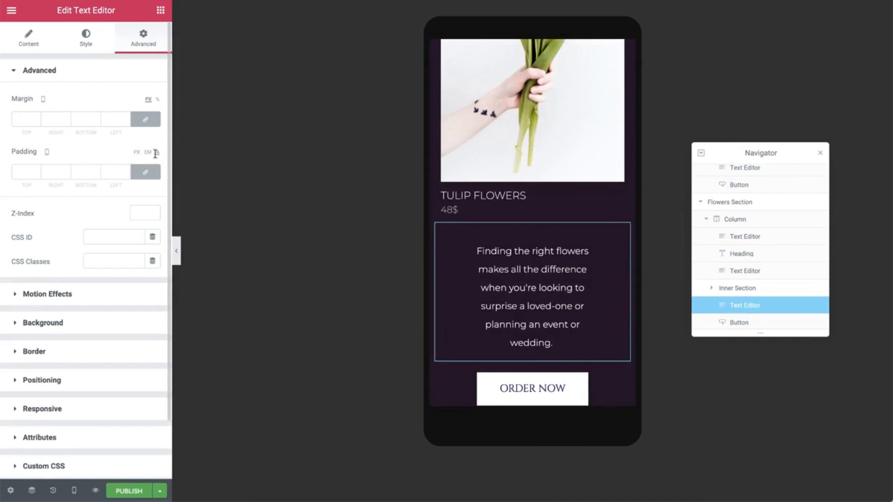
left_click(22, 172)
type("10")
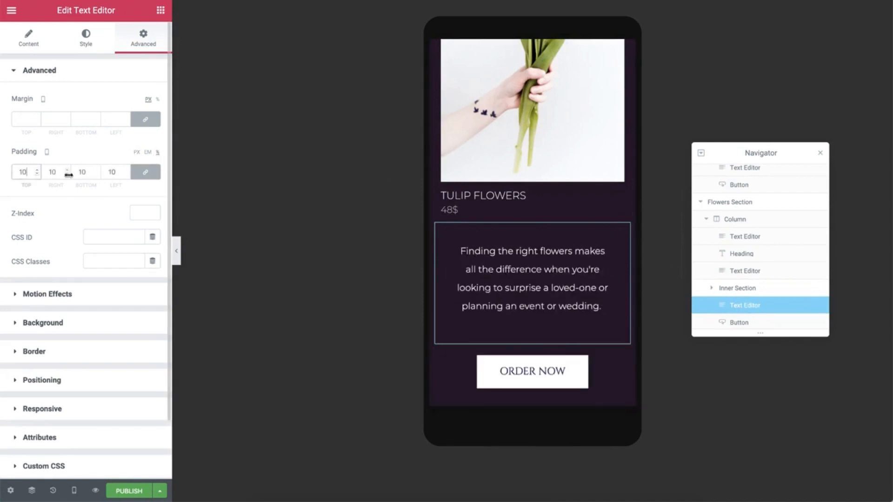
Rename the last section as Contact Section in the Navigator
scroll(731, 295, "down", 1)
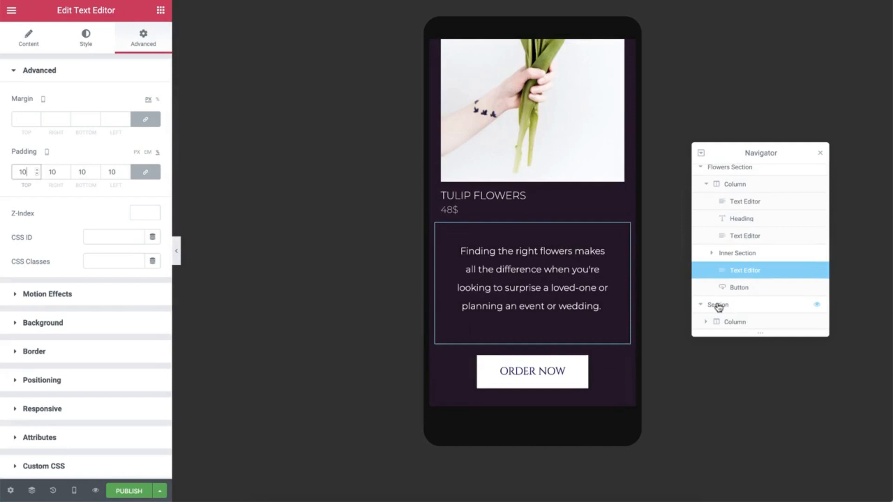
left_click(719, 306)
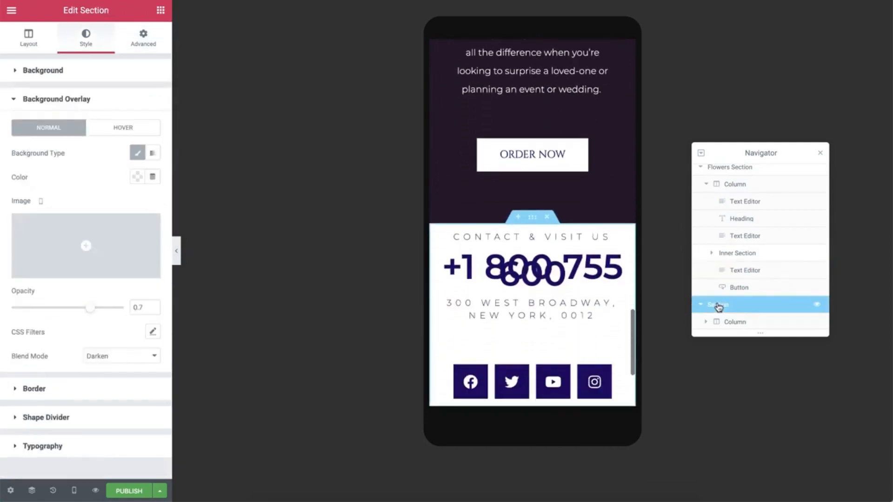
double_click(719, 305)
type("Contact")
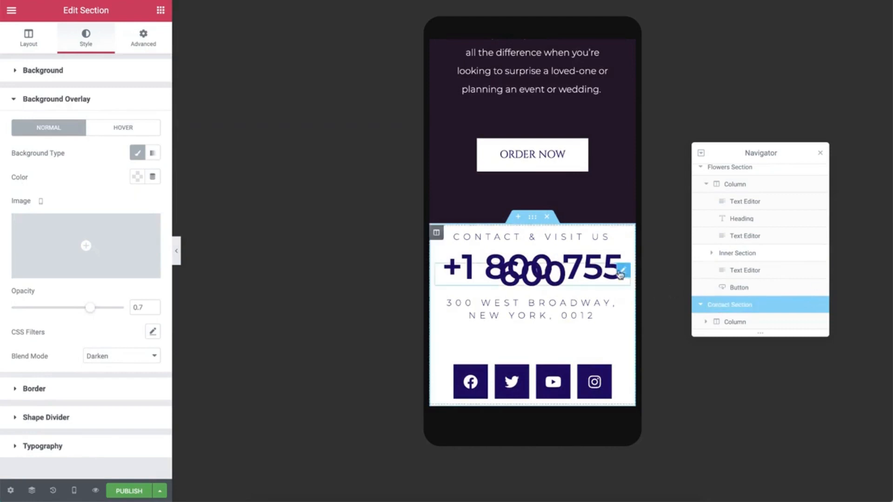
Set the mobile font size of the phone number text in the contact section to 35 px
left_click(621, 272)
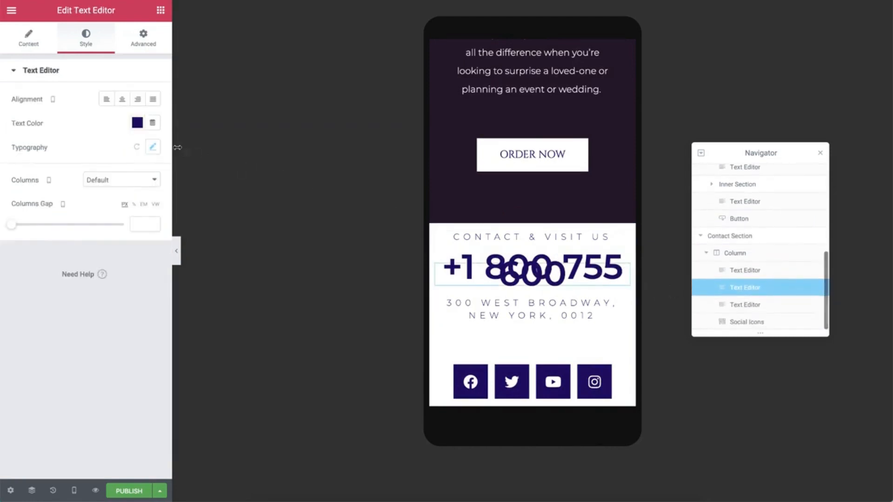
left_click(151, 148)
left_click(131, 222)
type("35")
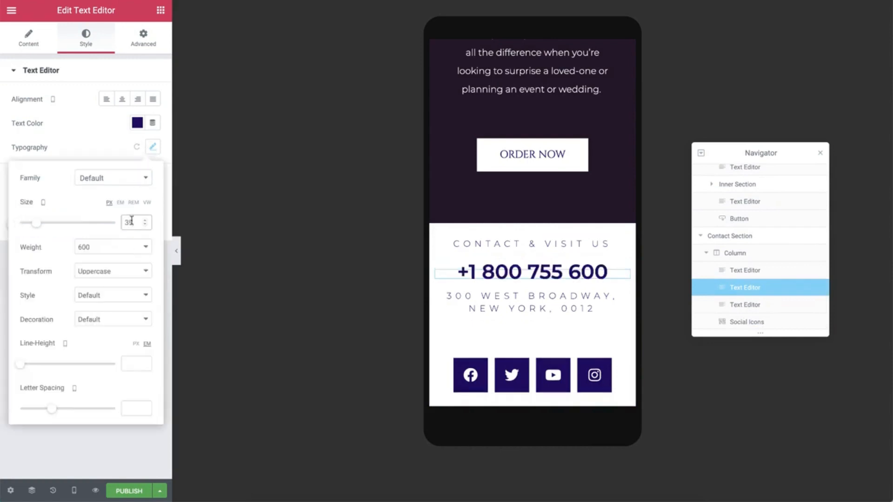
Unlink the Contact Section's mobile padding and set its top and bottom values to 80 px
left_click(746, 242)
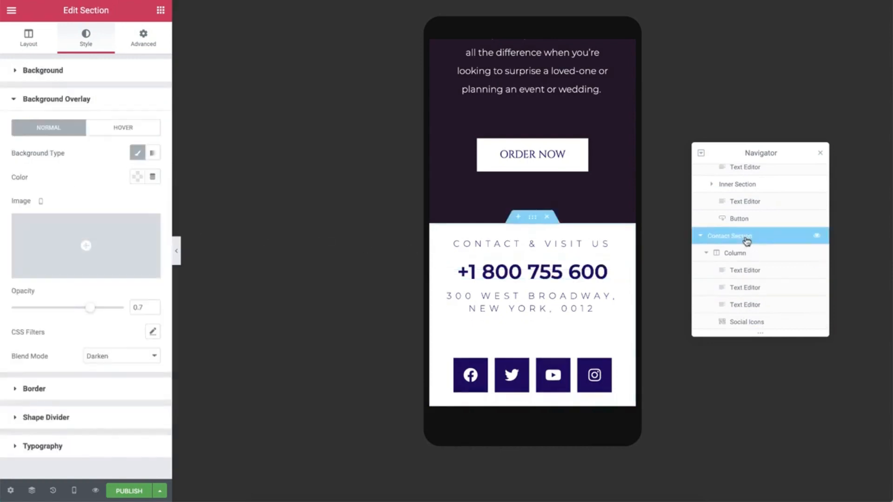
left_click(145, 52)
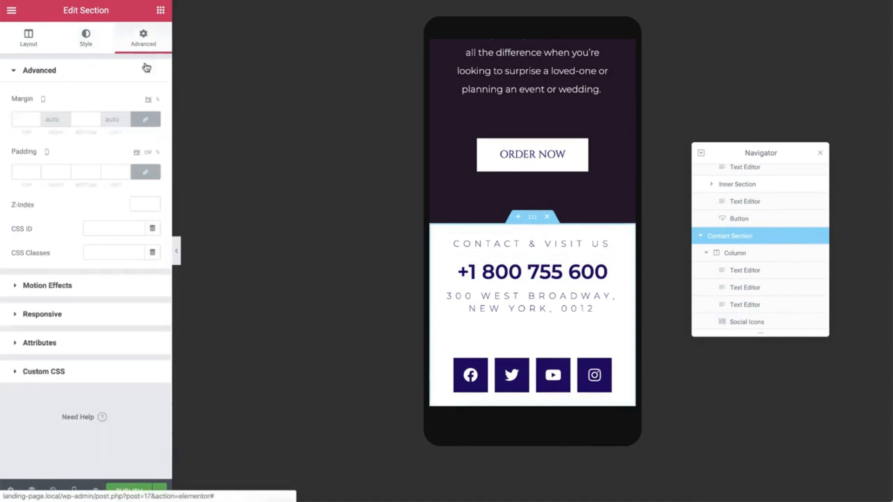
left_click(145, 172)
left_click(32, 172)
type("80")
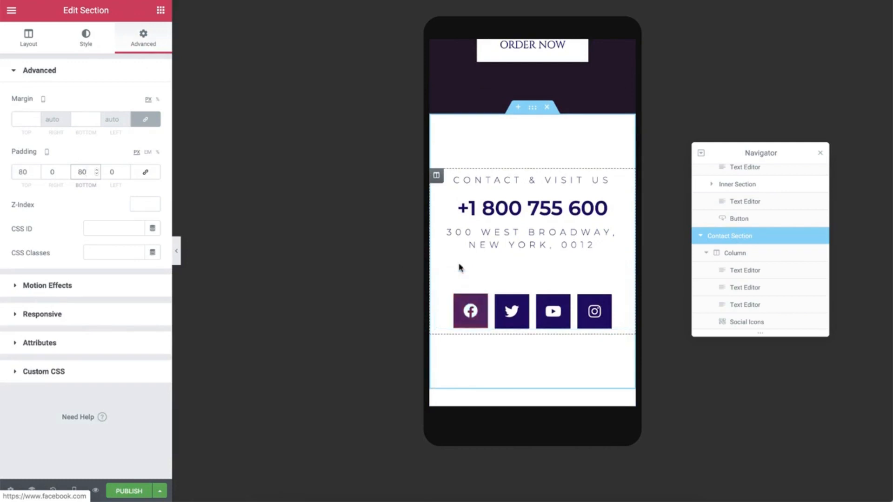
Add a column to the Contact Section and place an Image widget in it with the red carnations photo from the media library
right_click(436, 179)
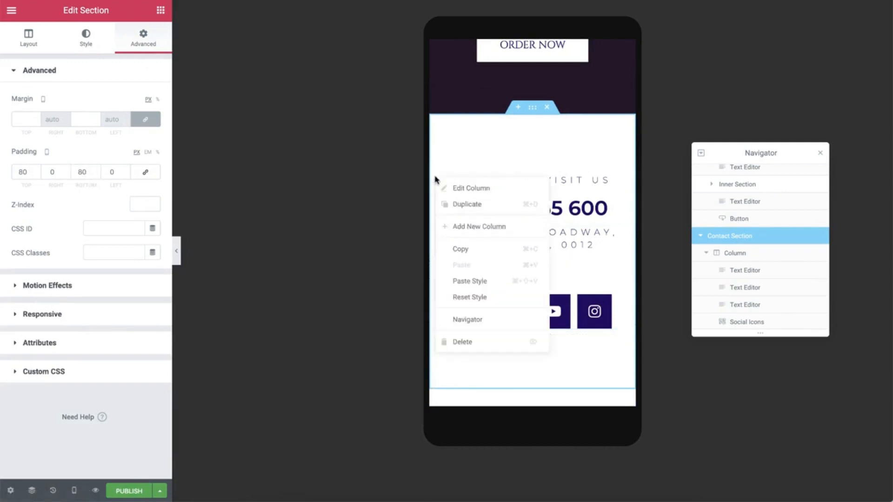
left_click(456, 226)
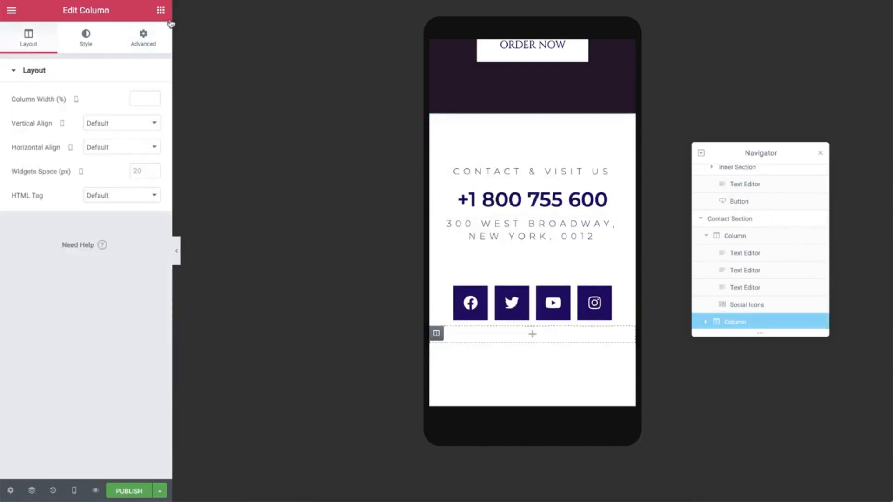
left_click(160, 10)
left_click_drag(51, 170, 498, 339)
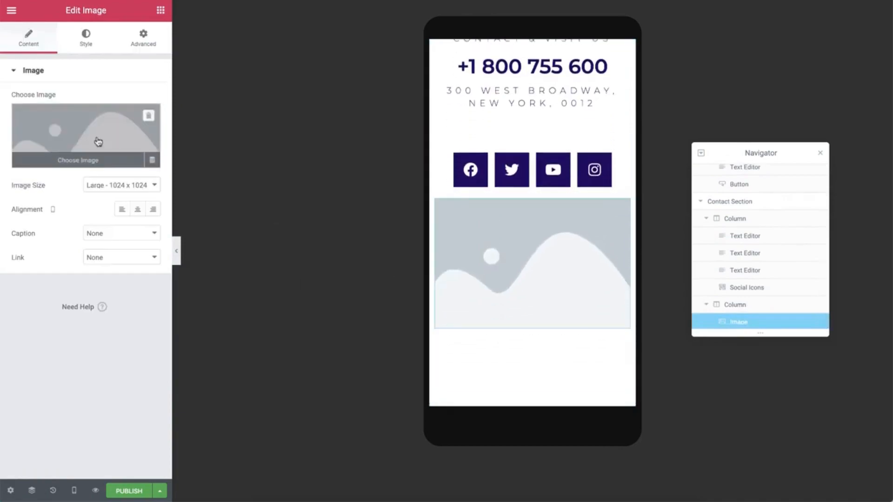
left_click(98, 142)
left_click(243, 157)
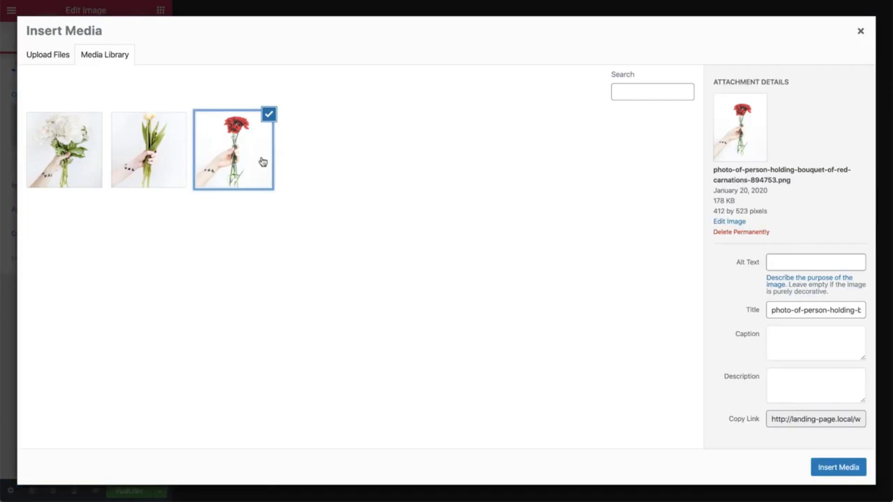
left_click(835, 468)
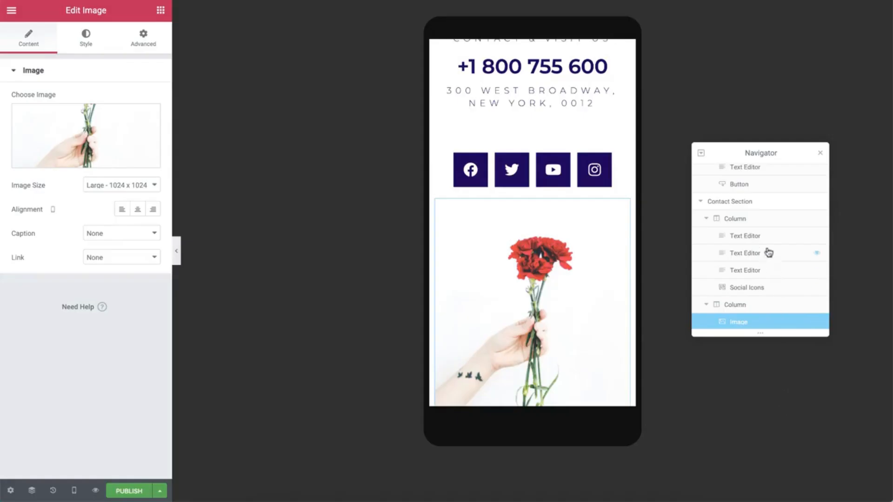
Turn on Reverse Columns (Mobile) for the Contact Section
left_click(728, 205)
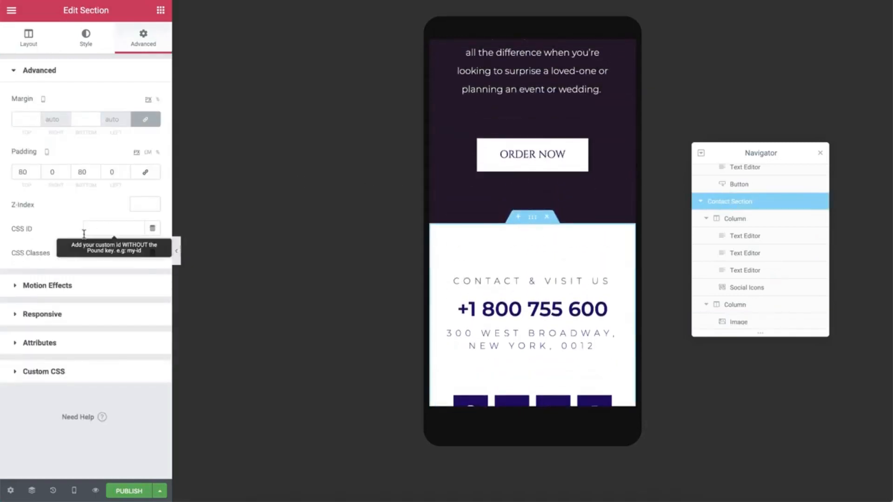
left_click(60, 315)
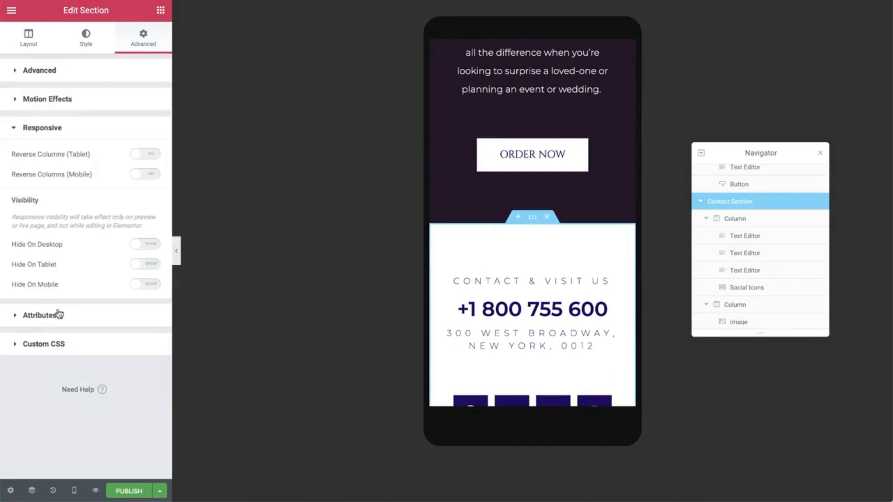
left_click(158, 177)
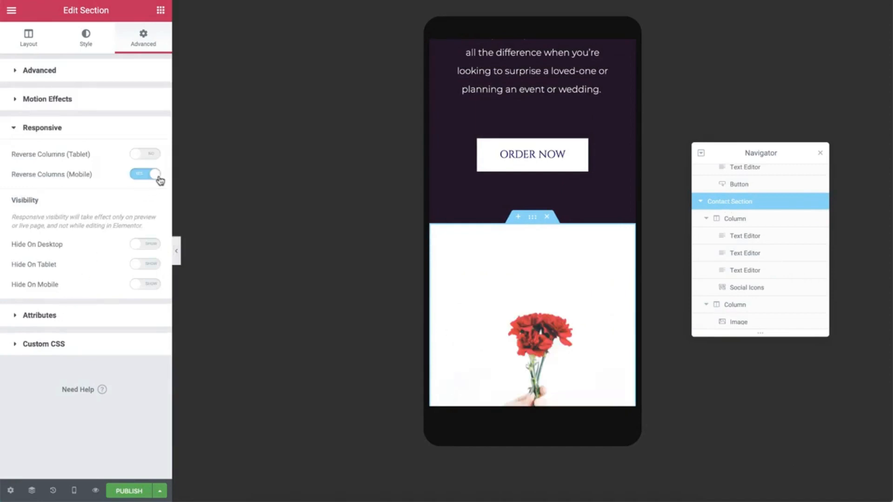
scroll(480, 296, "down", 4)
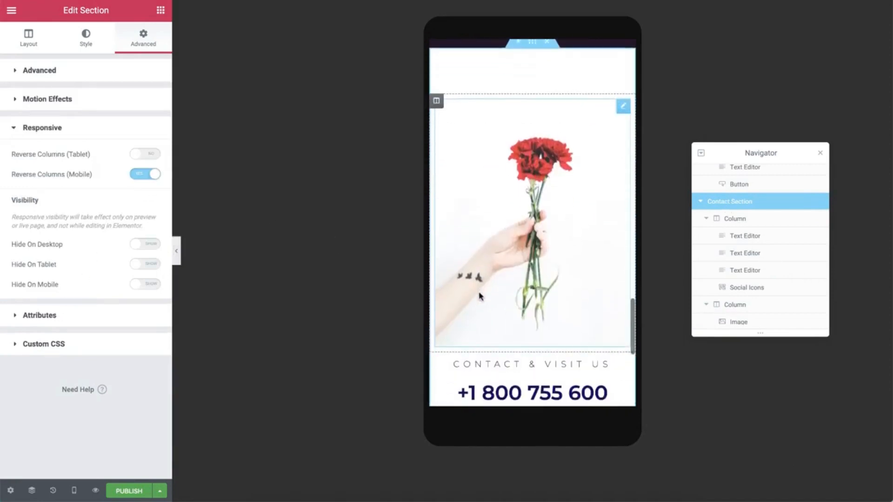
left_click(140, 177)
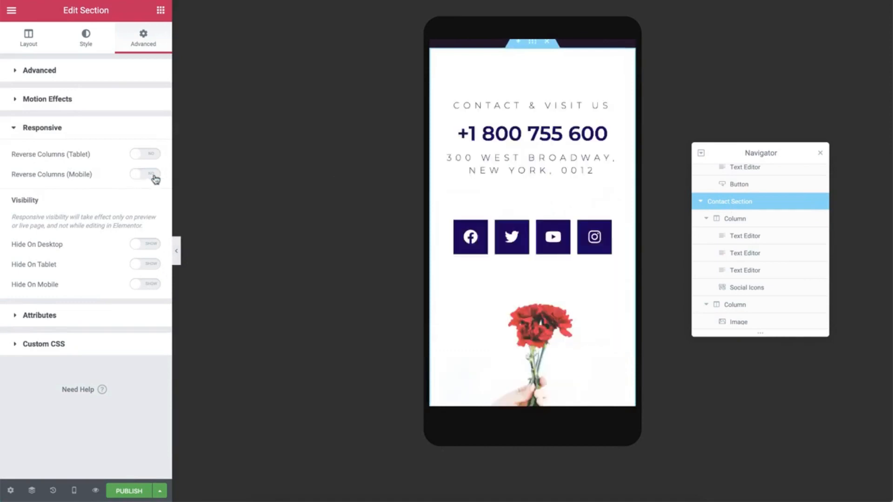
left_click(155, 180)
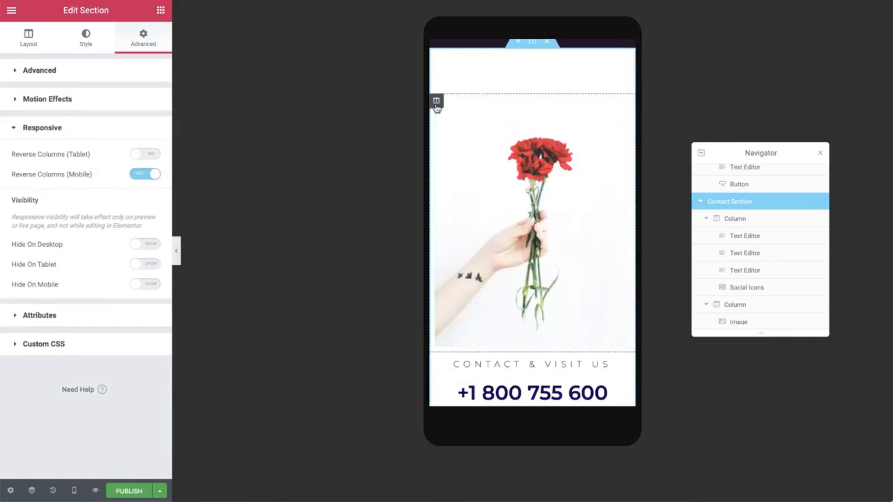
Set the carnation image column to be hidden on mobile and preview the contact section without the editing panel
left_click(436, 102)
left_click(156, 41)
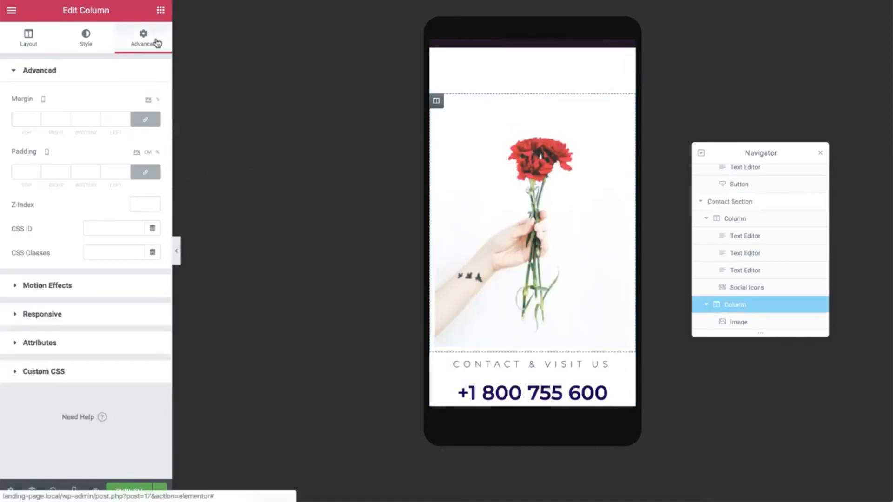
left_click(95, 312)
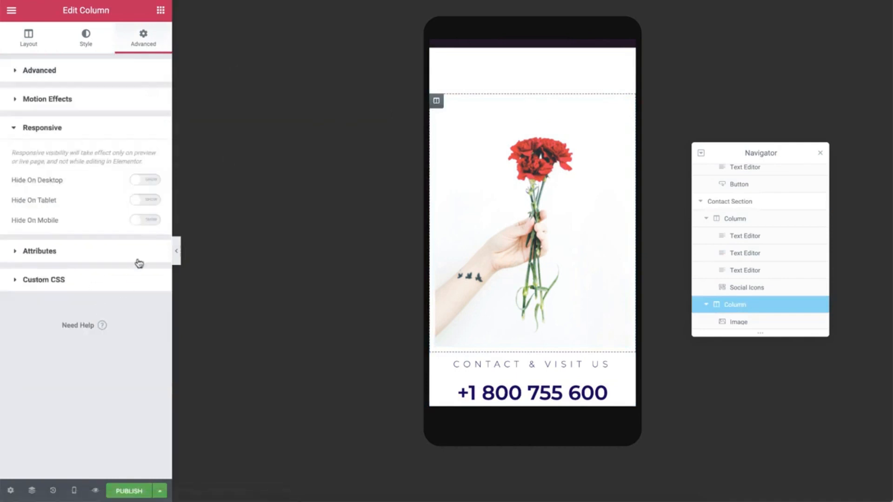
left_click(154, 220)
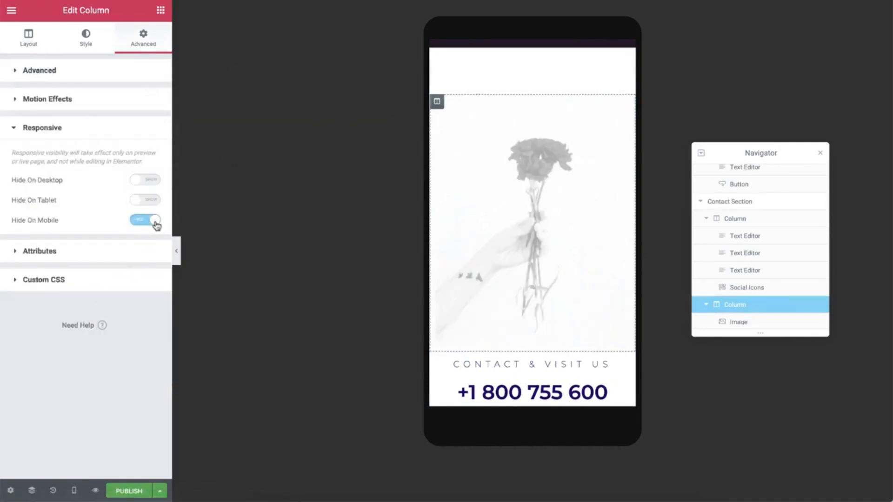
left_click(178, 259)
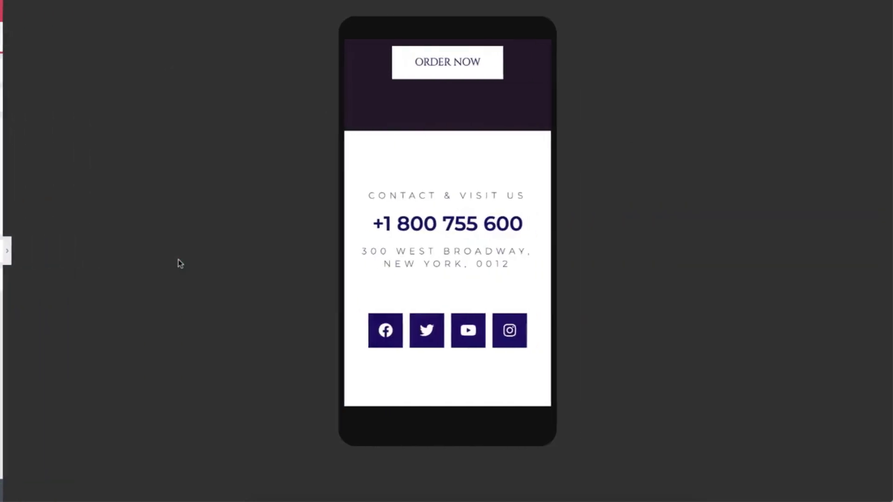
left_click(4, 251)
Delete the carnation image column from the Contact Section and collapse that section in the Navigator
right_click(437, 101)
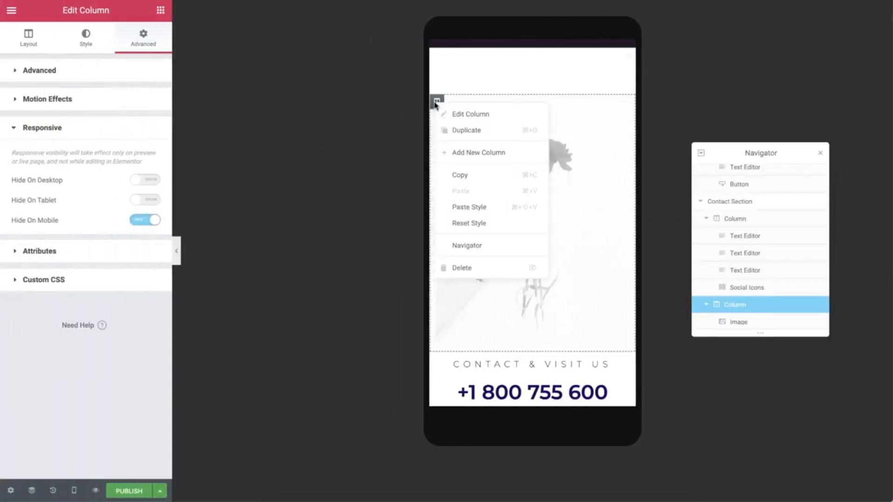
left_click(483, 267)
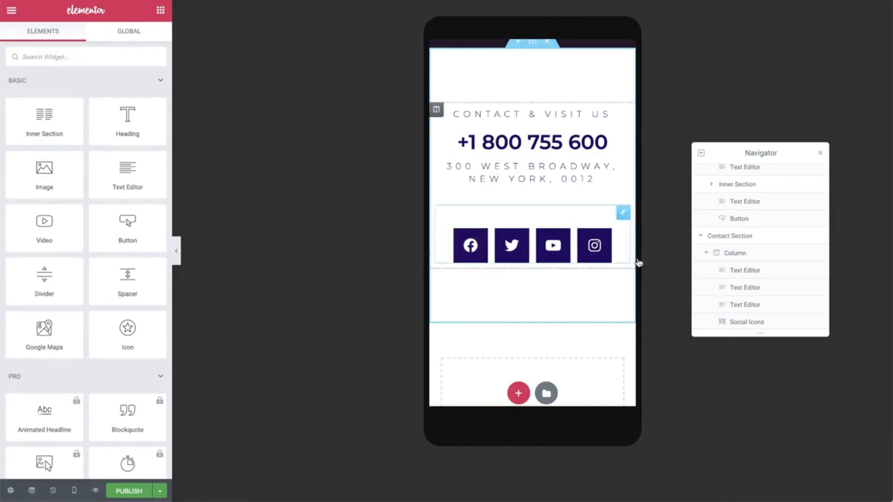
left_click(701, 237)
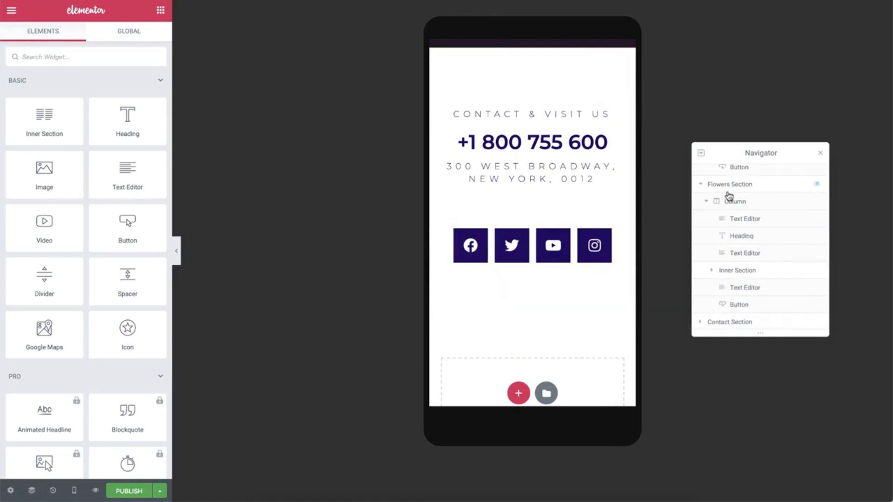
Set the mobile width of the Poppy Flowers column in the Flowers Section's inner section to 50%
left_click(704, 185)
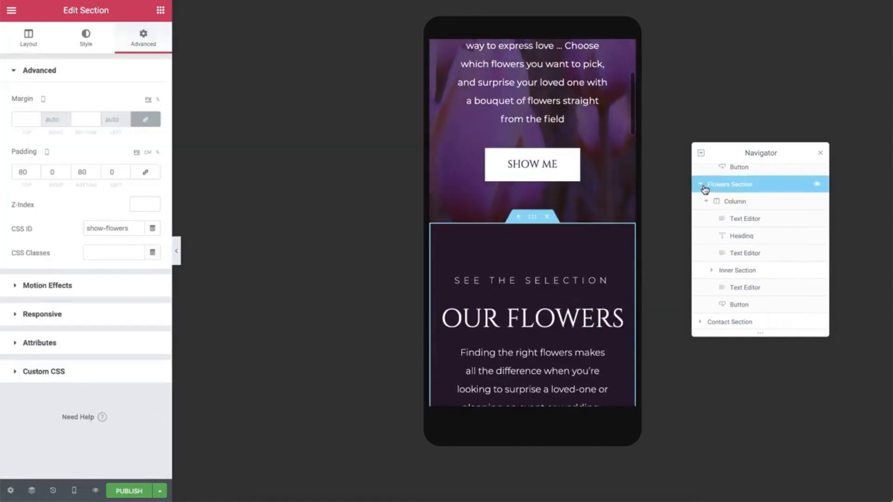
left_click(741, 272)
left_click(714, 272)
left_click(735, 237)
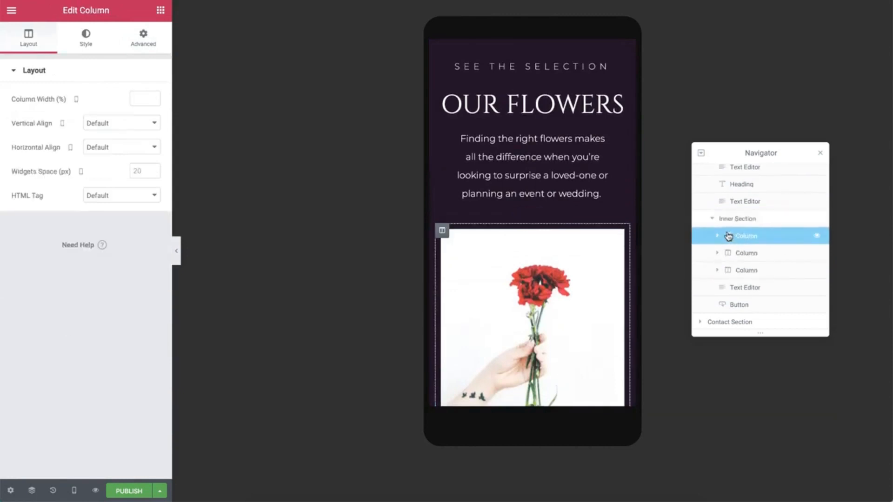
left_click(142, 97)
type("50")
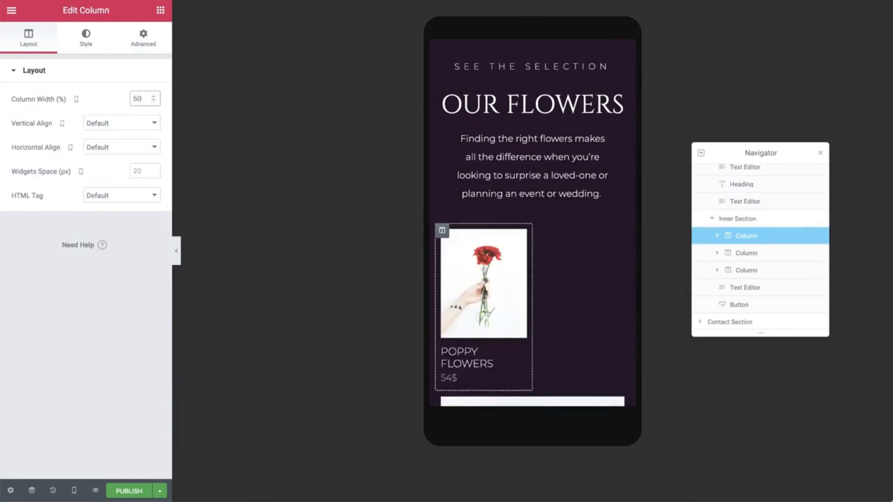
Set the mobile width of the Peaceful Hug column to 50%
left_click(732, 257)
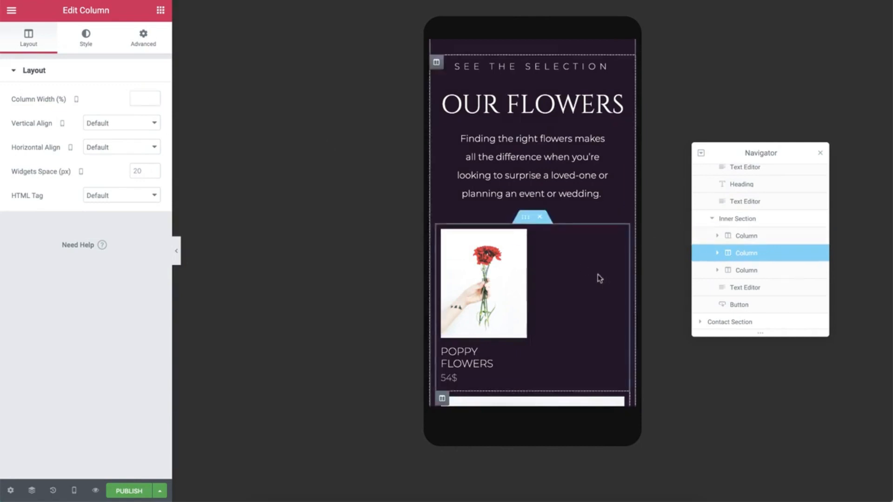
scroll(598, 278, "down", 2)
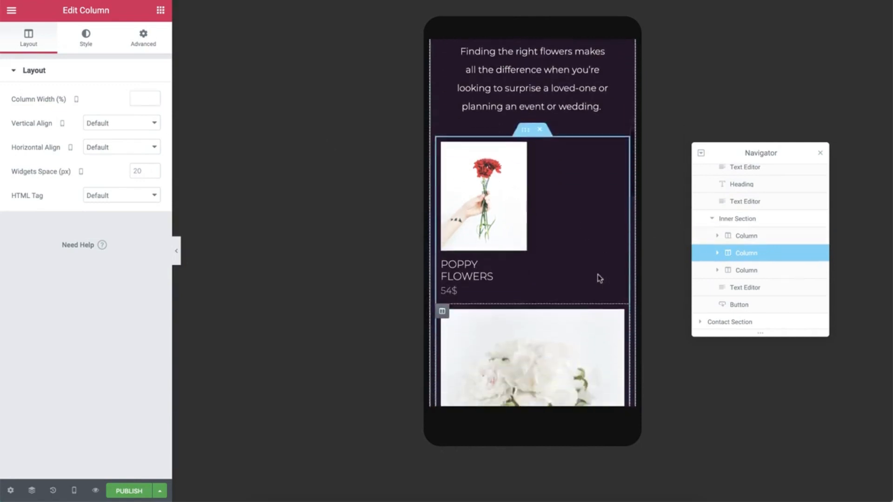
left_click(133, 95)
type("50")
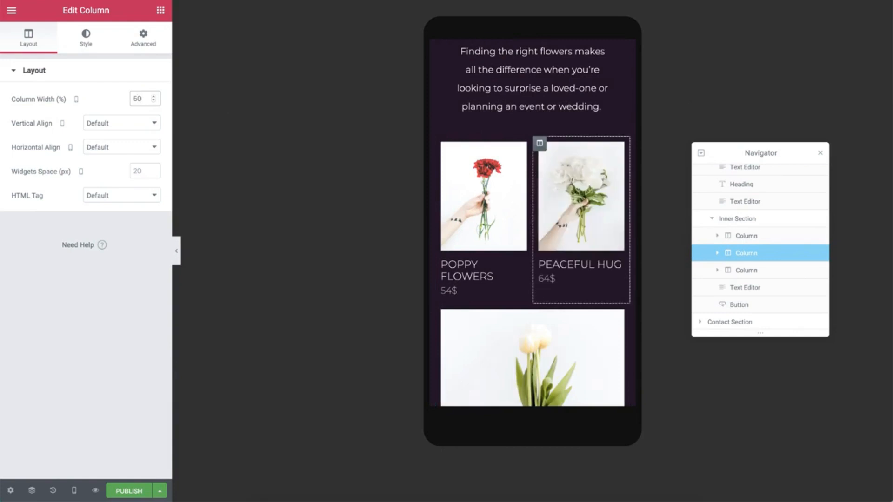
Clear the mobile column widths of the Peaceful Hug and Poppy Flowers columns
key("BackSpace")
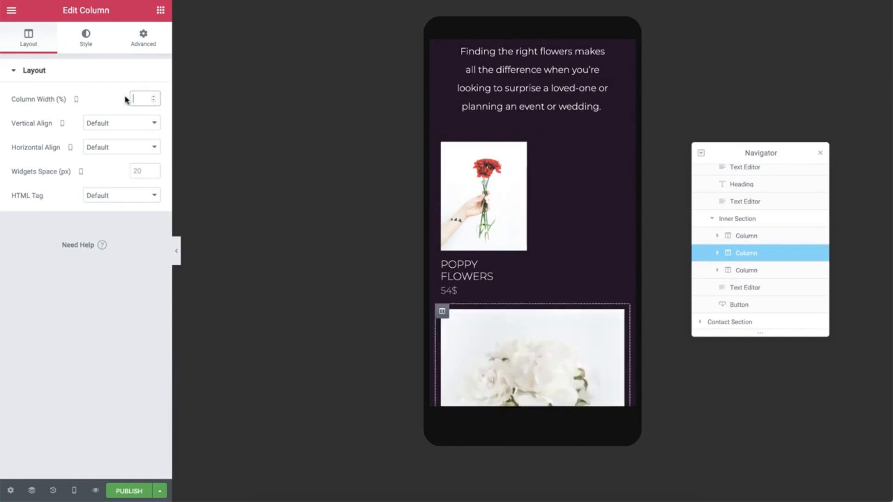
left_click(443, 145)
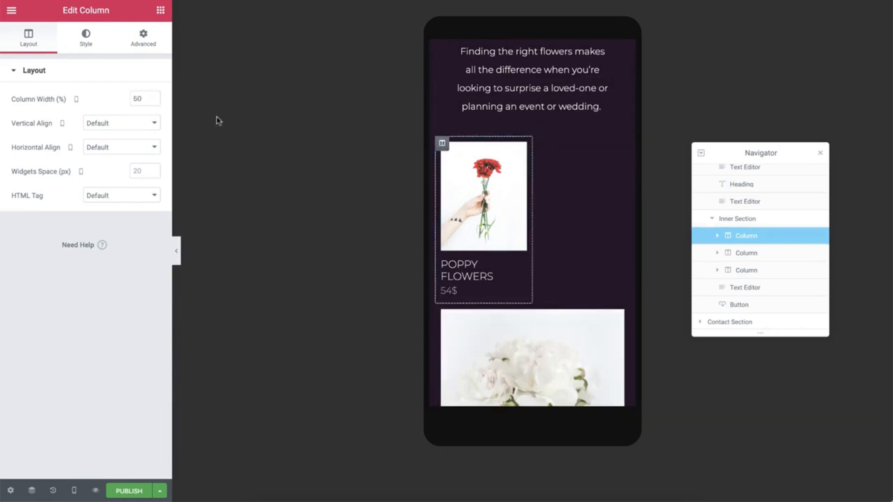
key("BackSpace")
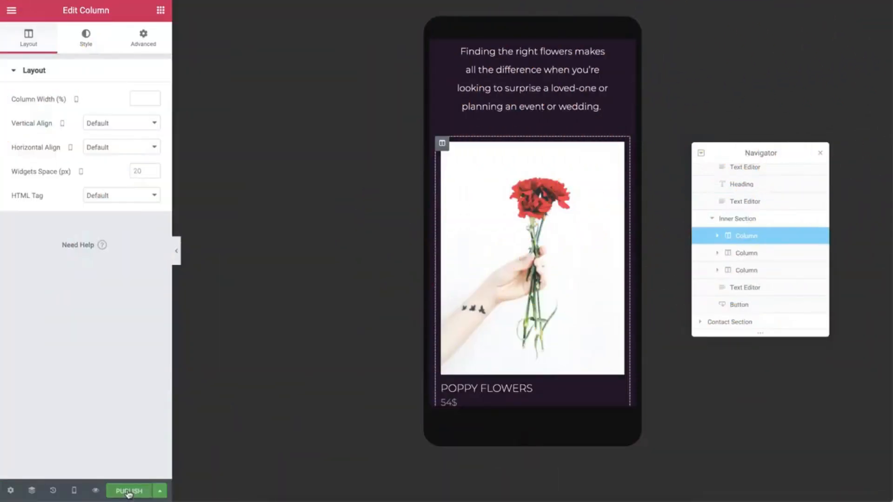
Publish the landing page and look through the live version down to its end
left_click(129, 492)
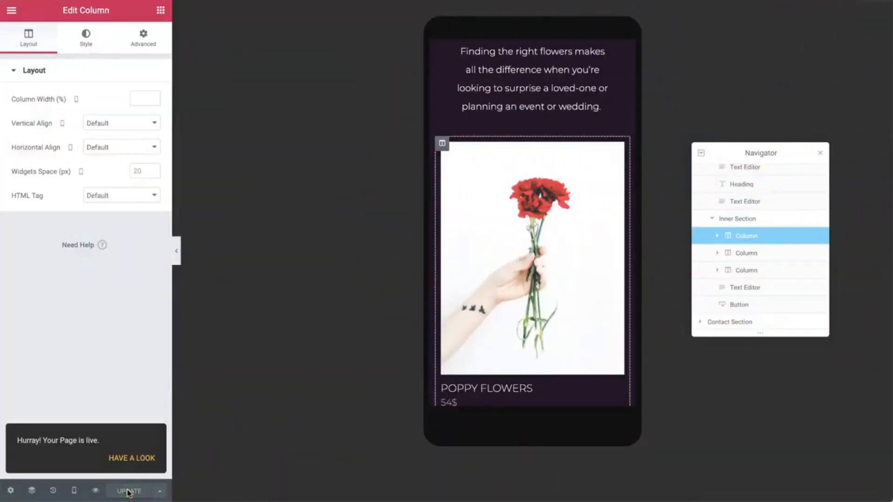
left_click(135, 458)
scroll(447, 251, "down", 3)
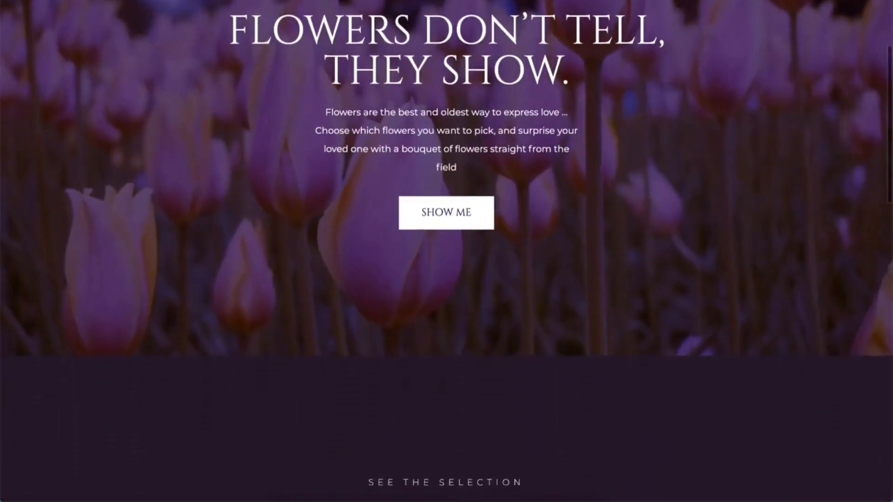
scroll(446, 252, "down", 8)
scroll(446, 251, "down", 9)
scroll(446, 251, "down", 3)
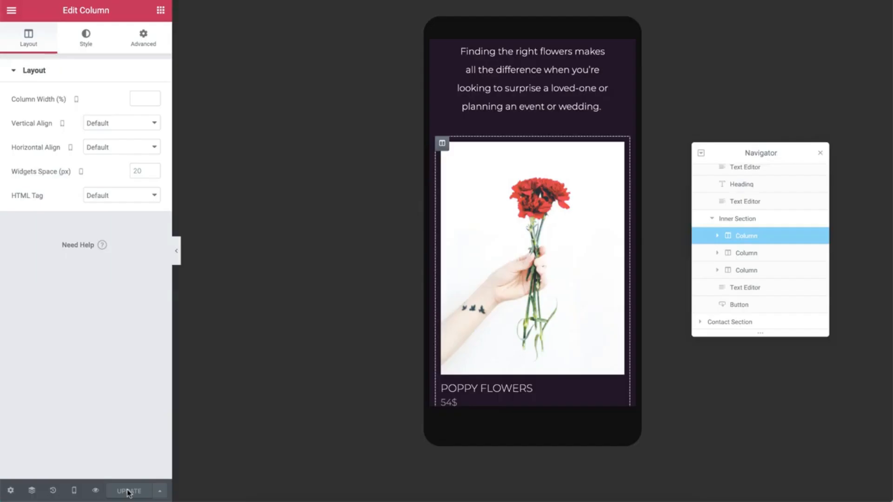
Save the whole page to the template library under the name "Landing Page" and close the library
left_click(158, 492)
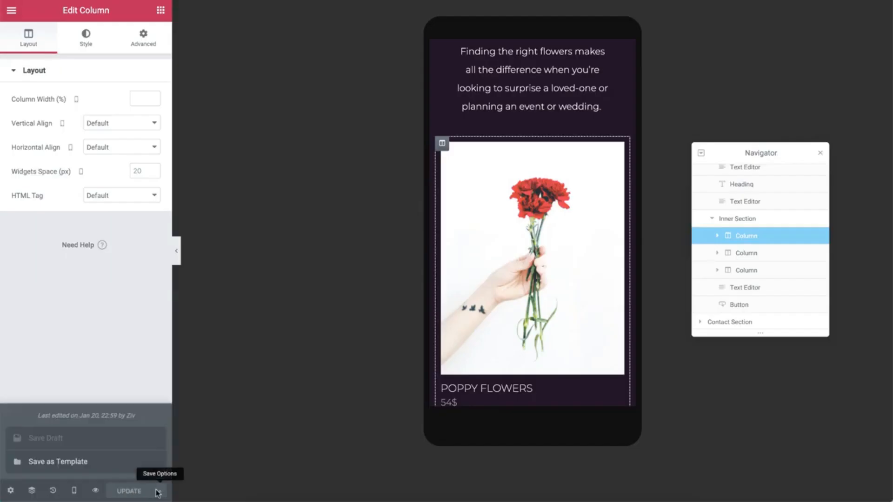
left_click(139, 465)
type("Landing Page")
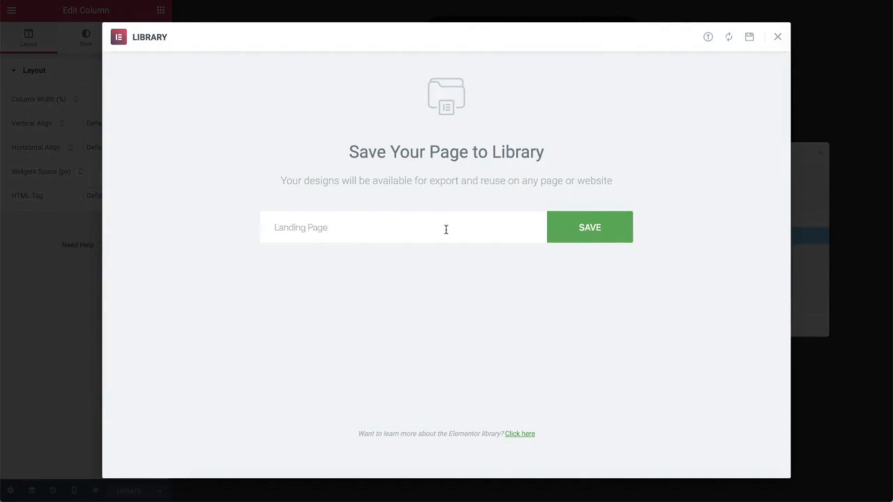
left_click(567, 233)
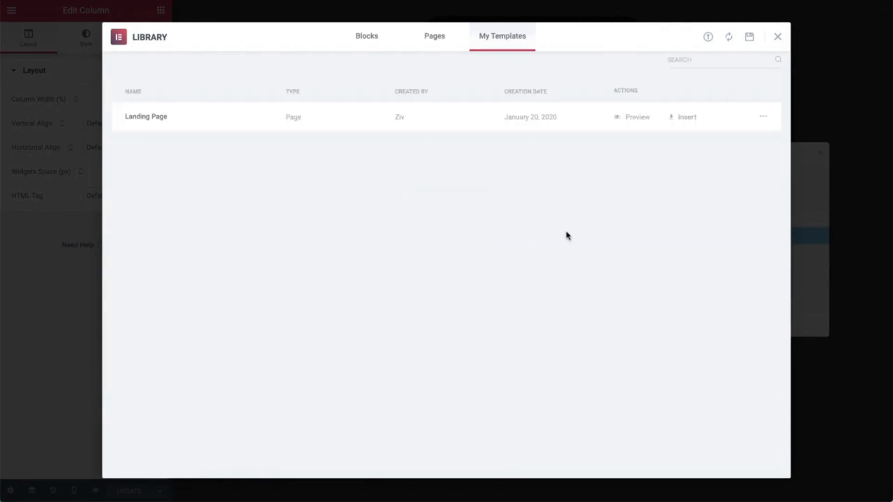
left_click(777, 37)
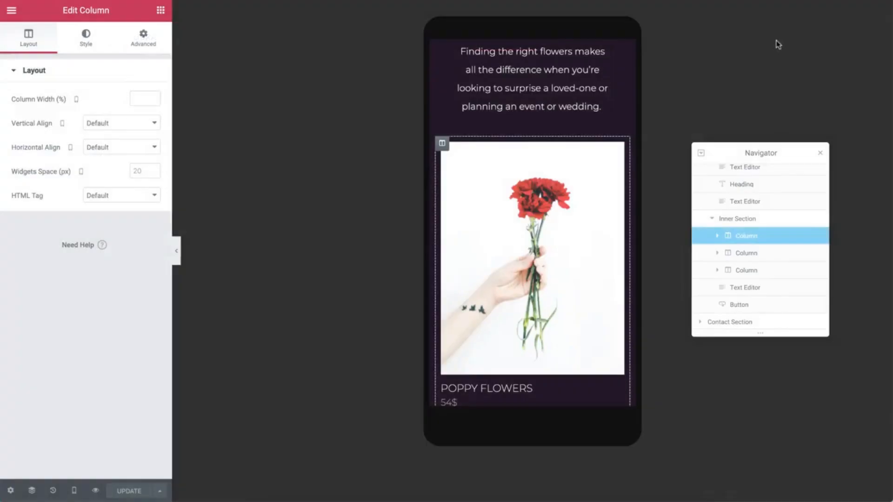
Return to the desktop view and save the contact section to the template library as "Contact Section"
left_click(74, 491)
left_click(90, 421)
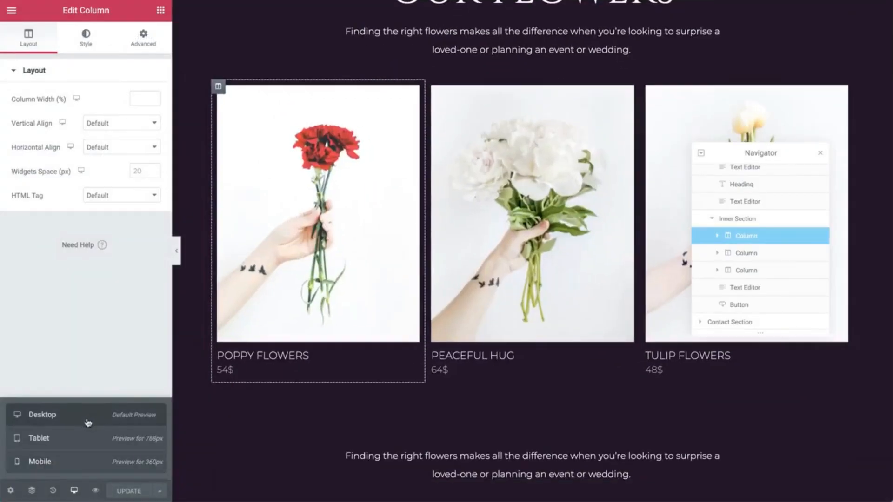
scroll(465, 408, "down", 5)
left_click(531, 352)
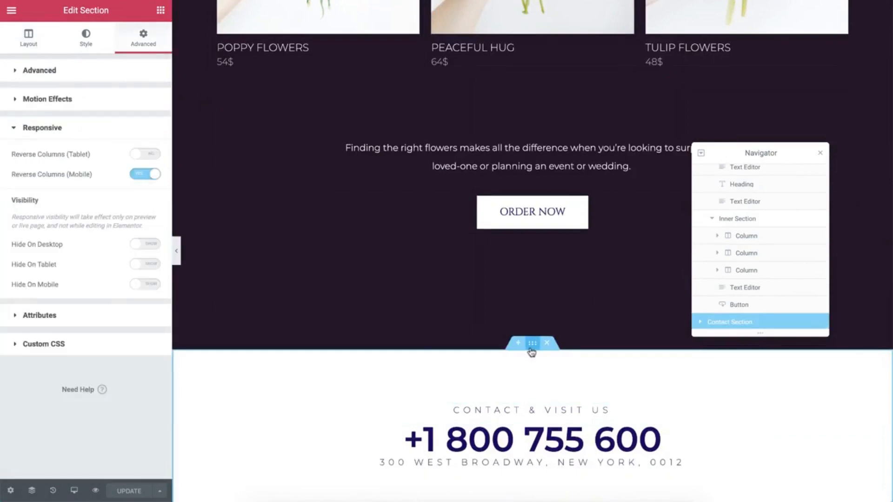
right_click(532, 351)
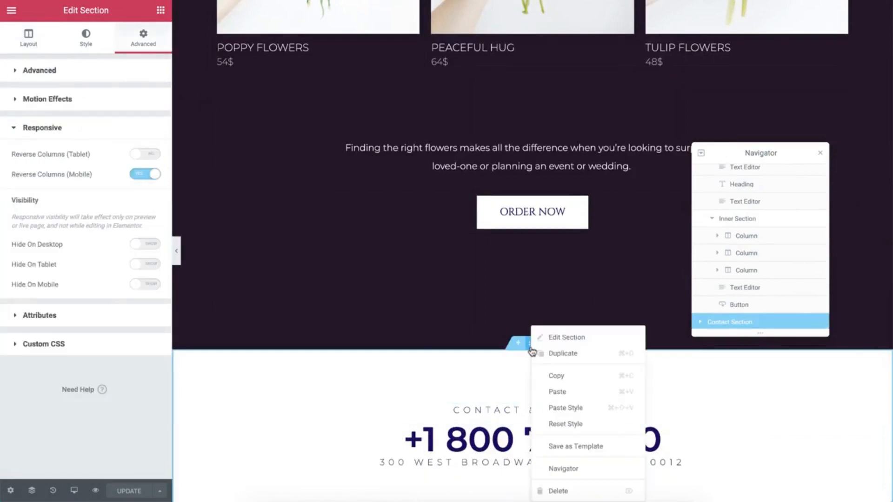
left_click(566, 447)
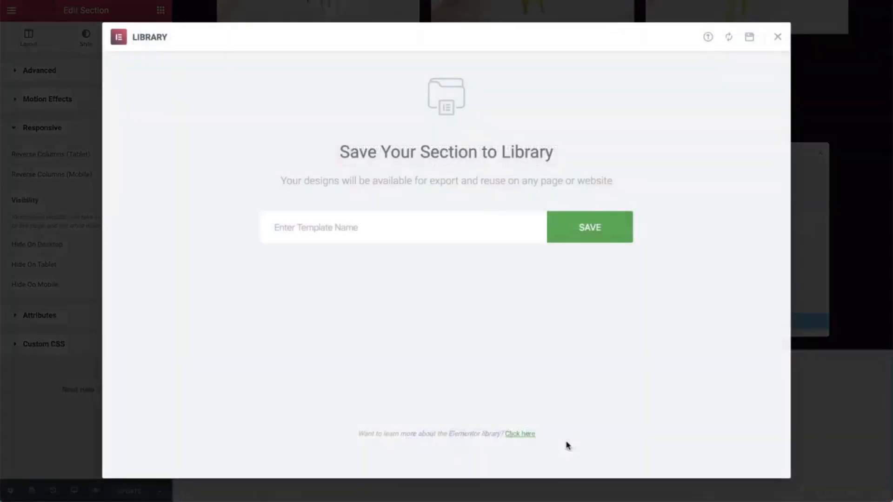
type("Contact Section")
left_click(592, 239)
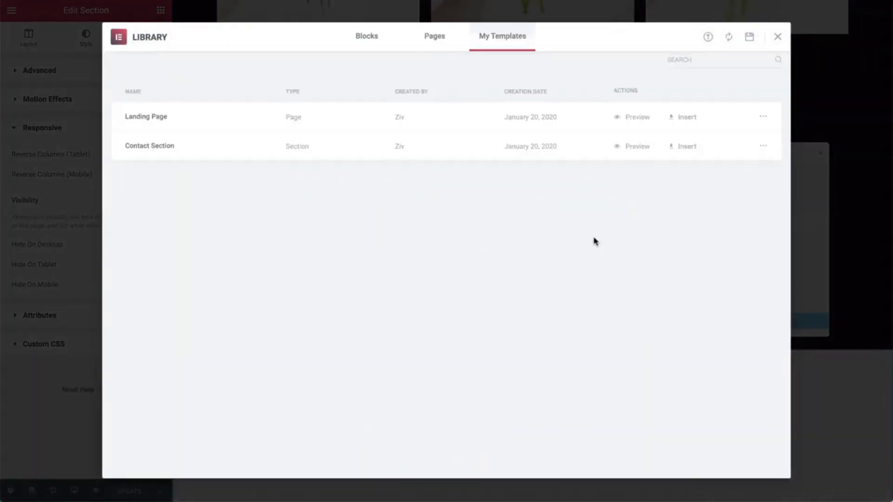